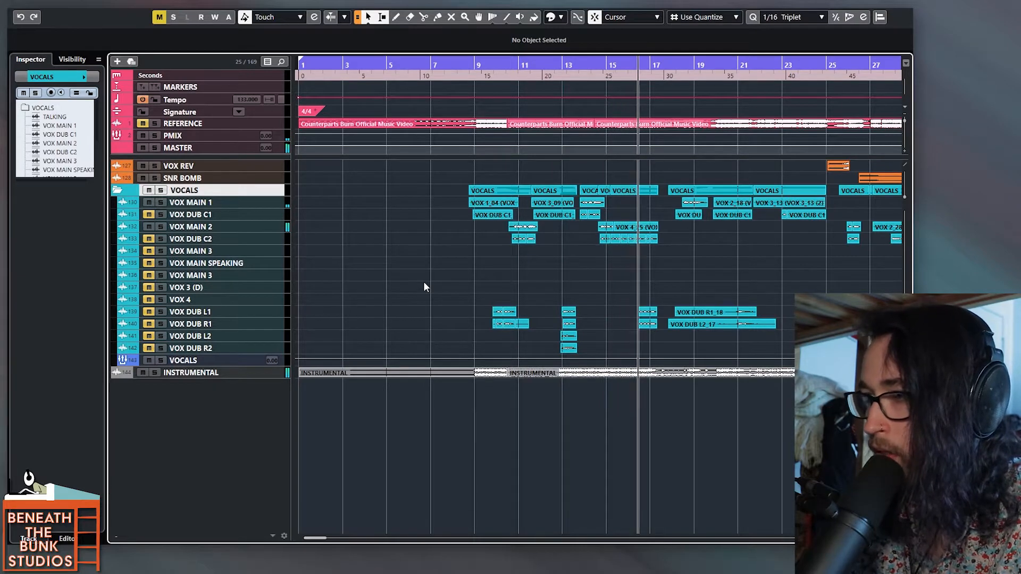
Step: Stop playback, select the VOX MAIN 1 track and enlarge the track rows in the VOCALS folder
{"action": "key", "text": "space"}
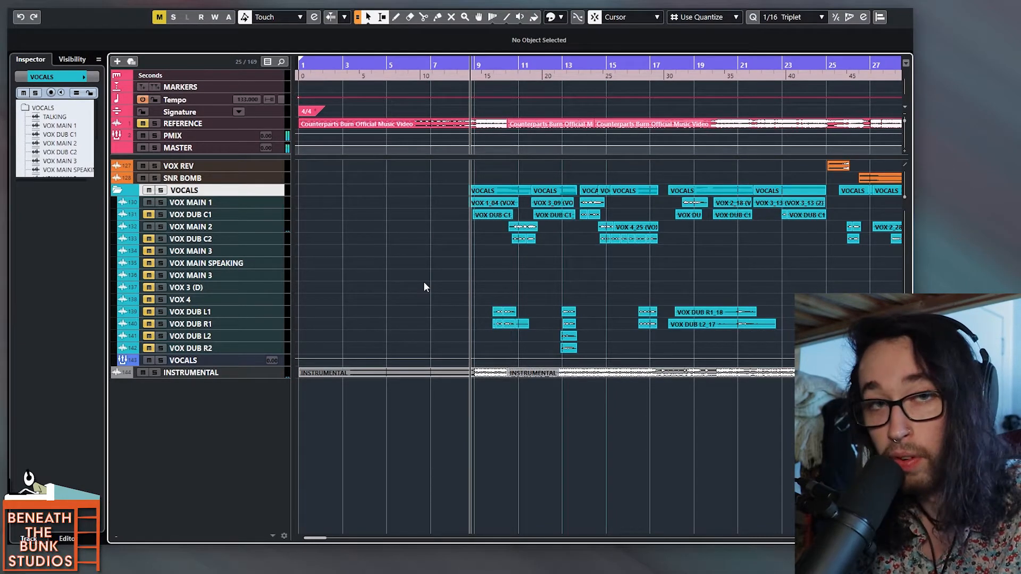
{"action": "left_click", "coordinate": [263, 372]}
{"action": "left_click_drag", "start_coordinate": [269, 378], "coordinate": [269, 411]}
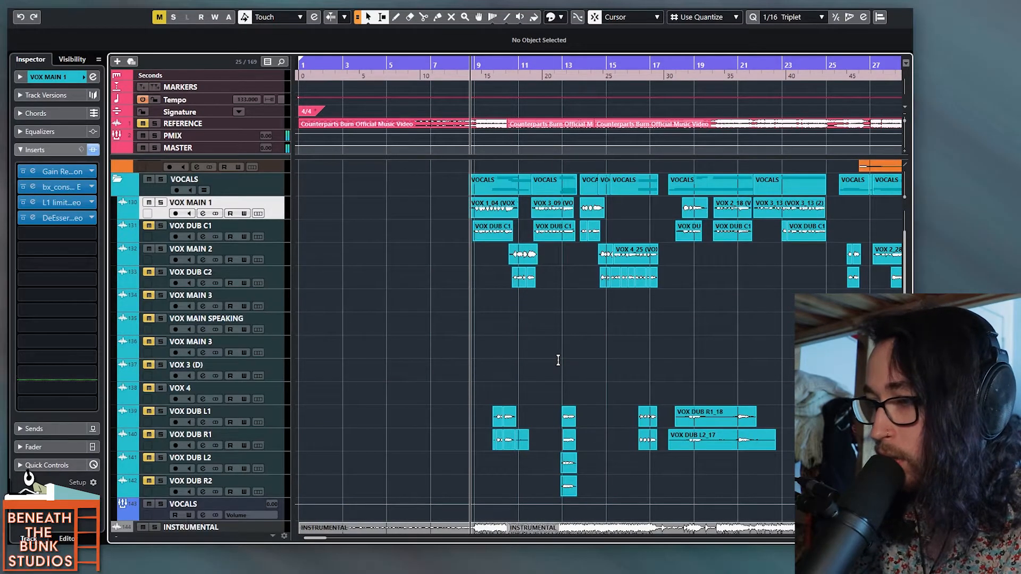
Step: Go through the visible clips on VOX MAIN 1 and VOX MAIN 2, and their doubles on VOX DUB C1 and VOX DUB C2
{"action": "scroll", "coordinate": [558, 360], "scroll_direction": "right", "scroll_amount": 2}
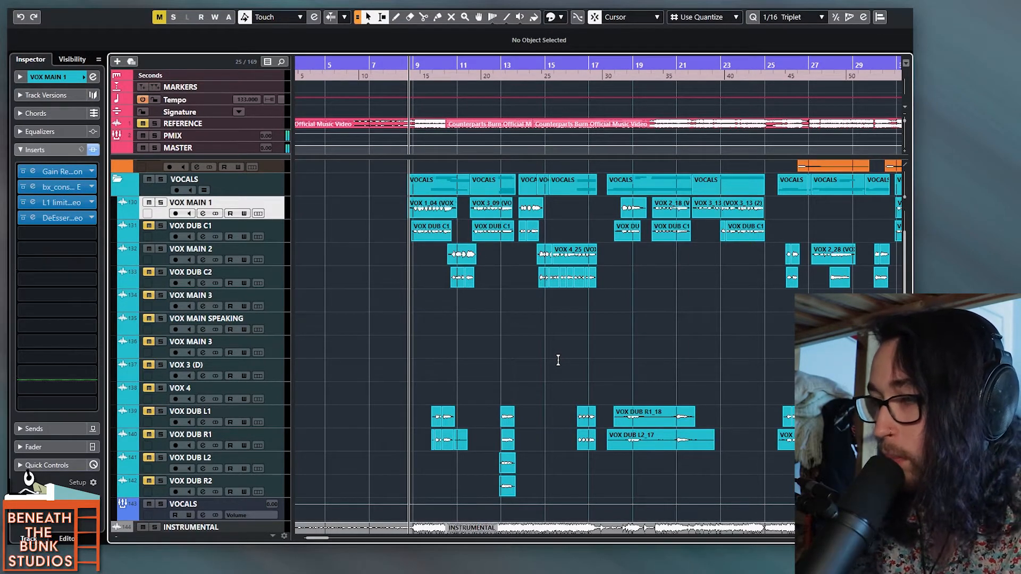
{"action": "left_click_drag", "start_coordinate": [386, 214], "coordinate": [794, 198]}
{"action": "left_click_drag", "start_coordinate": [416, 260], "coordinate": [636, 254]}
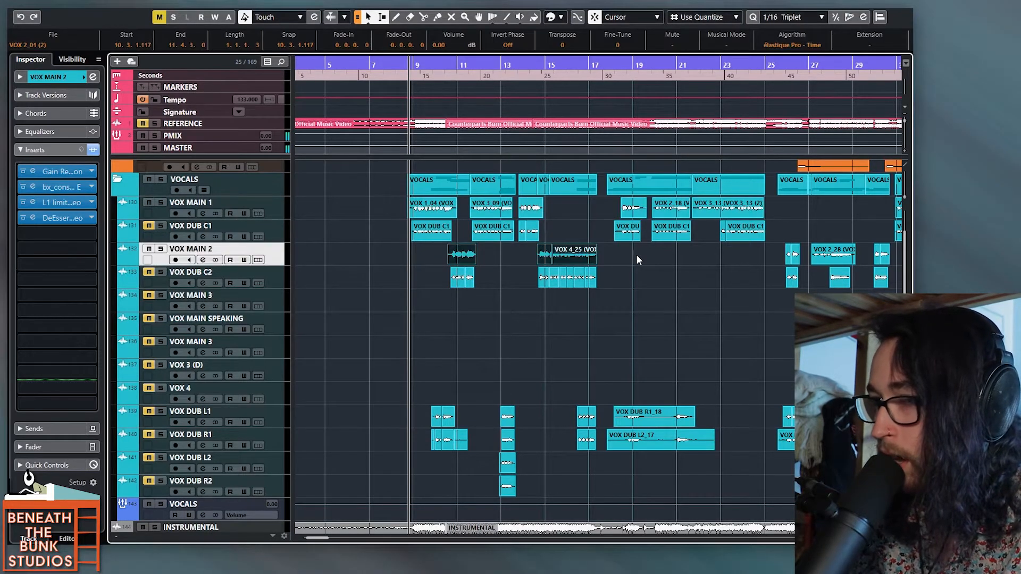
{"action": "left_click_drag", "start_coordinate": [390, 238], "coordinate": [774, 232]}
{"action": "left_click_drag", "start_coordinate": [430, 285], "coordinate": [626, 289]}
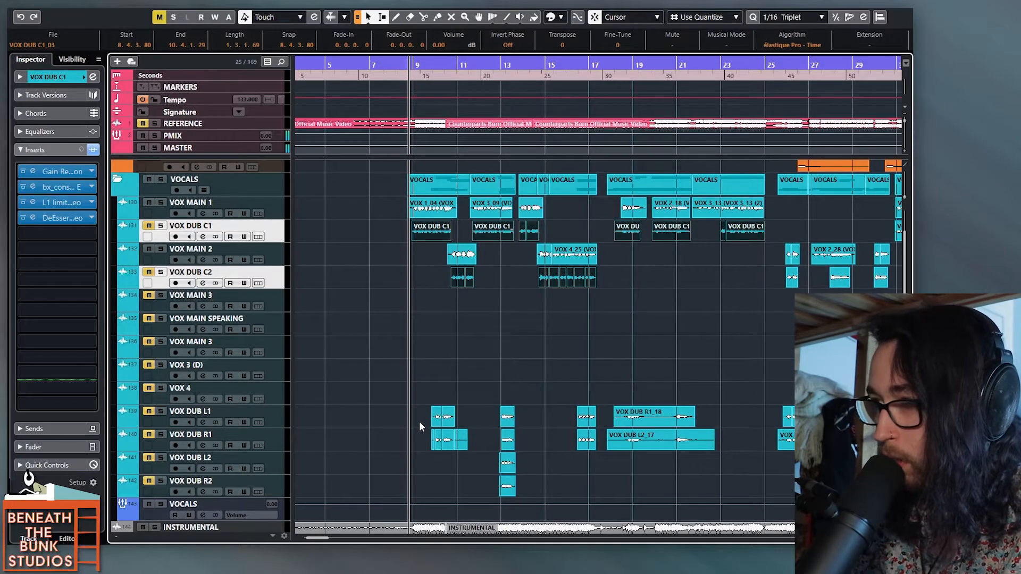
Step: Look over the panned double clips on VOX DUB L1 and R1 and on VOX DUB L2 and R2
{"action": "scroll", "coordinate": [422, 422], "scroll_direction": "up", "scroll_amount": 3}
{"action": "scroll", "coordinate": [426, 422], "scroll_direction": "right", "scroll_amount": 2}
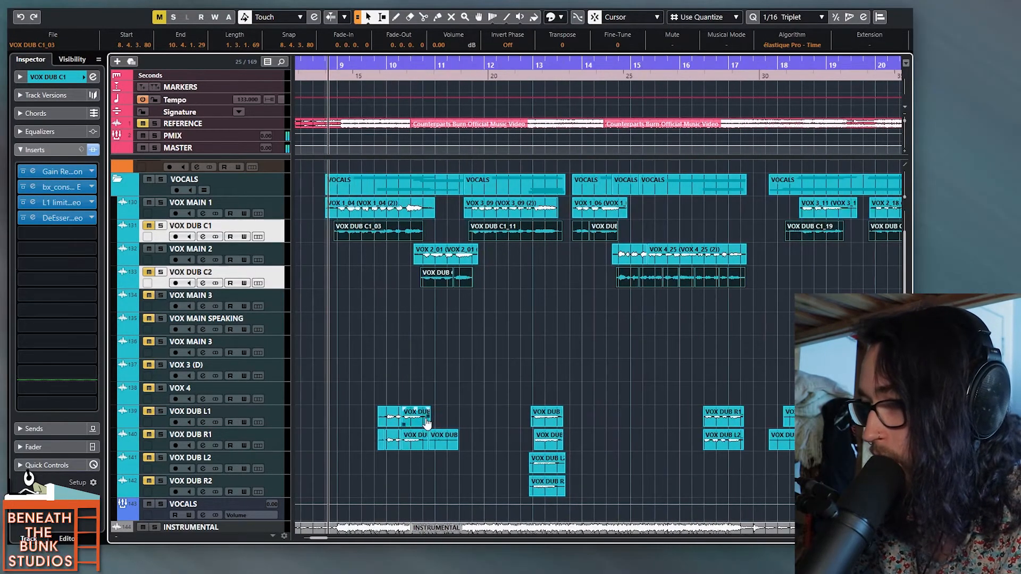
{"action": "scroll", "coordinate": [426, 417], "scroll_direction": "up", "scroll_amount": 1}
{"action": "left_click_drag", "start_coordinate": [340, 423], "coordinate": [797, 443]}
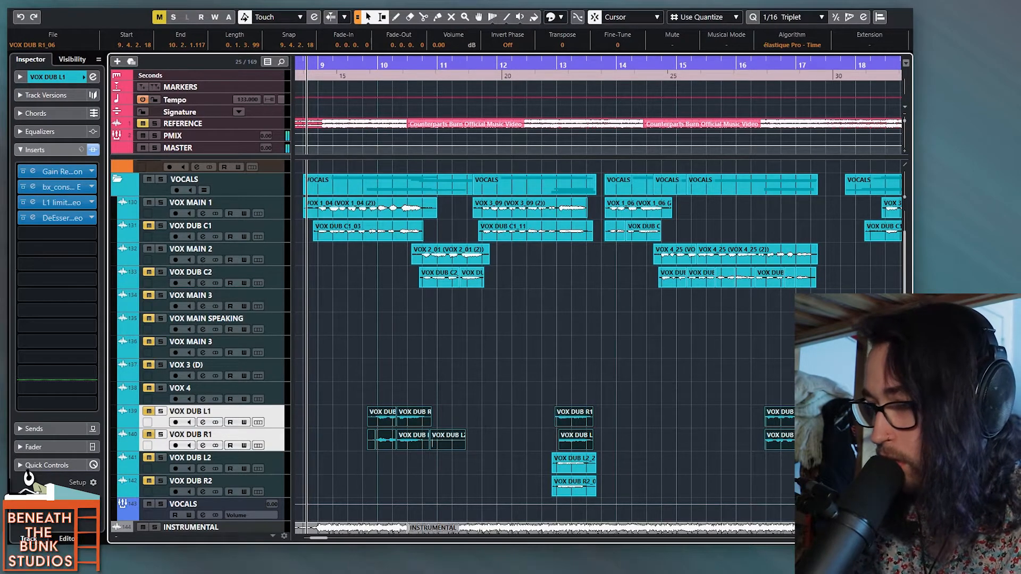
{"action": "left_click_drag", "start_coordinate": [633, 474], "coordinate": [530, 494]}
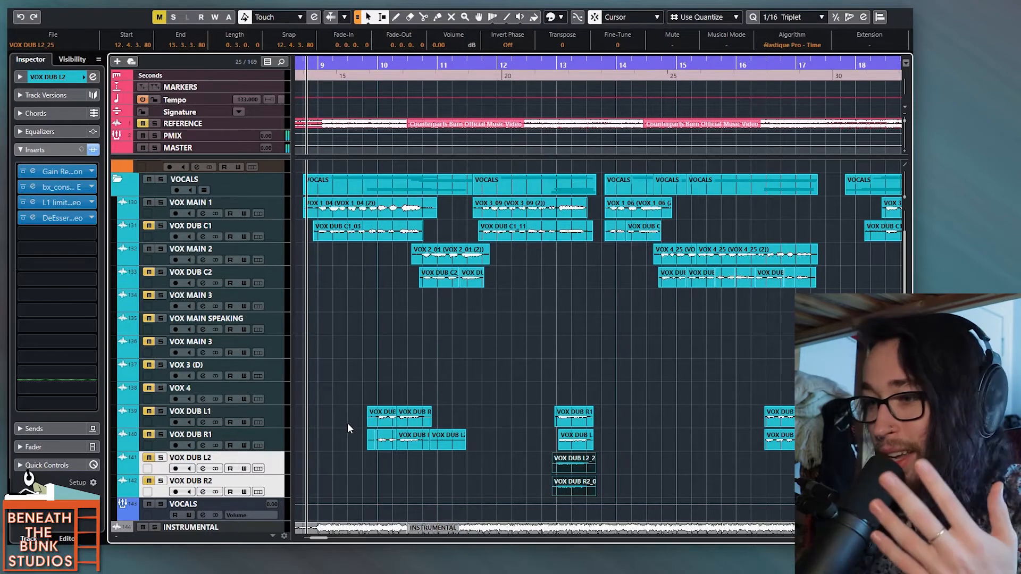
Step: Select the tracks from VOX MAIN 1 to VOX DUB C2 and make the track rows taller
{"action": "scroll", "coordinate": [462, 246], "scroll_direction": "left", "scroll_amount": 1}
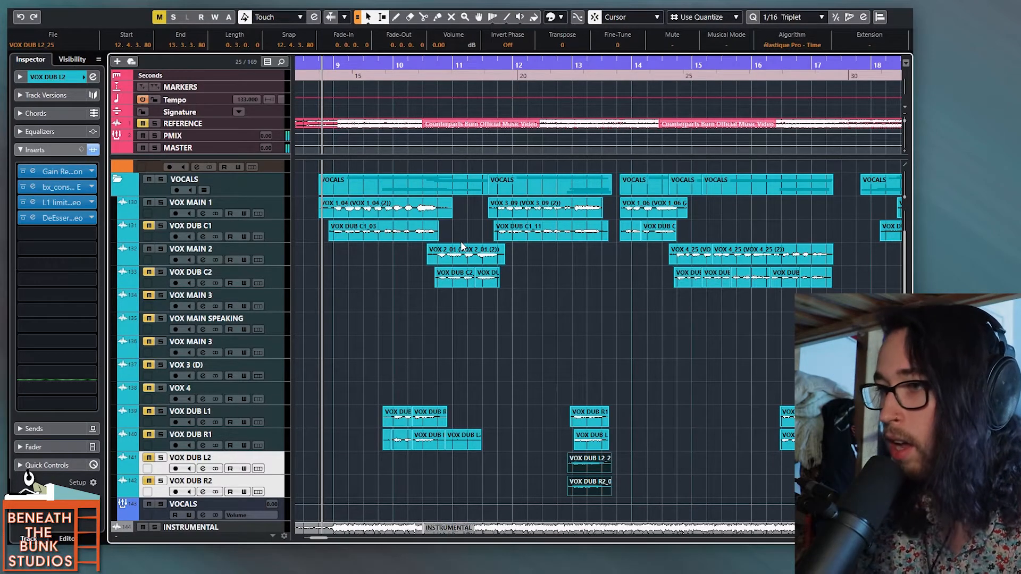
{"action": "left_click", "coordinate": [276, 211]}
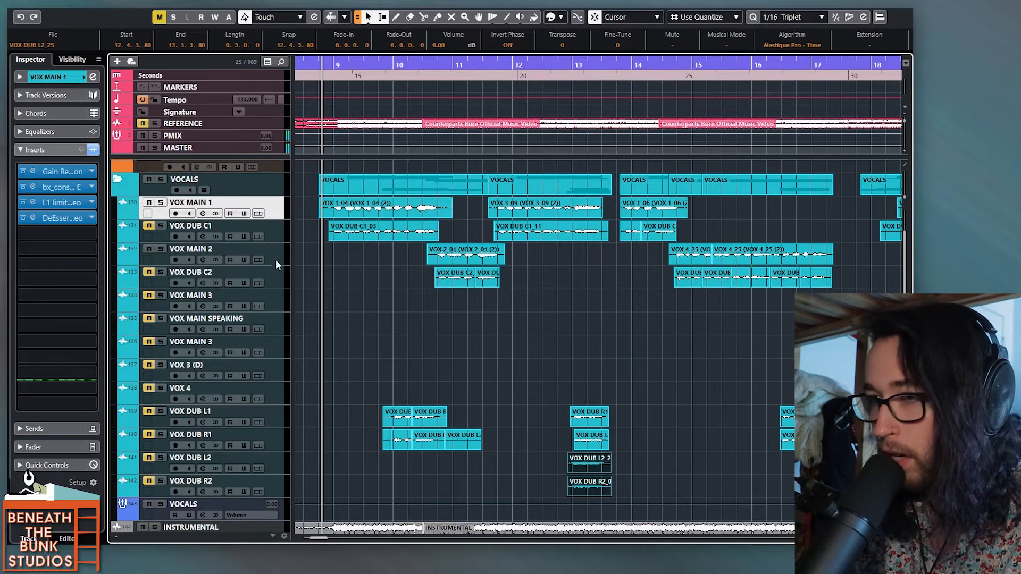
{"action": "left_click", "coordinate": [275, 277], "text": "shift"}
{"action": "key", "text": "shift+h"}
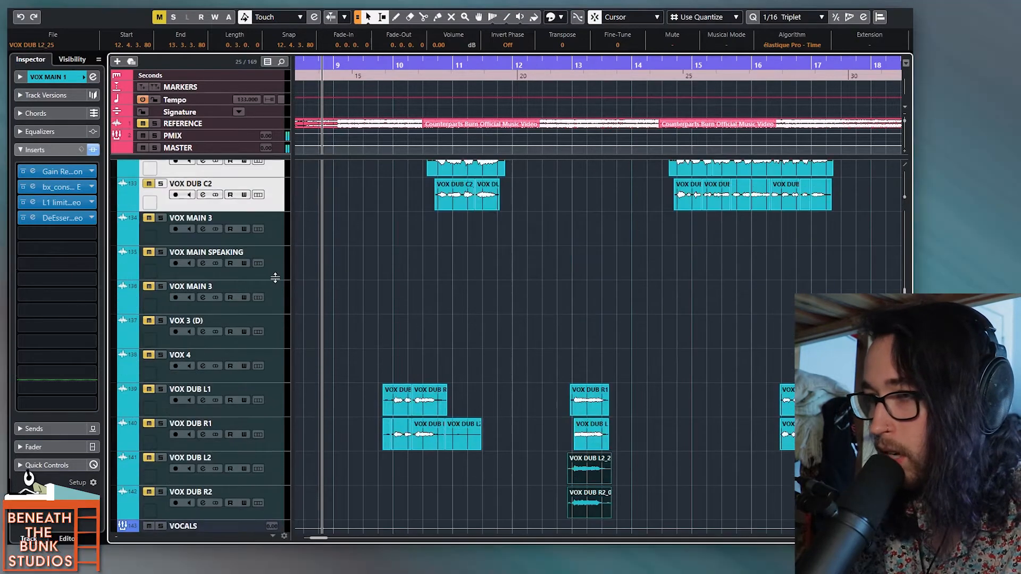
{"action": "scroll", "coordinate": [373, 302], "scroll_direction": "up", "scroll_amount": 3}
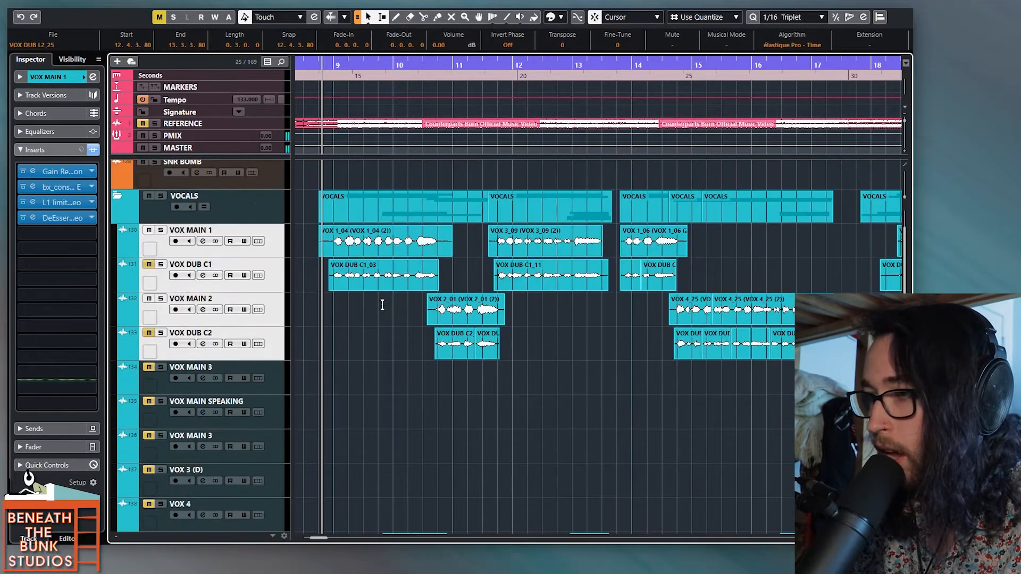
Step: Compare the clip waveforms on VOX MAIN 1 with those on VOX DUB C1
{"action": "left_click", "coordinate": [311, 280]}
{"action": "left_click", "coordinate": [373, 282]}
{"action": "left_click", "coordinate": [464, 247]}
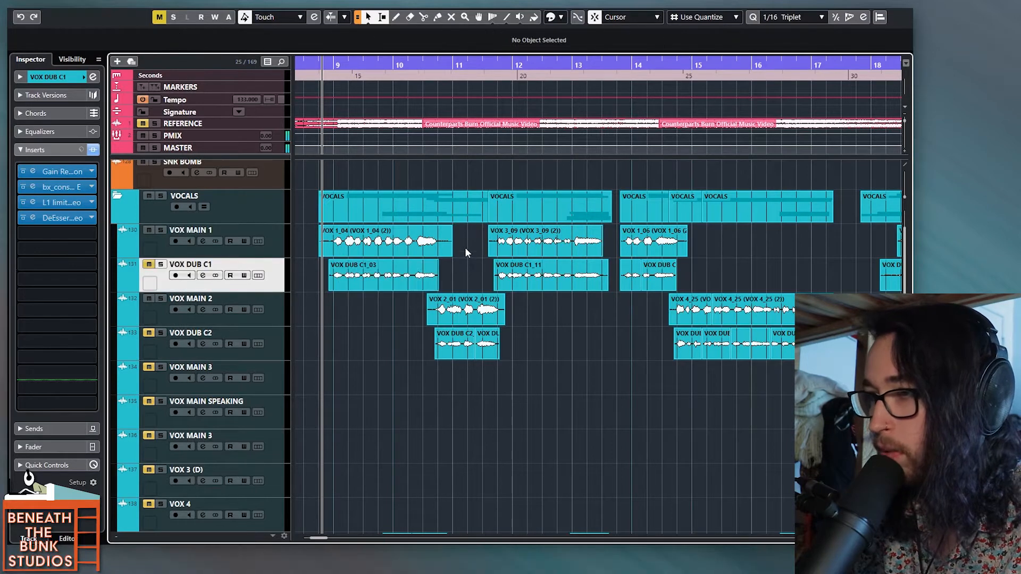
{"action": "left_click", "coordinate": [367, 248]}
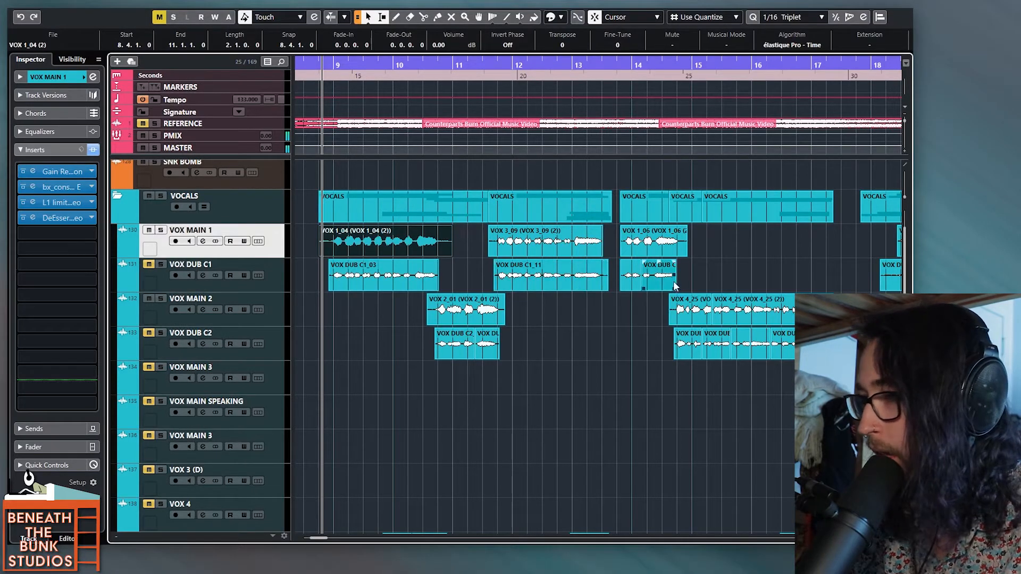
{"action": "left_click", "coordinate": [722, 281]}
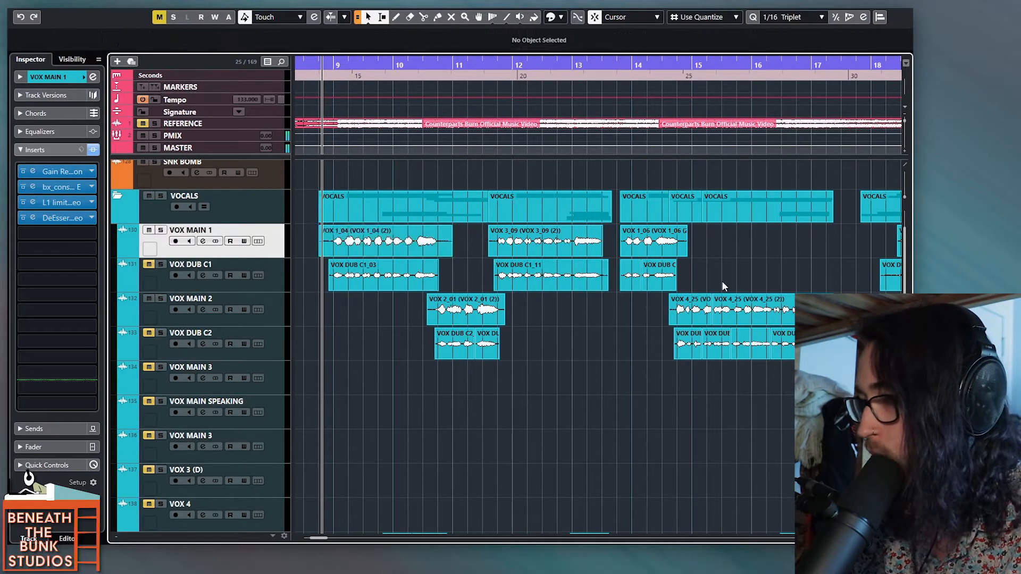
Step: Raise the volume of the visible VOX DUB C1 and C2 clips to 2.27 dB, and select the left and right dub clips
{"action": "left_click", "coordinate": [344, 282]}
{"action": "left_click", "coordinate": [524, 266], "text": "shift"}
{"action": "left_click_drag", "start_coordinate": [413, 348], "coordinate": [793, 352]}
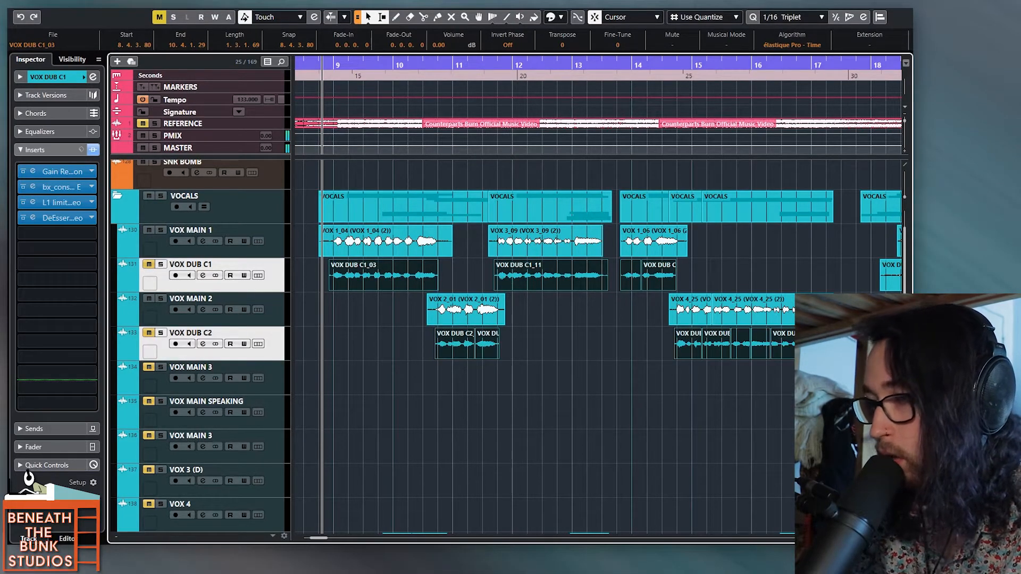
{"action": "mouse_move", "coordinate": [383, 261]}
{"action": "left_mouse_down"}
{"action": "mouse_move", "coordinate": [395, 242]}
{"action": "mouse_move", "coordinate": [388, 252]}
{"action": "left_mouse_up"}
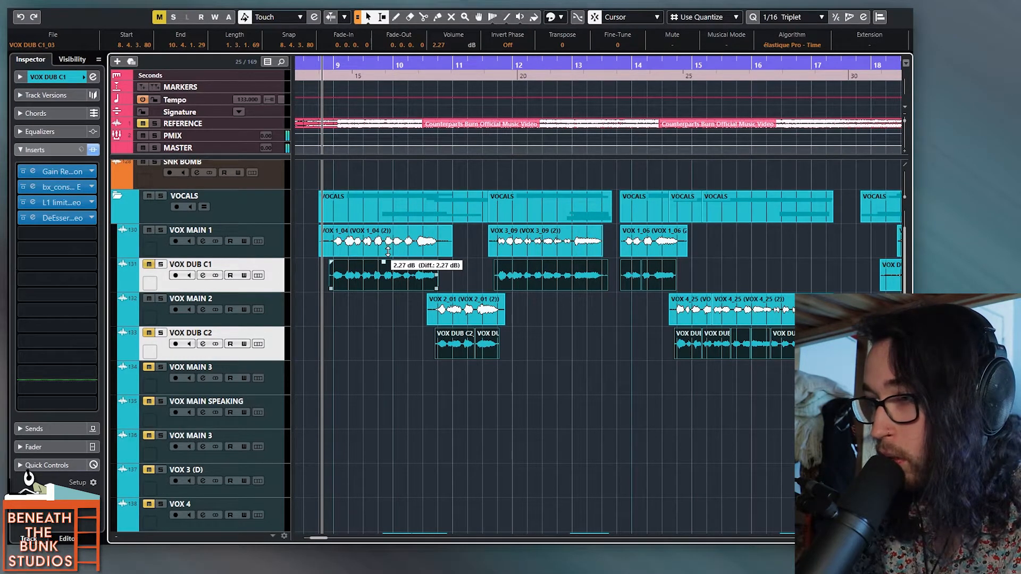
{"action": "left_click_drag", "start_coordinate": [388, 252], "coordinate": [388, 252]}
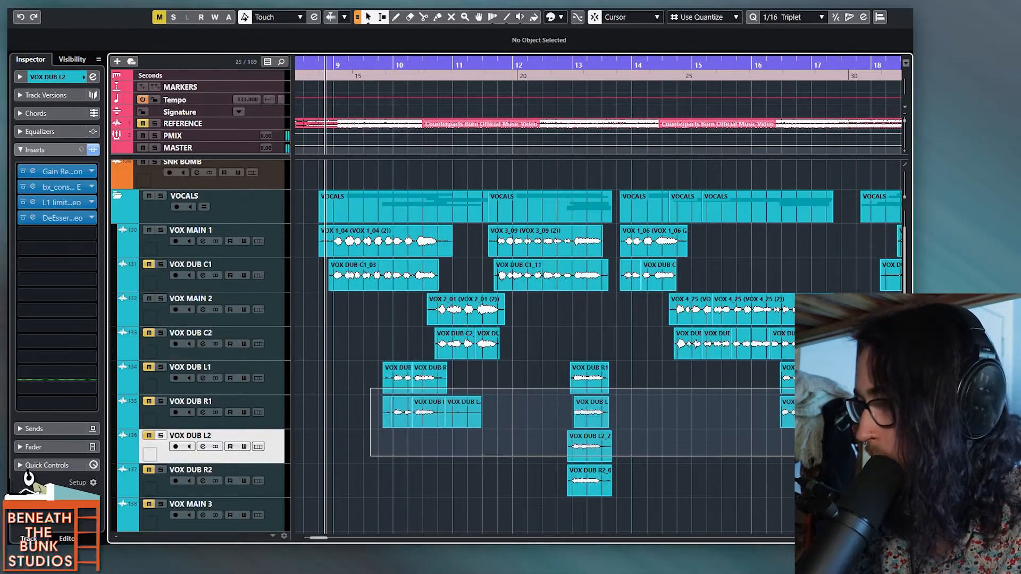
{"action": "left_click_drag", "start_coordinate": [370, 388], "coordinate": [846, 478]}
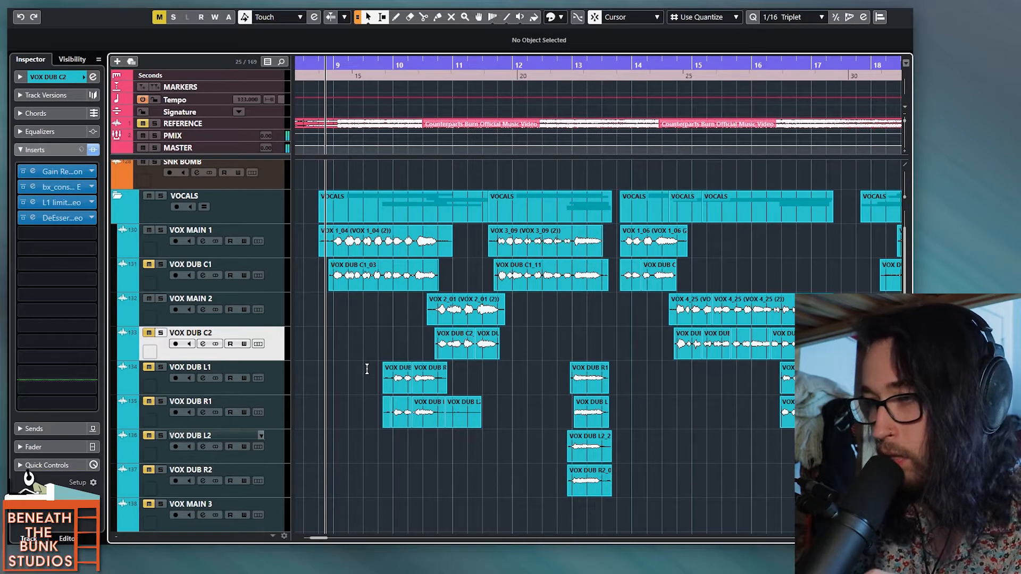
Step: Inspect the Gain Reduction and bx_console SSL 4000 E inserts on the VOX MAIN 1 track
{"action": "left_click", "coordinate": [282, 251]}
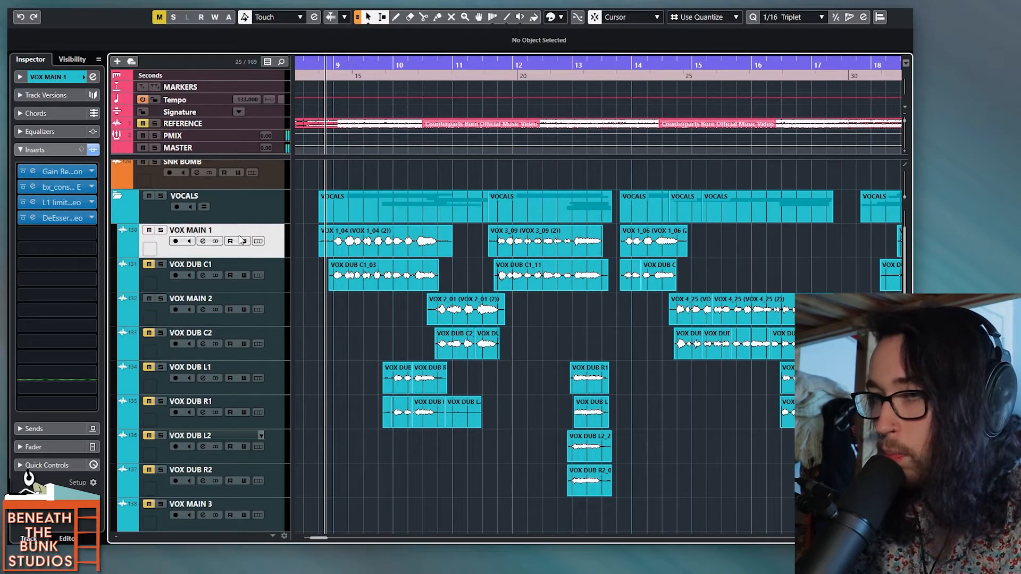
{"action": "left_click", "coordinate": [33, 172]}
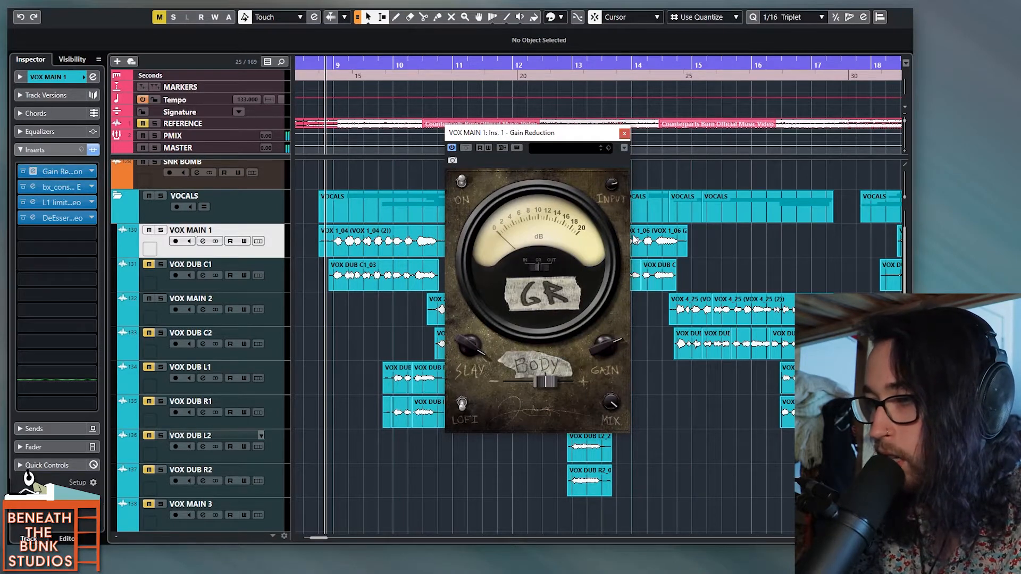
{"action": "left_click", "coordinate": [625, 133]}
{"action": "left_click", "coordinate": [34, 184]}
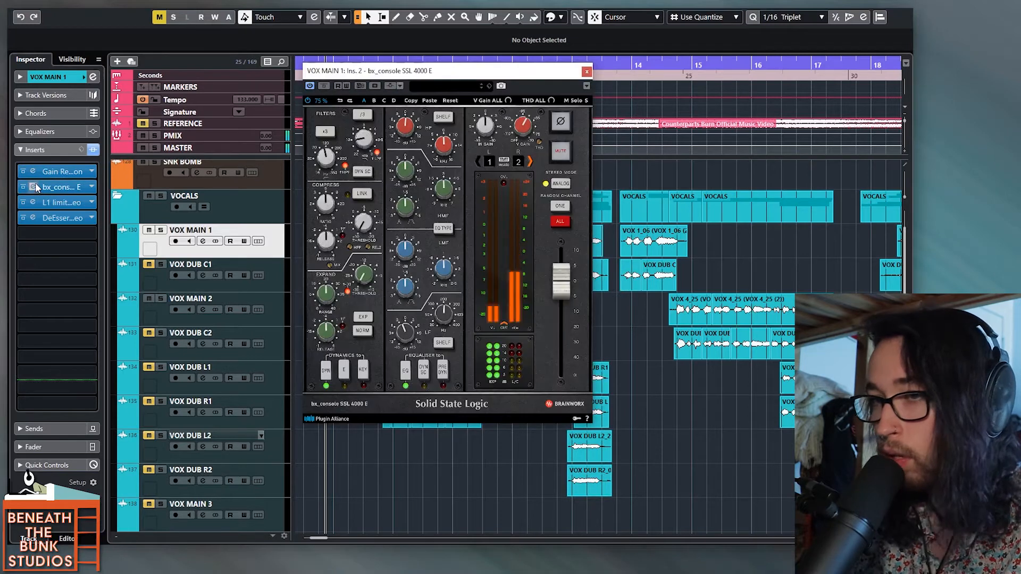
{"action": "left_click", "coordinate": [587, 71]}
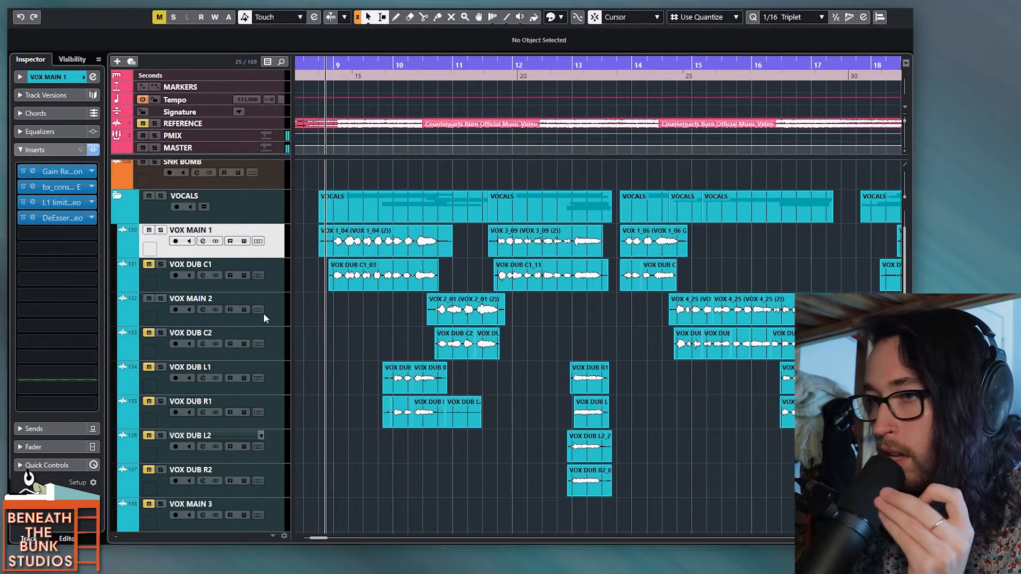
Step: Move the VOX MAIN 2 track directly below VOX MAIN 1 and select both main tracks
{"action": "left_click_drag", "start_coordinate": [275, 313], "coordinate": [276, 277]}
{"action": "left_click", "coordinate": [275, 246], "text": "shift"}
{"action": "scroll", "coordinate": [282, 276], "scroll_direction": "up", "scroll_amount": 1}
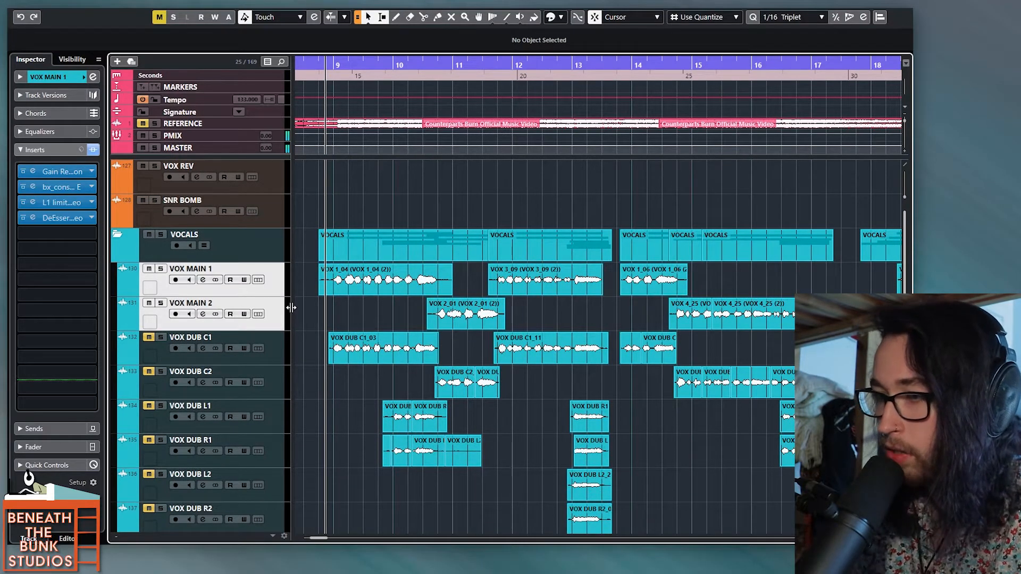
Step: Compare the first VOX DUB C1 and VOX MAIN 1 clips, and start playback with the VOX DUB C1 clips selected
{"action": "left_click_drag", "start_coordinate": [313, 358], "coordinate": [454, 354]}
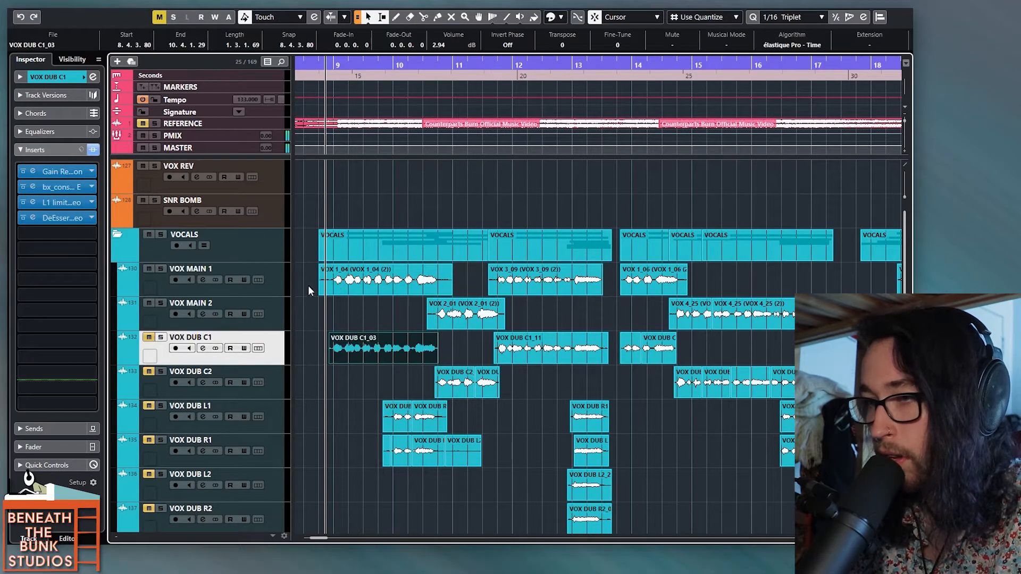
{"action": "left_click", "coordinate": [341, 287], "text": "shift"}
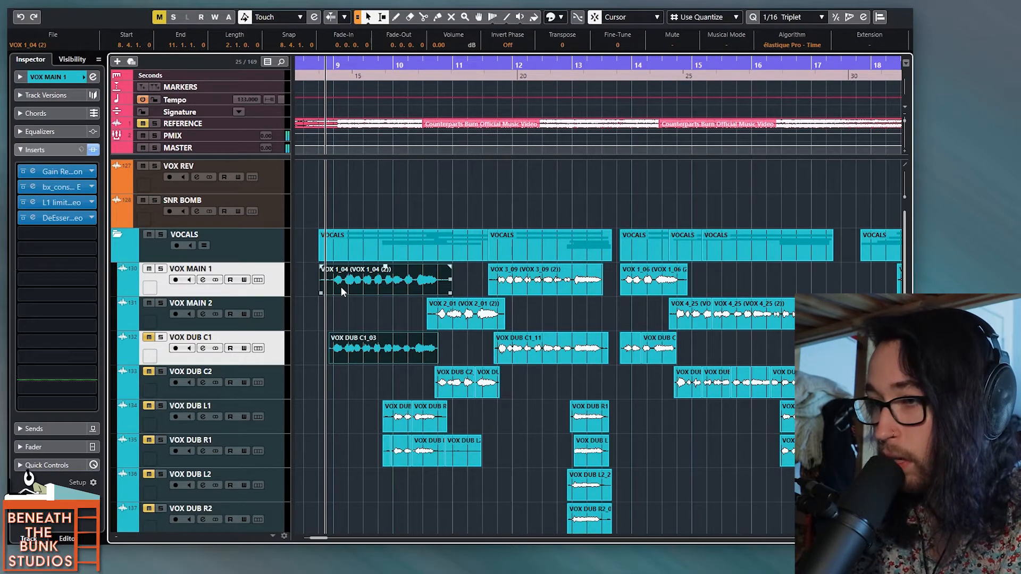
{"action": "left_click_drag", "start_coordinate": [318, 352], "coordinate": [664, 356]}
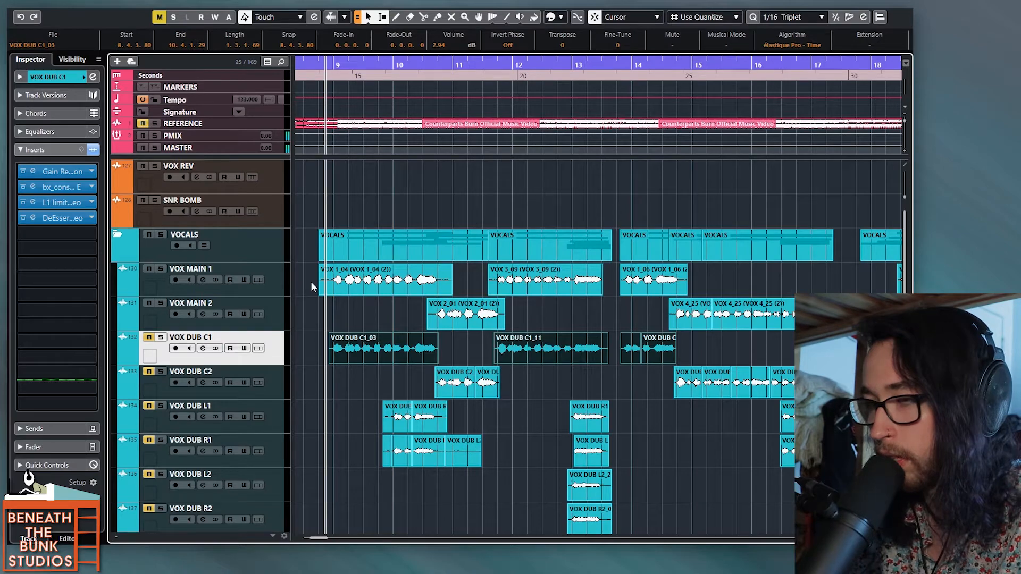
{"action": "key", "text": "space"}
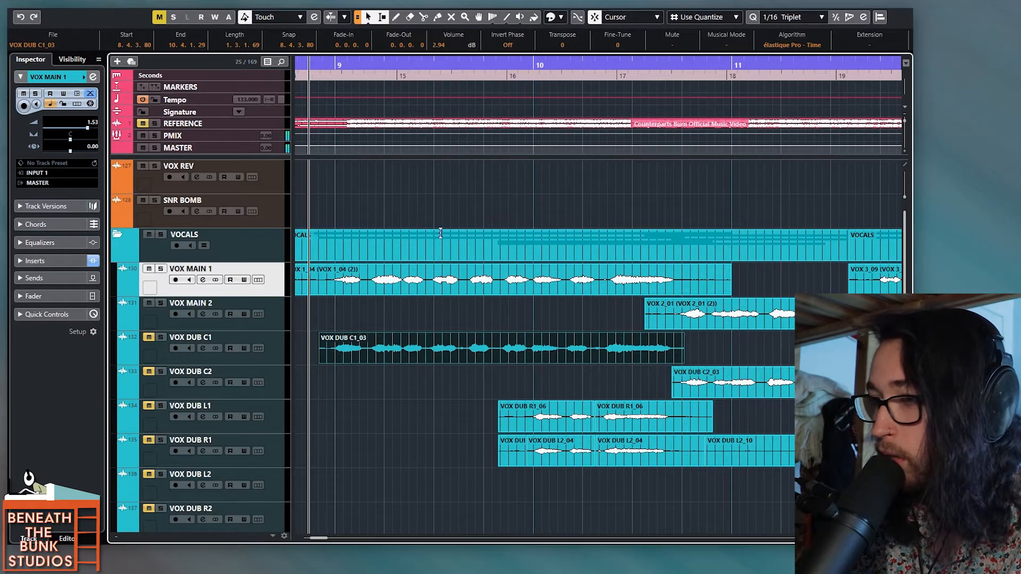
Step: Try to split the first VOX MAIN 1 clip after its opening word and slip the audio inside the second part
{"action": "left_click", "coordinate": [372, 287], "text": "alt"}
{"action": "left_click_drag", "start_coordinate": [420, 282], "coordinate": [478, 285]}
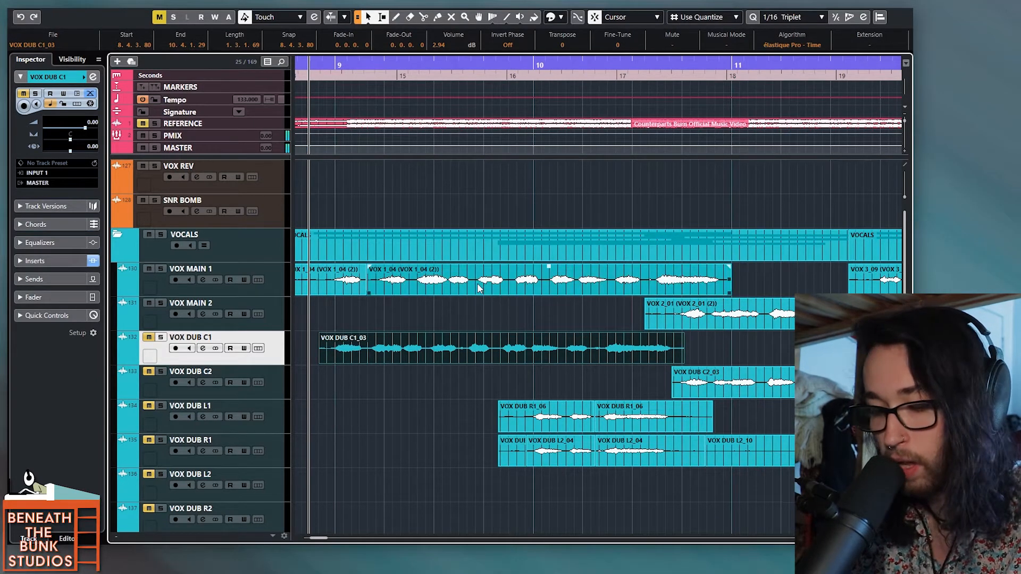
{"action": "mouse_move", "coordinate": [500, 286]}
{"action": "left_mouse_down"}
{"action": "mouse_move", "coordinate": [490, 286]}
{"action": "mouse_move", "coordinate": [503, 284]}
{"action": "left_mouse_up"}
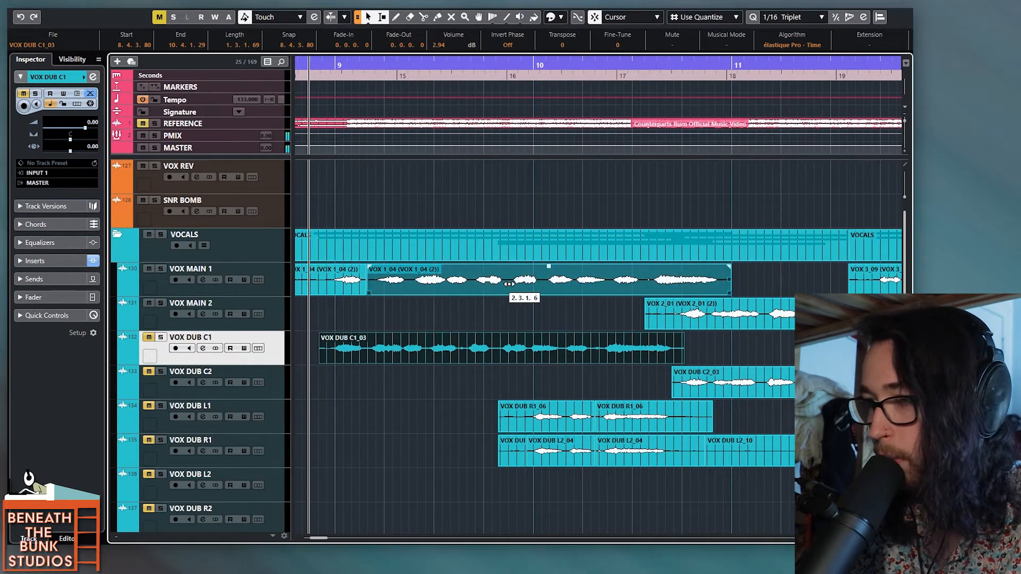
Step: Review the available snap types and keep snapping set to Cursor
{"action": "left_click", "coordinate": [624, 18]}
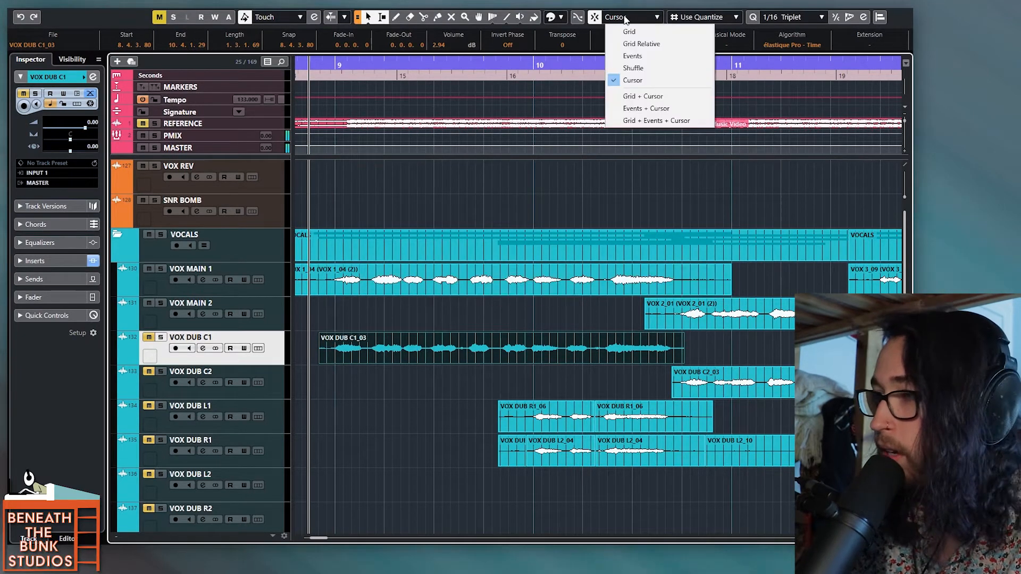
{"action": "left_click", "coordinate": [623, 19]}
{"action": "left_click", "coordinate": [624, 19]}
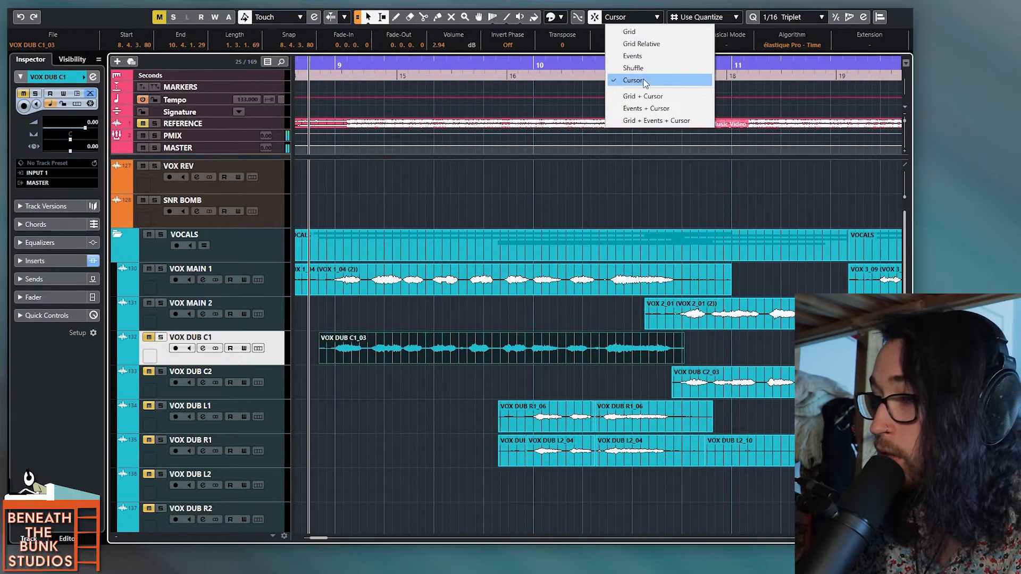
{"action": "left_click", "coordinate": [384, 284]}
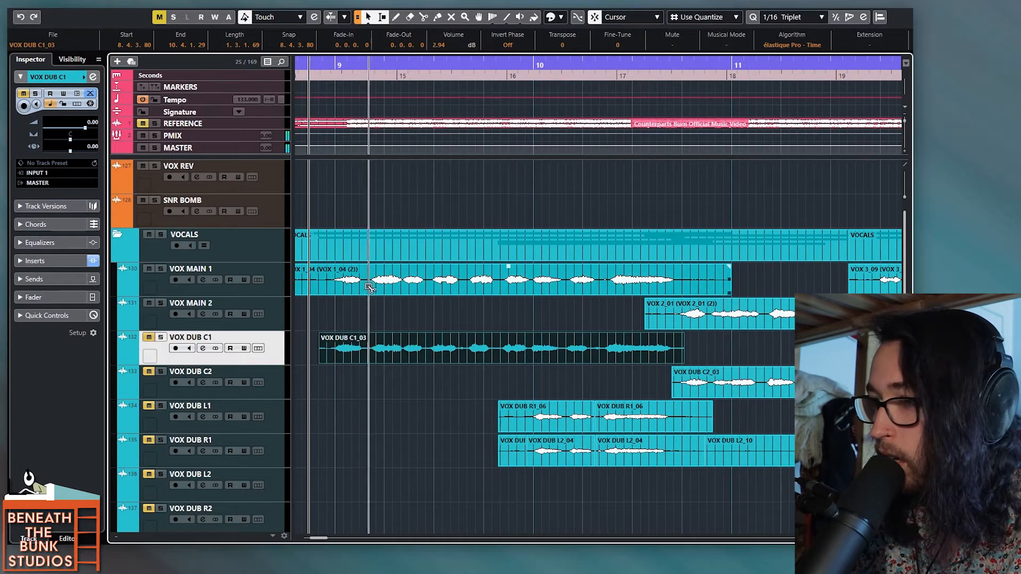
{"action": "left_click", "coordinate": [643, 18]}
{"action": "left_click", "coordinate": [675, 32]}
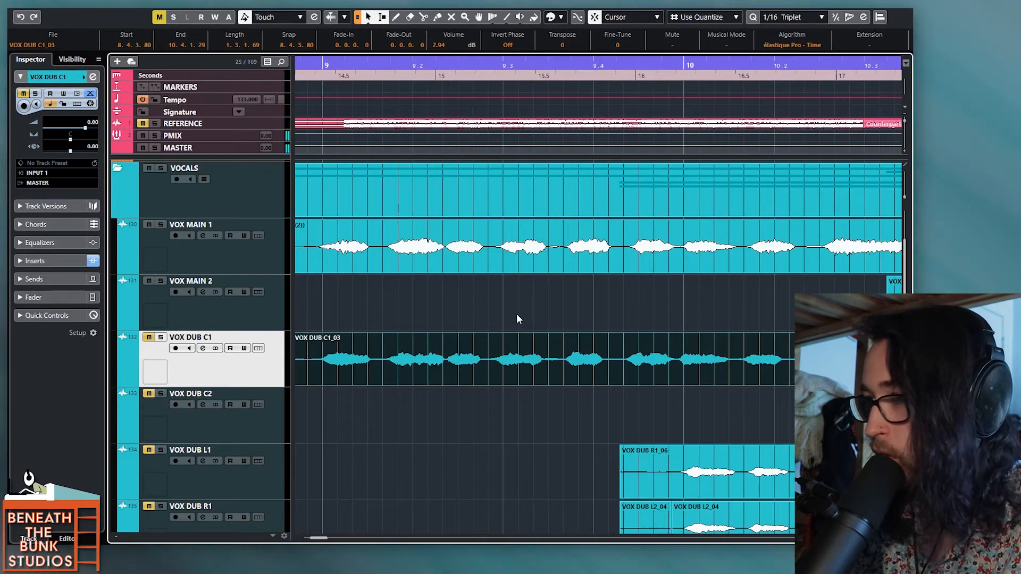
Step: Split the first VOX MAIN 1 phrase before its second word and after its third, slip the middle part slightly earlier, and audition it
{"action": "scroll", "coordinate": [499, 315], "scroll_direction": "down", "scroll_amount": 1}
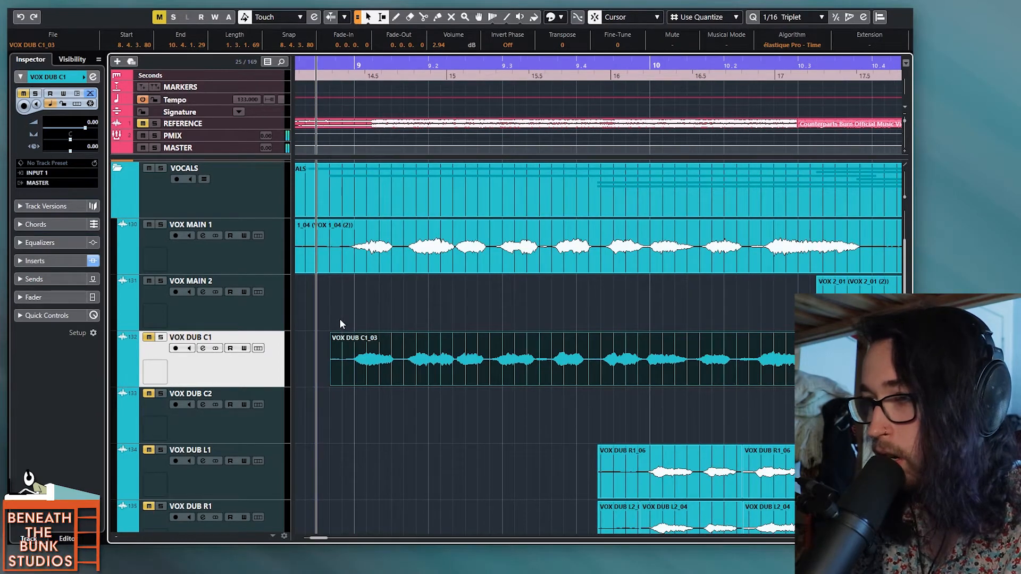
{"action": "left_click", "coordinate": [401, 259], "text": "alt"}
{"action": "left_click", "coordinate": [489, 257], "text": "alt"}
{"action": "left_click", "coordinate": [479, 266]}
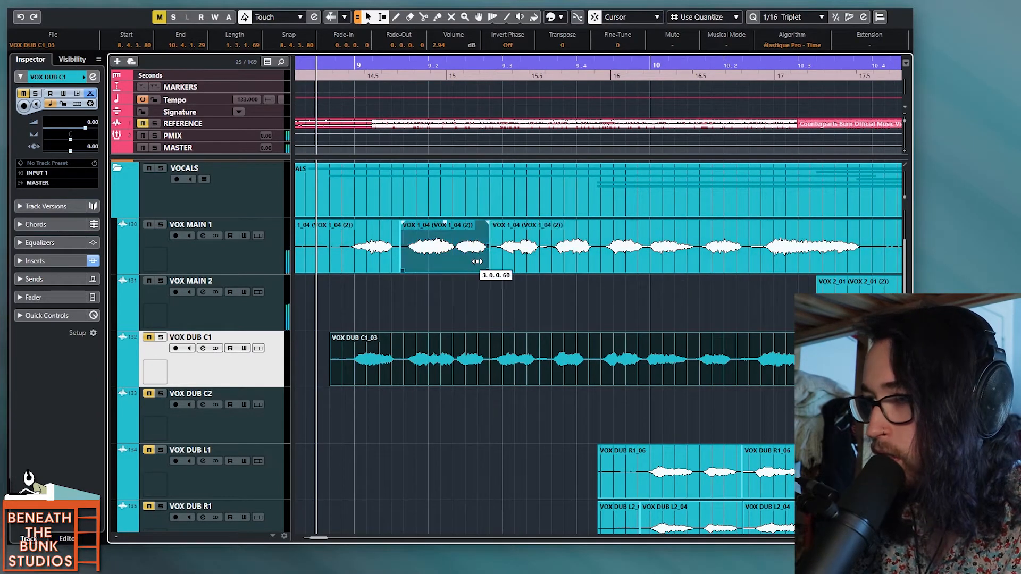
{"action": "left_click_drag", "start_coordinate": [476, 262], "coordinate": [475, 262]}
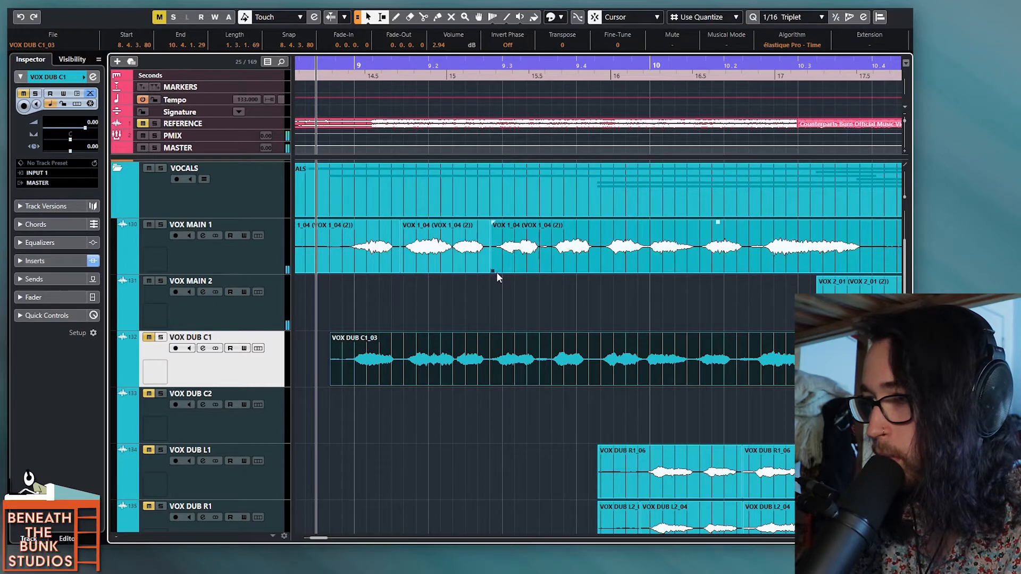
{"action": "left_click", "coordinate": [476, 275]}
{"action": "key", "text": "space"}
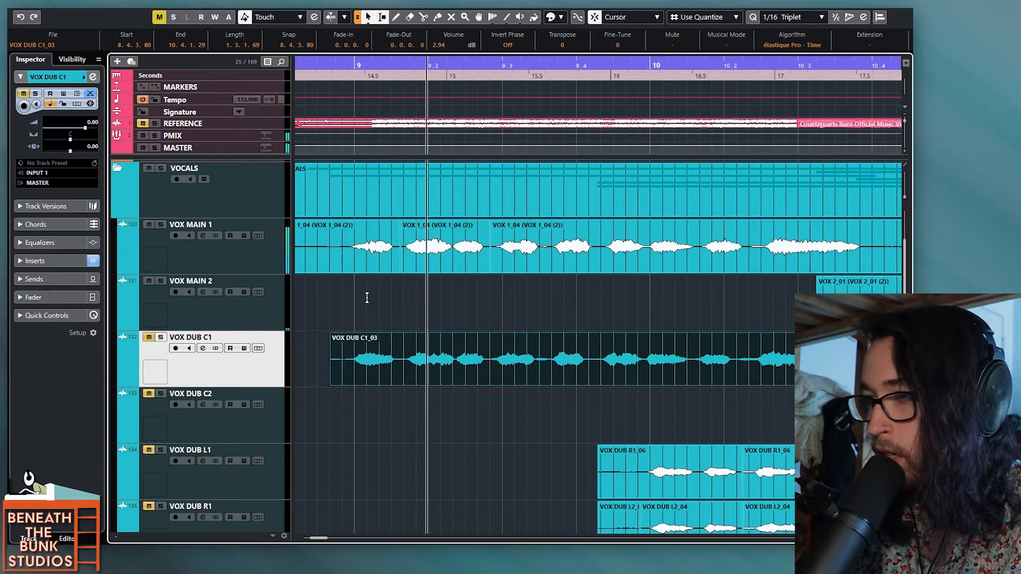
{"action": "key", "text": "space"}
Step: Slip the audio of that middle VOX 1_04 part slightly later and play the phrase back
{"action": "left_click_drag", "start_coordinate": [433, 263], "coordinate": [434, 262]}
{"action": "left_click", "coordinate": [433, 315]}
{"action": "key", "text": "space"}
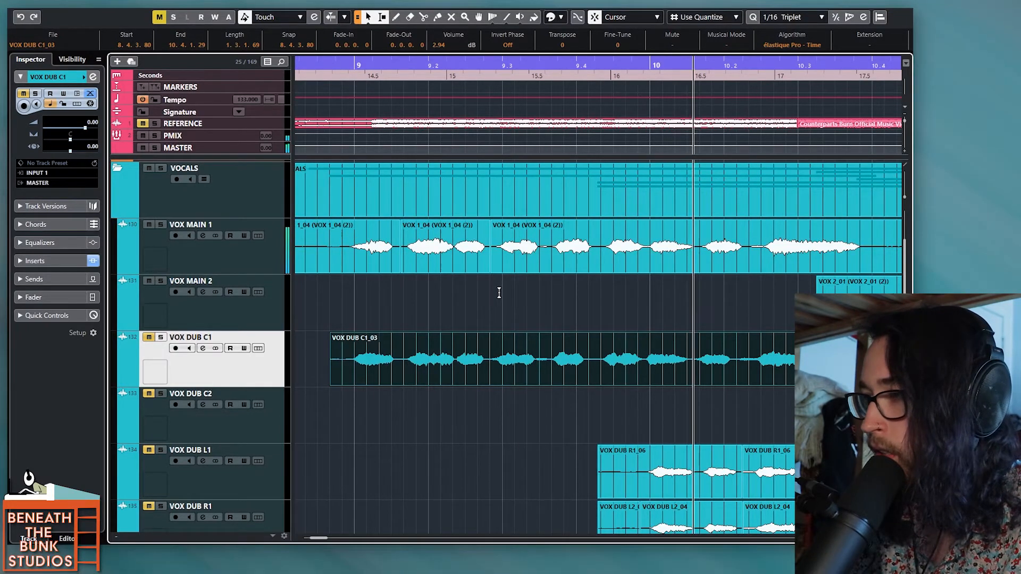
Step: Split the VOX 2_01 clip on VOX MAIN 2 before its third word, slip the second part's audio slightly earlier, and audition it
{"action": "scroll", "coordinate": [499, 294], "scroll_direction": "right", "scroll_amount": 2}
{"action": "scroll", "coordinate": [548, 305], "scroll_direction": "right", "scroll_amount": 3}
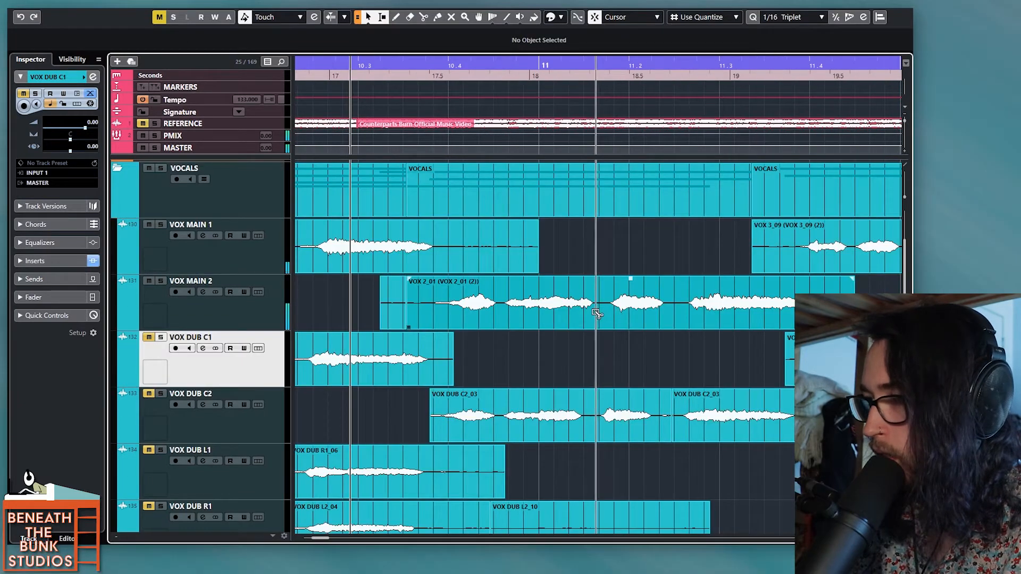
{"action": "left_click", "coordinate": [597, 312], "text": "alt"}
{"action": "left_click_drag", "start_coordinate": [617, 318], "coordinate": [612, 318]}
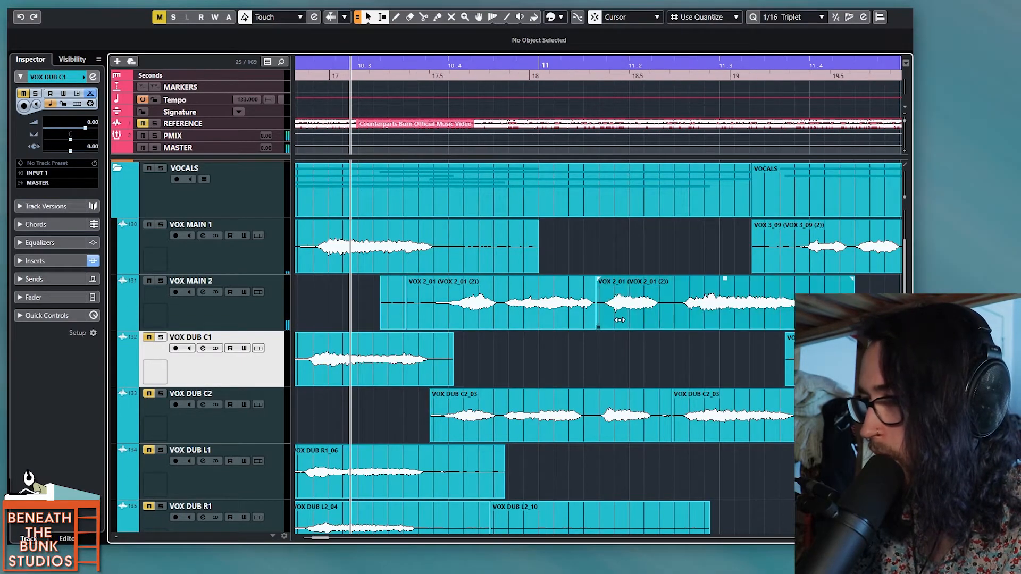
{"action": "key", "text": "space"}
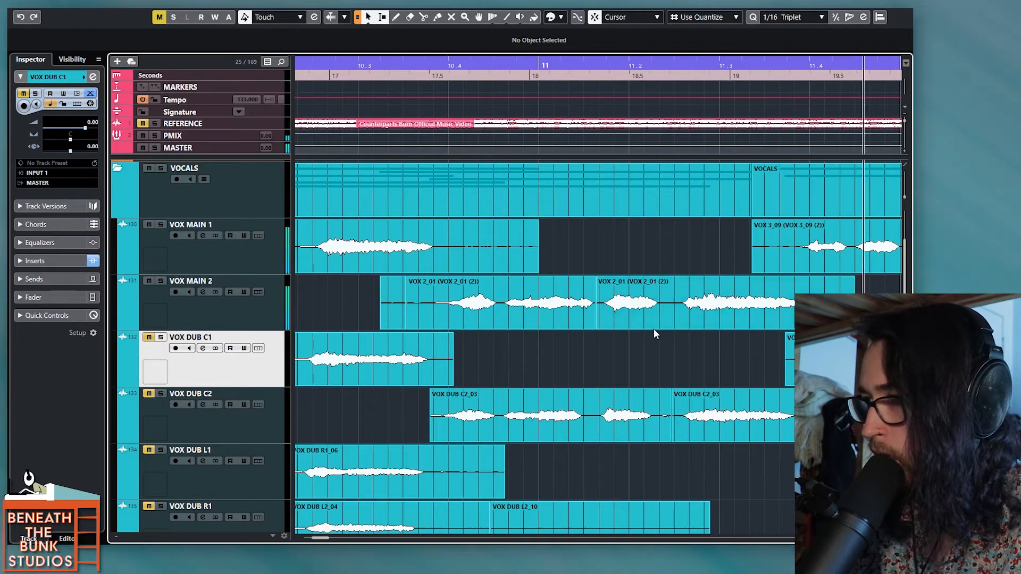
{"action": "key", "text": "space"}
Step: Audition the VOX 3_09 phrase on VOX MAIN 1 and slip its audio slightly earlier within the clip
{"action": "scroll", "coordinate": [634, 331], "scroll_direction": "down", "scroll_amount": 1}
{"action": "scroll", "coordinate": [629, 327], "scroll_direction": "right", "scroll_amount": 4}
{"action": "scroll", "coordinate": [627, 324], "scroll_direction": "right", "scroll_amount": 1}
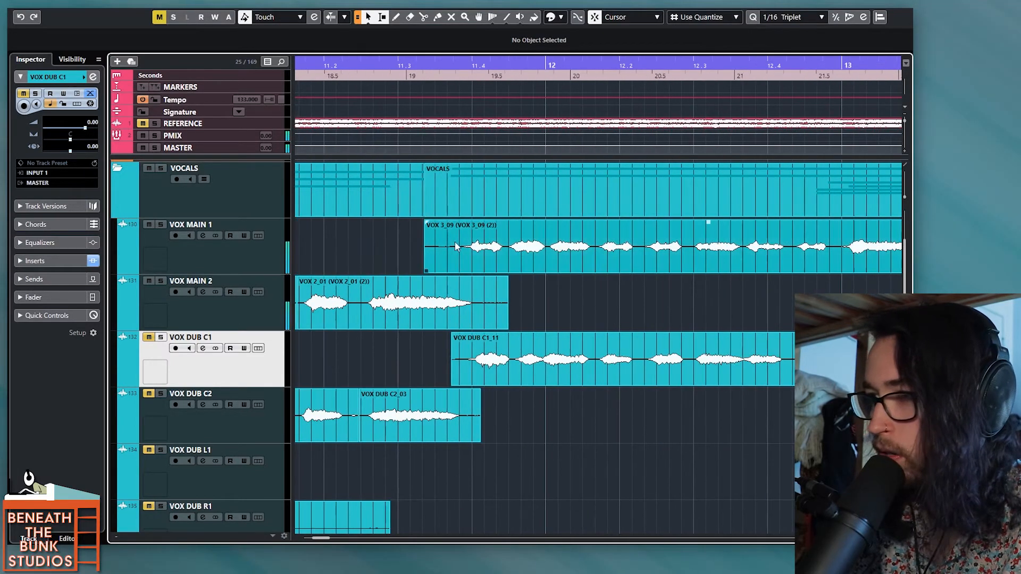
{"action": "left_click", "coordinate": [451, 145]}
{"action": "key", "text": "space"}
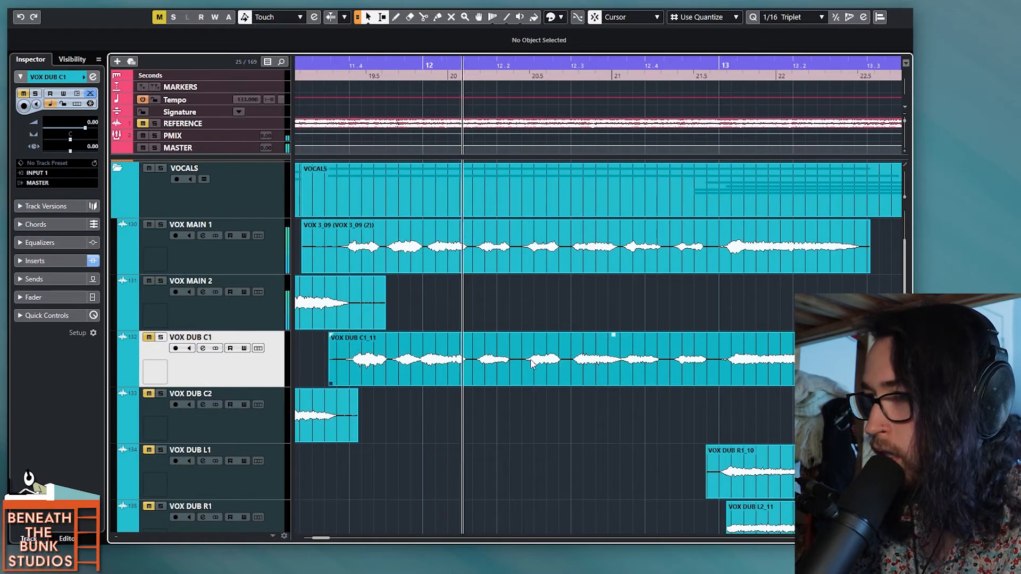
{"action": "key", "text": "space"}
{"action": "left_click_drag", "start_coordinate": [393, 264], "coordinate": [391, 263]}
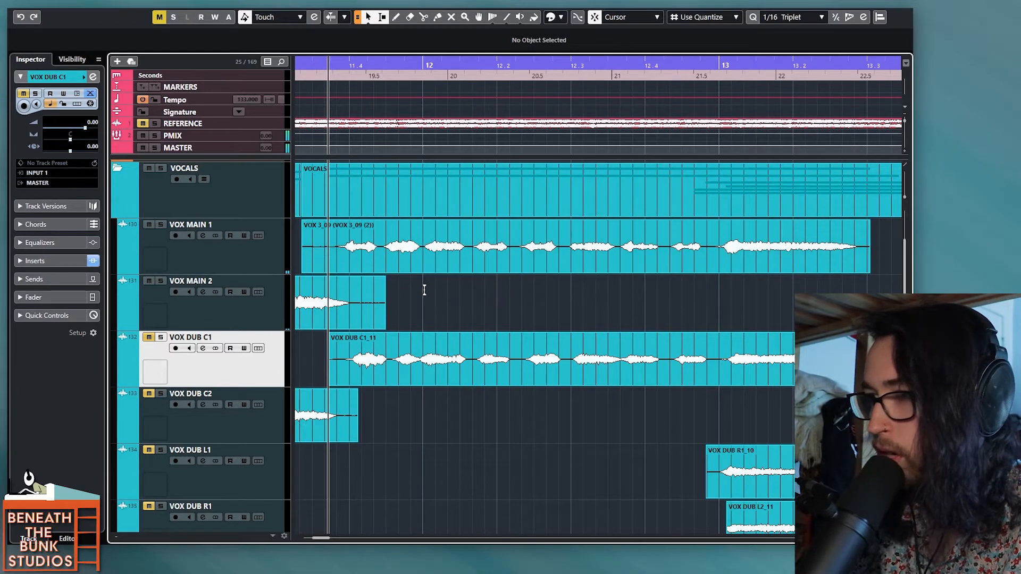
{"action": "key", "text": "space"}
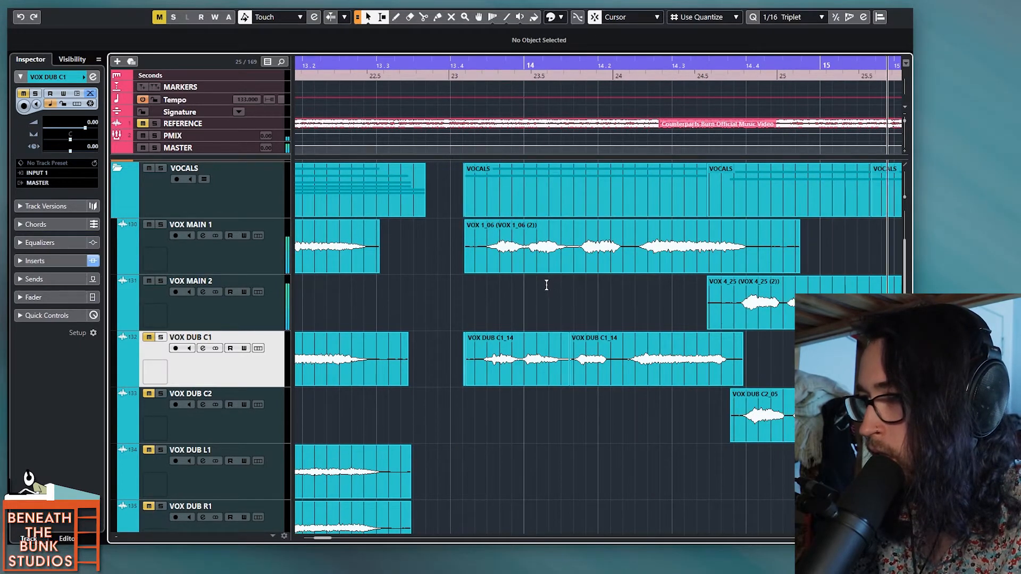
{"action": "key", "text": "space"}
Step: Split the VOX 1_06 clip on VOX MAIN 1 after its first word and slip the audio of both parts slightly earlier
{"action": "left_click", "coordinate": [520, 262], "text": "alt"}
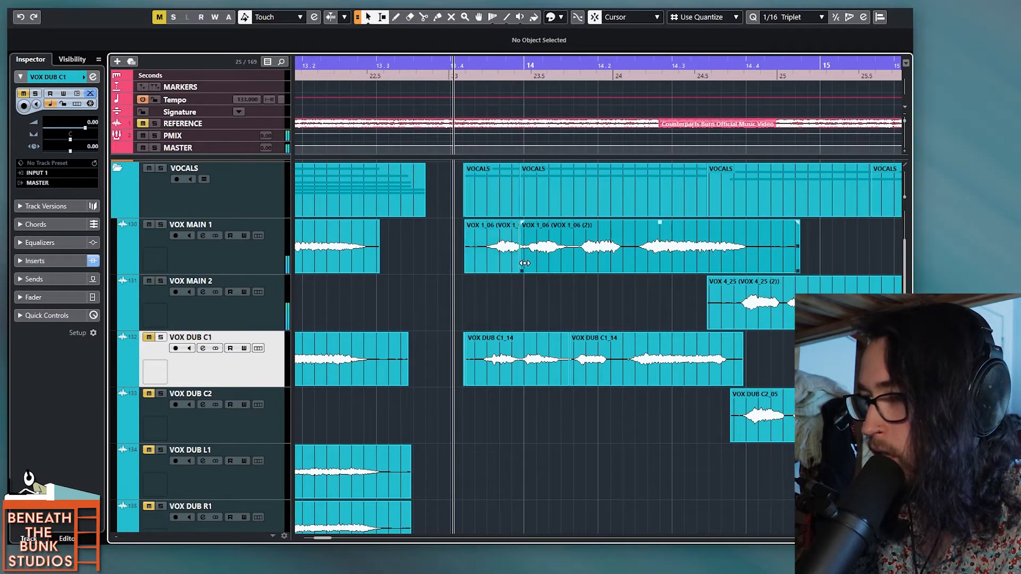
{"action": "left_click_drag", "start_coordinate": [522, 263], "coordinate": [533, 263]}
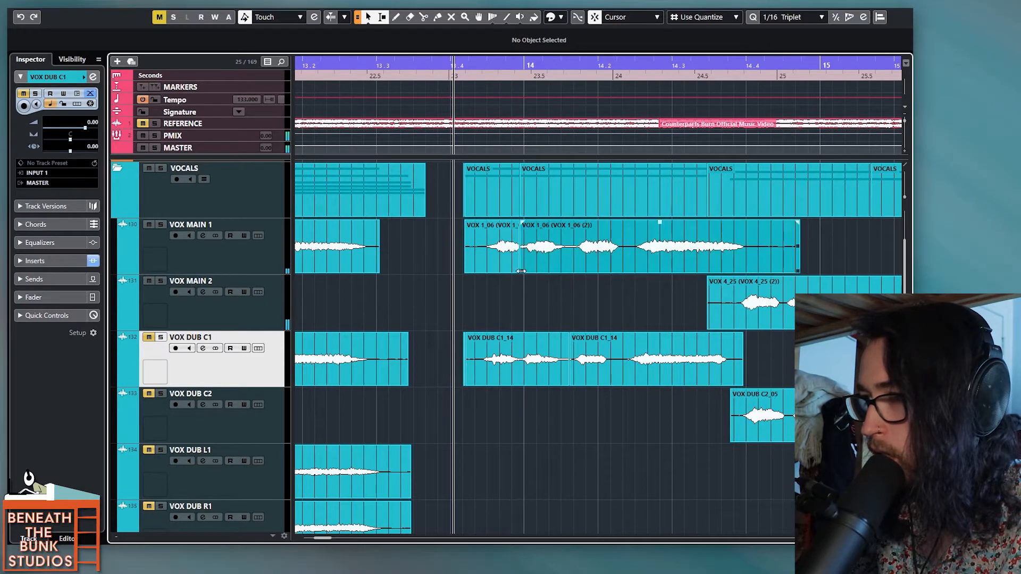
{"action": "left_click", "coordinate": [517, 269]}
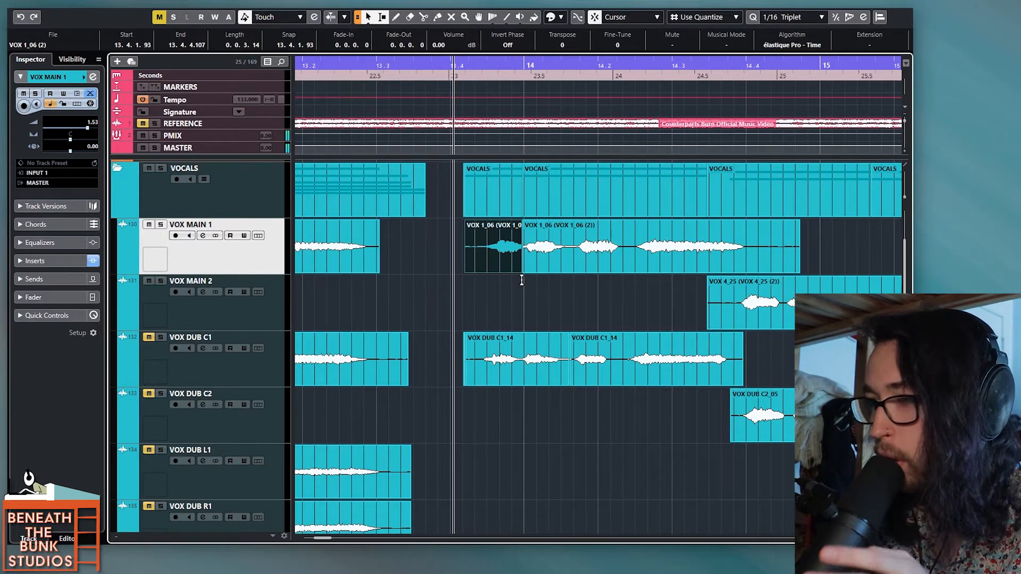
{"action": "left_click_drag", "start_coordinate": [503, 262], "coordinate": [499, 263]}
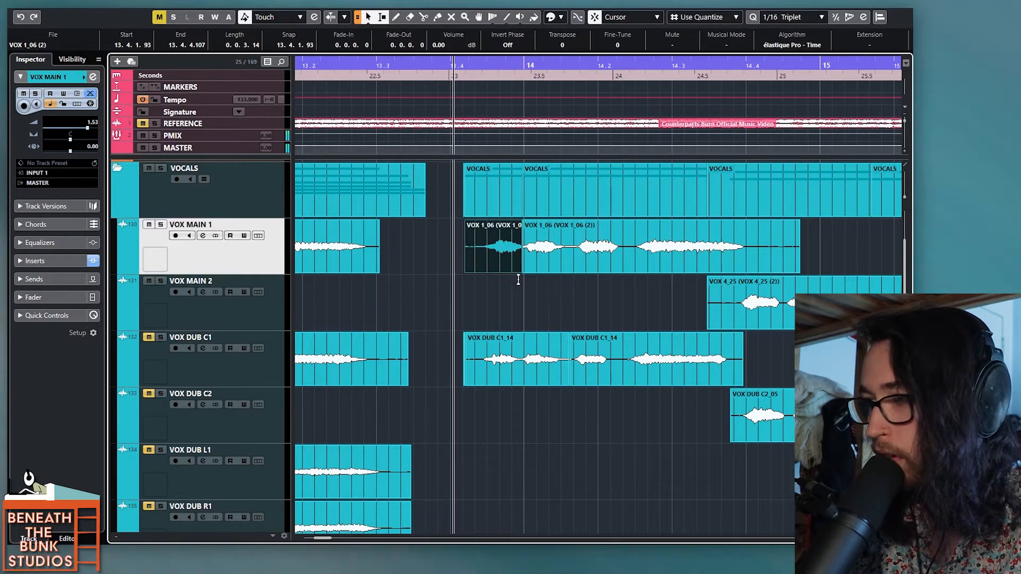
{"action": "scroll", "coordinate": [515, 279], "scroll_direction": "up", "scroll_amount": 5}
{"action": "left_click_drag", "start_coordinate": [503, 272], "coordinate": [500, 272]}
Step: Select the VOX 4_25 clips on VOX MAIN 2 and compare their timing with the VOX DUB C2 clips below
{"action": "scroll", "coordinate": [506, 276], "scroll_direction": "down", "scroll_amount": 4}
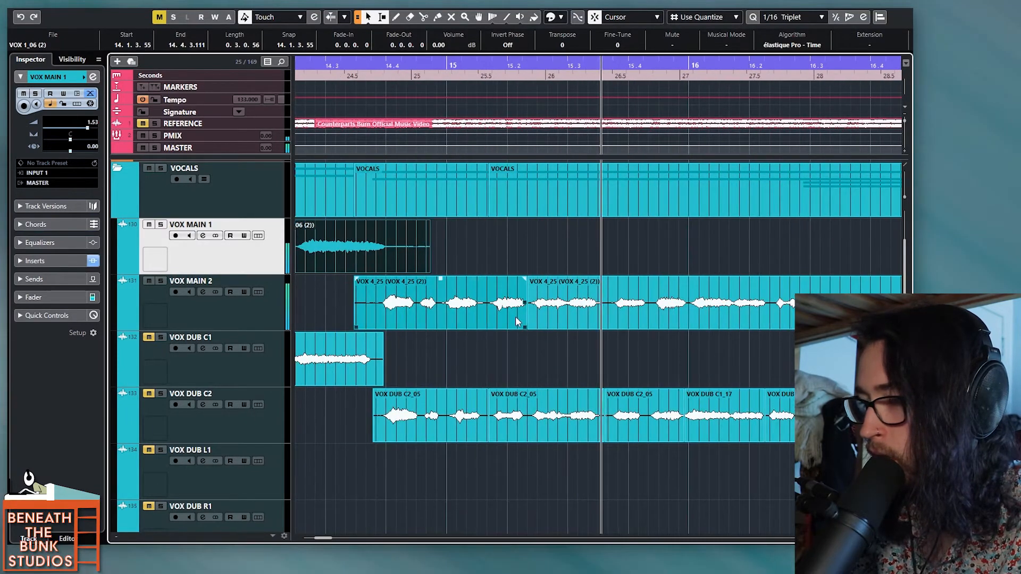
{"action": "scroll", "coordinate": [516, 322], "scroll_direction": "down", "scroll_amount": 1}
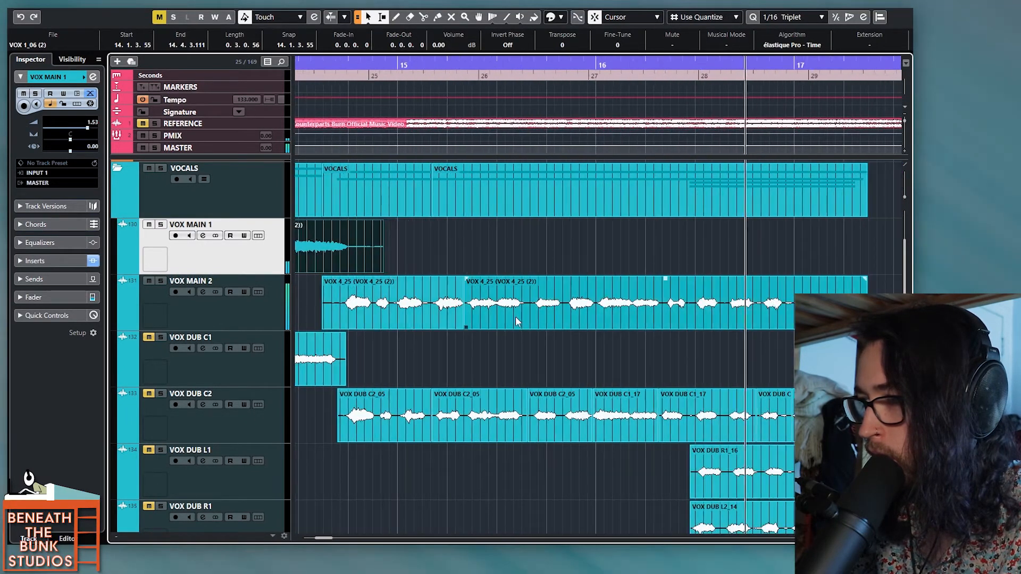
{"action": "left_click", "coordinate": [533, 317]}
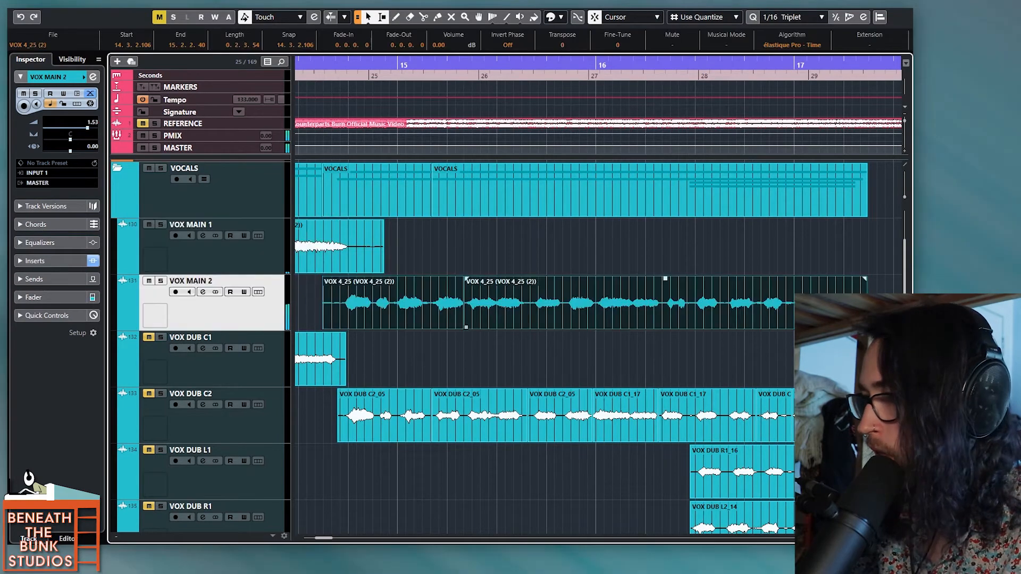
{"action": "left_click_drag", "start_coordinate": [883, 324], "coordinate": [417, 314]}
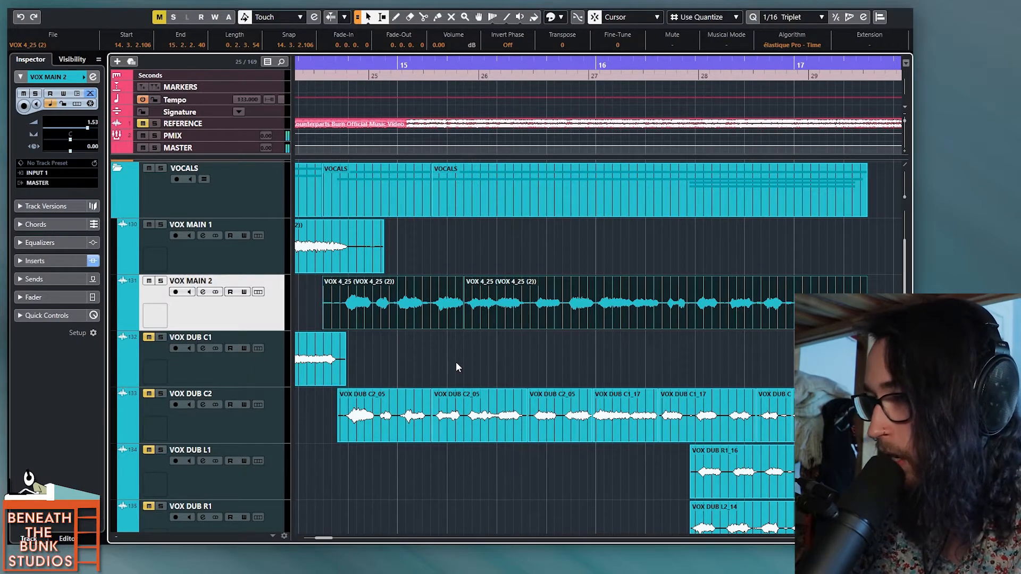
{"action": "left_click", "coordinate": [356, 366]}
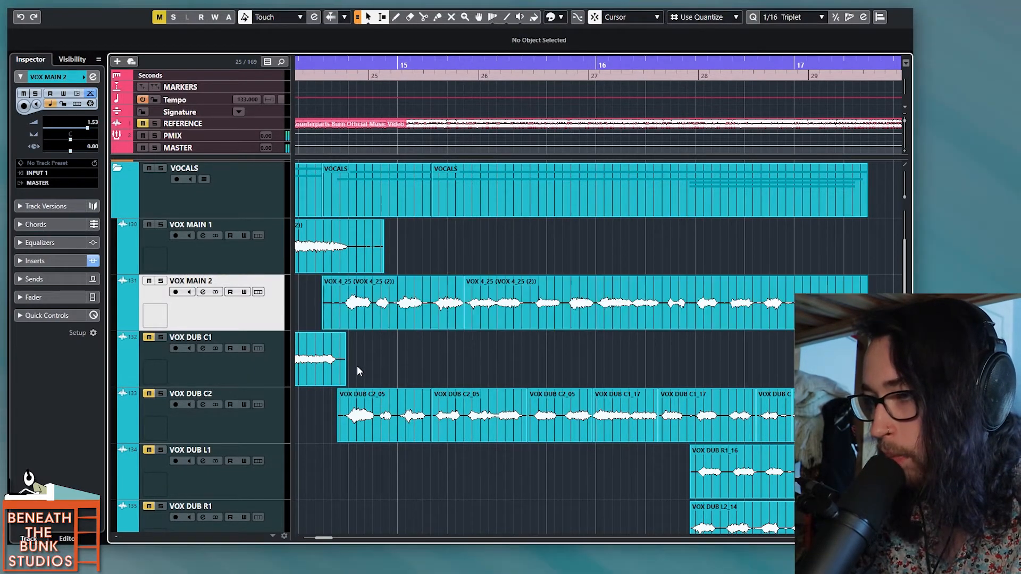
Step: Split the first VOX 4_25 clip on VOX MAIN 2 after its opening word, slip the second part's audio, and audition it
{"action": "scroll", "coordinate": [365, 365], "scroll_direction": "up", "scroll_amount": 3}
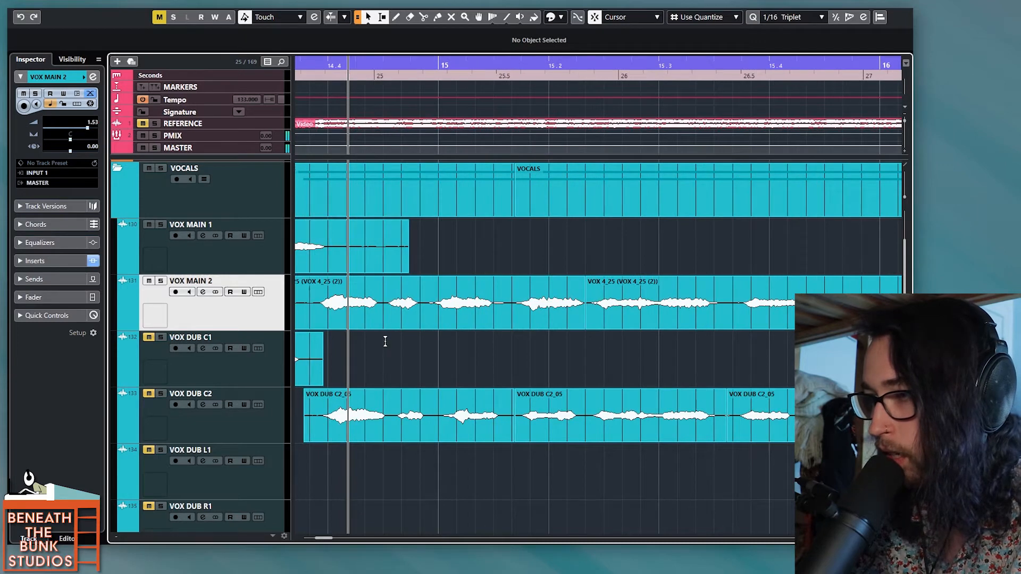
{"action": "scroll", "coordinate": [381, 343], "scroll_direction": "down", "scroll_amount": 2}
{"action": "key", "text": "space"}
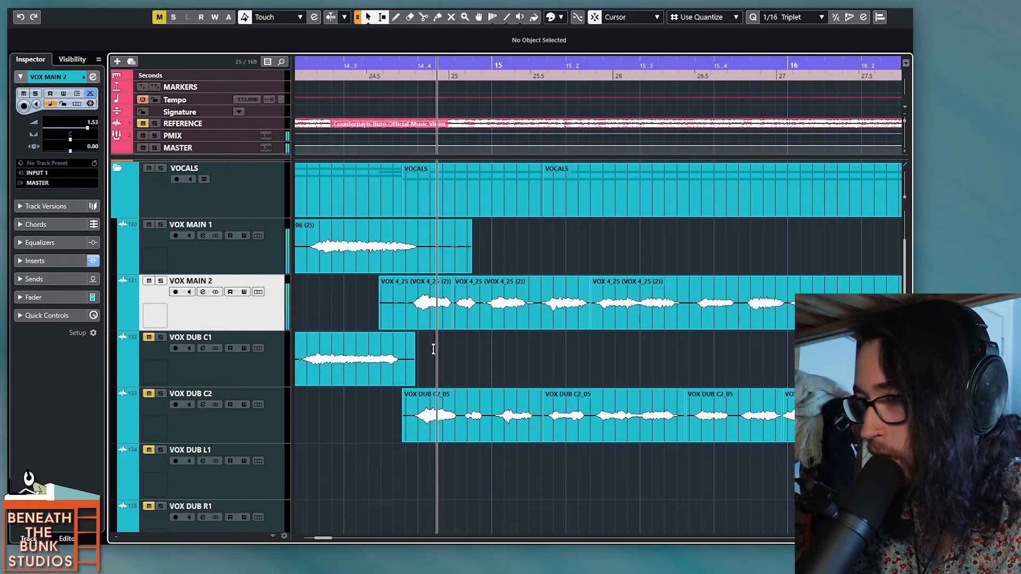
{"action": "scroll", "coordinate": [434, 349], "scroll_direction": "right", "scroll_amount": 1}
{"action": "key", "text": "space"}
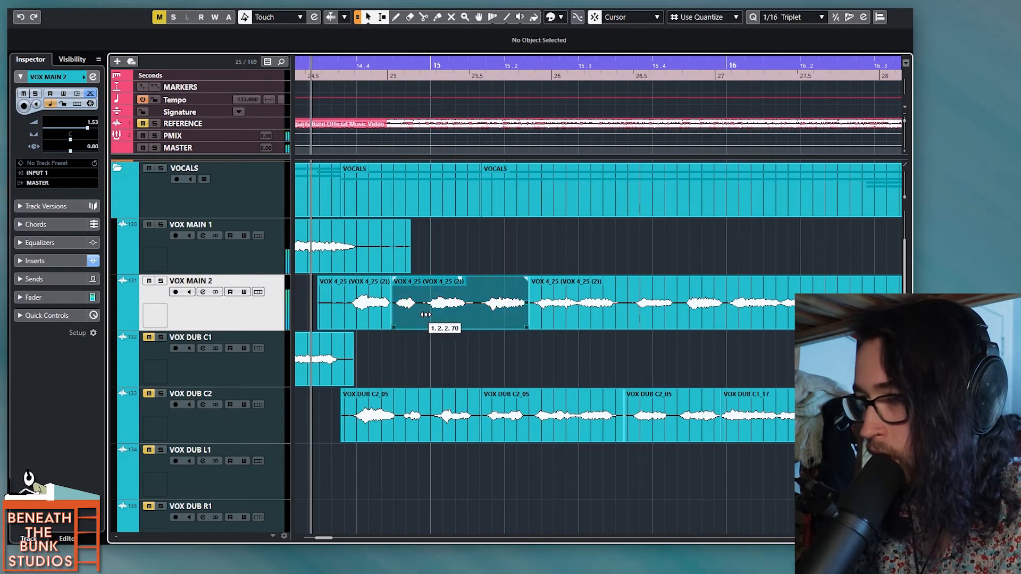
{"action": "key", "text": "space"}
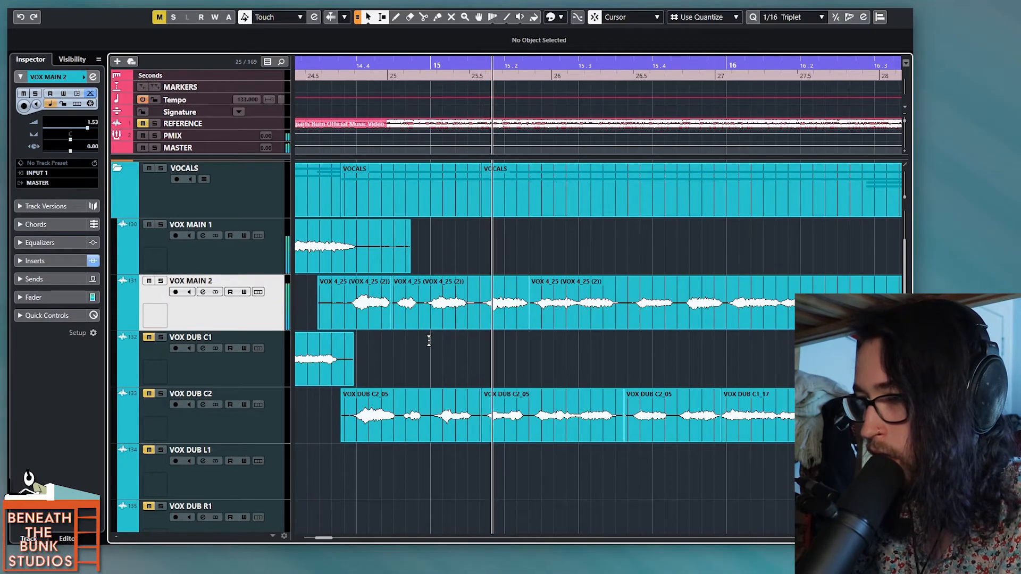
{"action": "key", "text": "space"}
Step: Split the VOX 4_25 audio on VOX MAIN 2 just before beat 15.4, fine-tune the following part's slip, and audition it
{"action": "left_click", "coordinate": [386, 315], "text": "alt"}
{"action": "left_click_drag", "start_coordinate": [396, 314], "coordinate": [400, 314]}
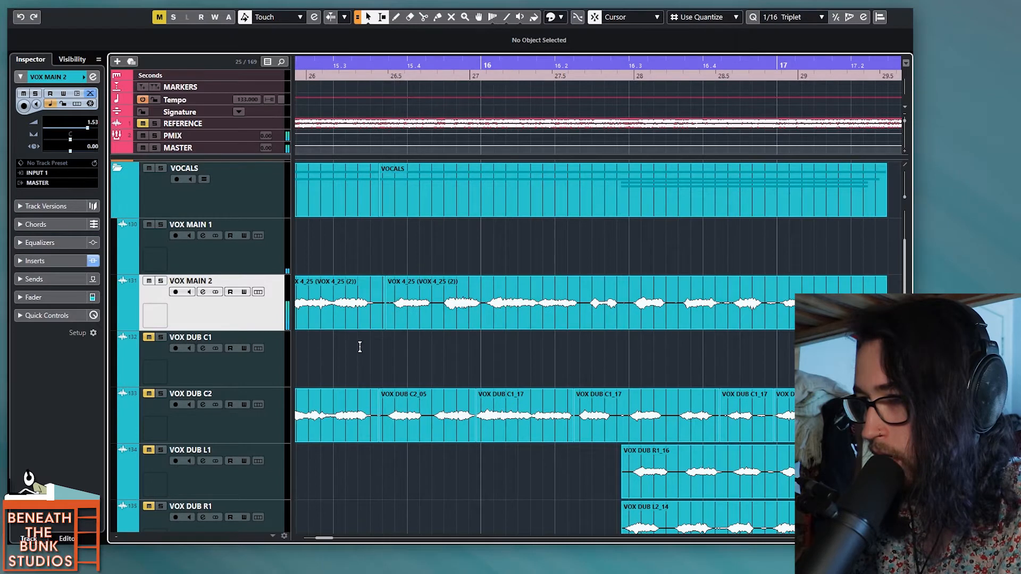
{"action": "left_click", "coordinate": [354, 368]}
{"action": "key", "text": "space"}
{"action": "key", "text": "space"}
{"action": "left_click_drag", "start_coordinate": [414, 327], "coordinate": [413, 325]}
Step: Slip the audio of the VOX 4_25 part starting at bar 16 slightly later and audition it
{"action": "key", "text": "space"}
Step: Split the VOX 4_25 clip just after beat 16.2, slip the new part's audio slightly later, and play it back
{"action": "key", "text": "space"}
{"action": "left_click_drag", "start_coordinate": [473, 317], "coordinate": [487, 326]}
{"action": "key", "text": "space"}
{"action": "key", "text": "space"}
{"action": "key", "text": "space"}
{"action": "scroll", "coordinate": [488, 325], "scroll_direction": "right", "scroll_amount": 1}
{"action": "key", "text": "space"}
{"action": "left_click", "coordinate": [520, 308], "text": "alt"}
{"action": "left_click_drag", "start_coordinate": [532, 312], "coordinate": [536, 313]}
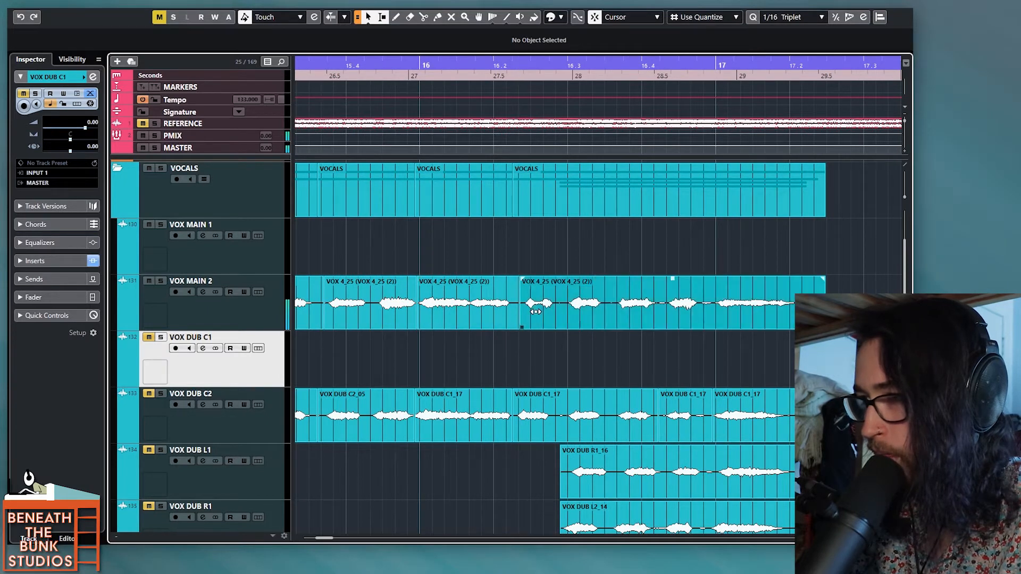
{"action": "left_click", "coordinate": [448, 370]}
{"action": "key", "text": "space"}
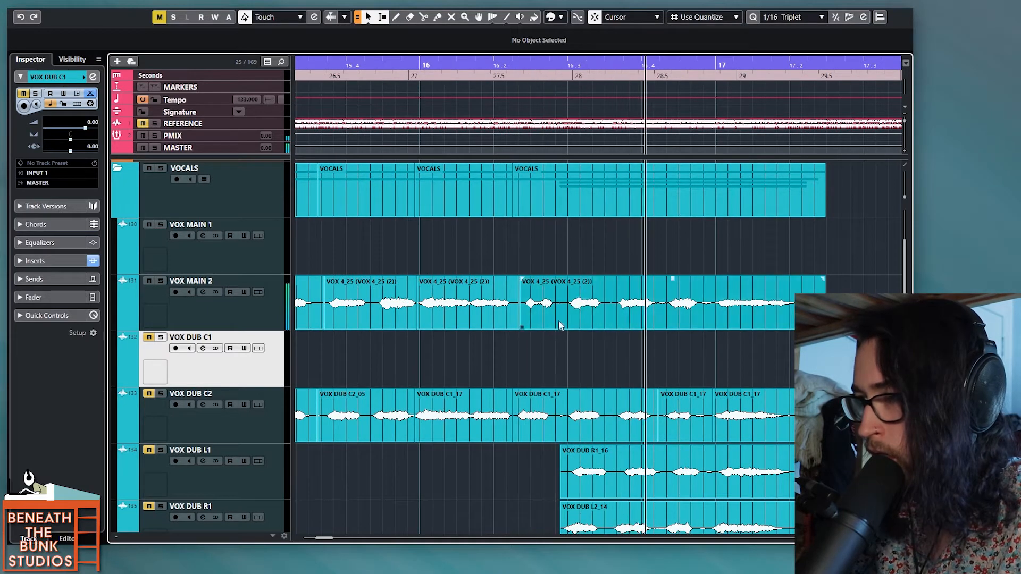
{"action": "key", "text": "space"}
Step: Slip the audio of the VOX 4_25 part after beat 16.2 slightly earlier and audition it again
{"action": "left_click_drag", "start_coordinate": [563, 314], "coordinate": [560, 315]}
{"action": "key", "text": "space"}
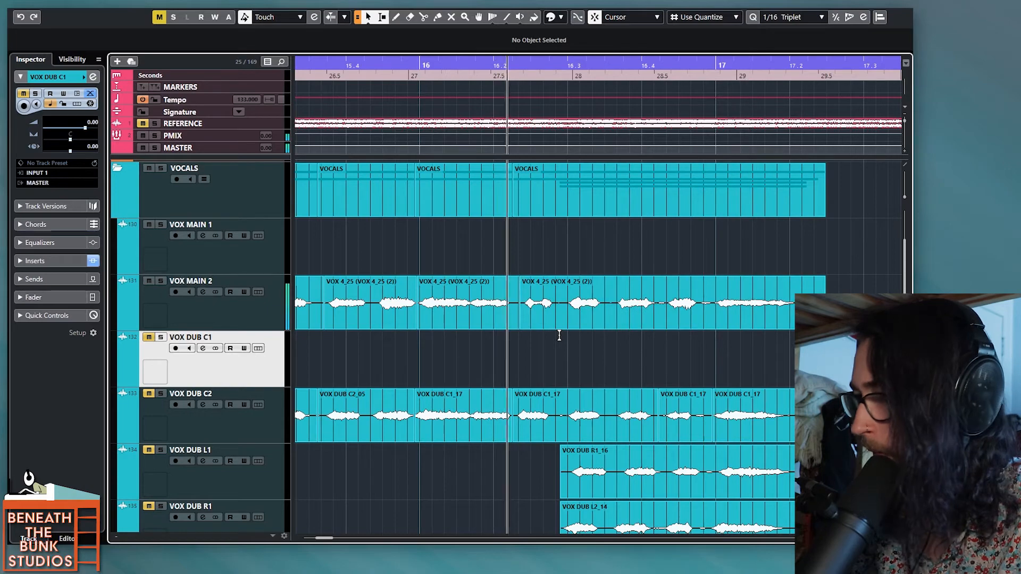
{"action": "key", "text": "space"}
Step: Split the VOX 4_25 clip midway between beats 16.3 and 16.4, slip the following part slightly earlier, and play it
{"action": "left_click", "coordinate": [615, 314], "text": "alt"}
{"action": "left_click_drag", "start_coordinate": [625, 310], "coordinate": [623, 312]}
{"action": "key", "text": "space"}
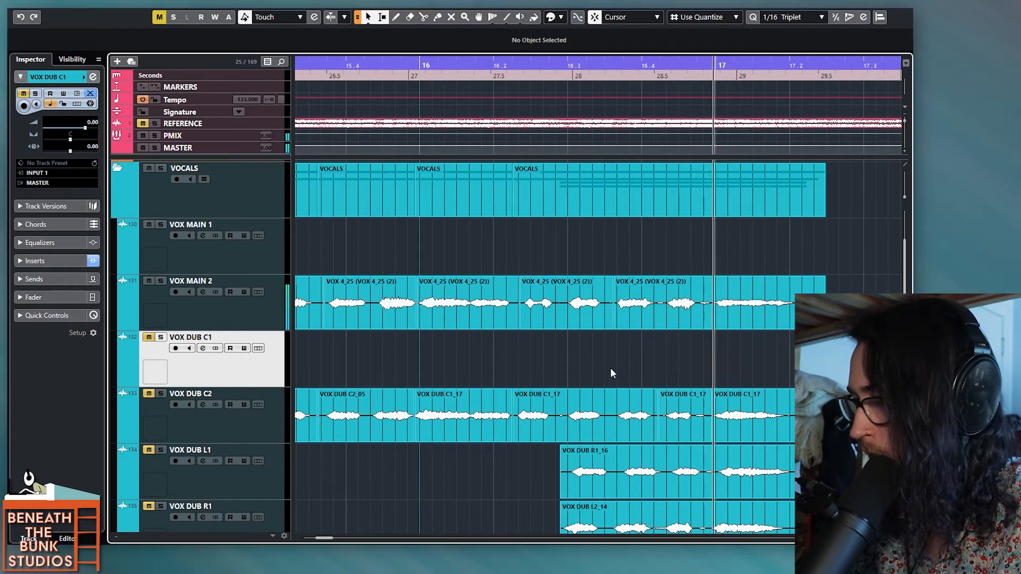
Step: Color all the VOX MAIN 1 and VOX MAIN 2 clips between bars 8 and 17 green and clear the selection
{"action": "scroll", "coordinate": [594, 364], "scroll_direction": "down", "scroll_amount": 5}
{"action": "scroll", "coordinate": [490, 325], "scroll_direction": "down", "scroll_amount": 4}
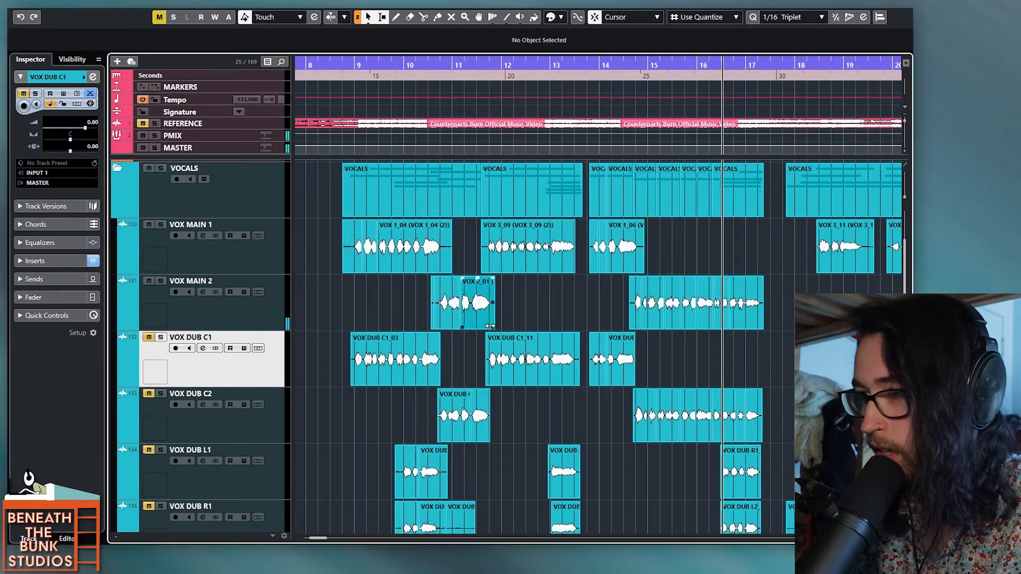
{"action": "left_click_drag", "start_coordinate": [327, 262], "coordinate": [777, 315]}
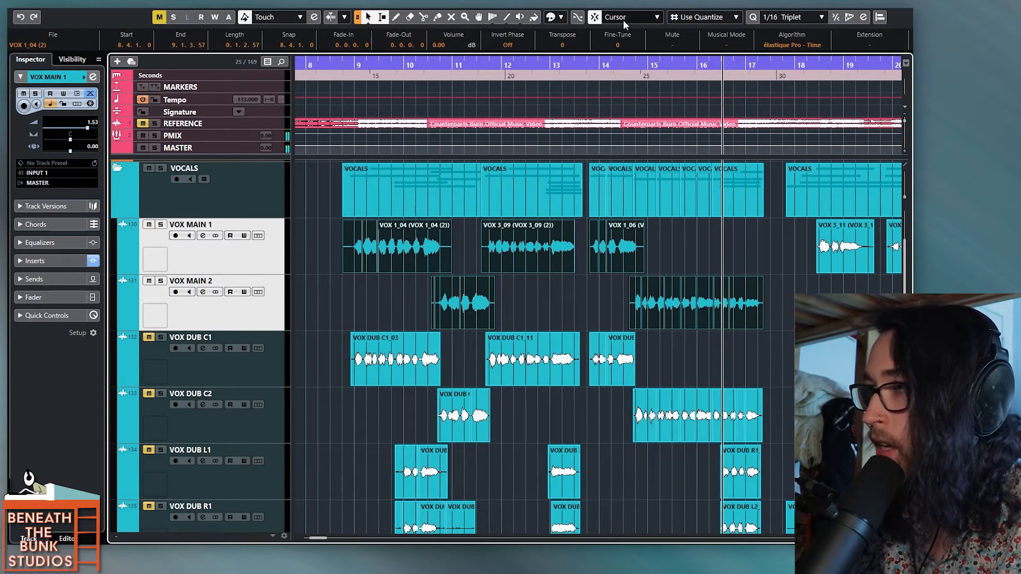
{"action": "left_click", "coordinate": [553, 17]}
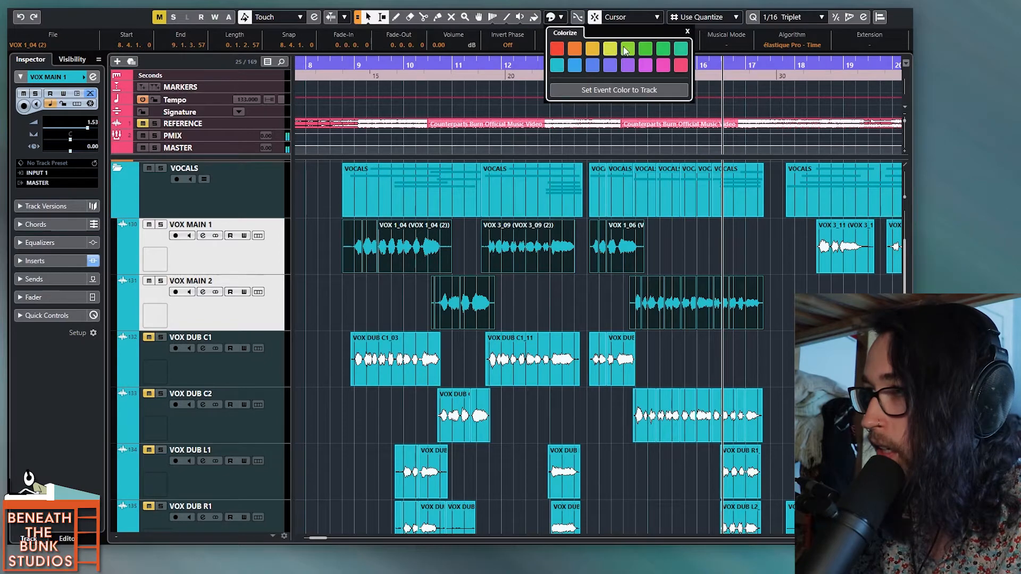
{"action": "left_click", "coordinate": [358, 308]}
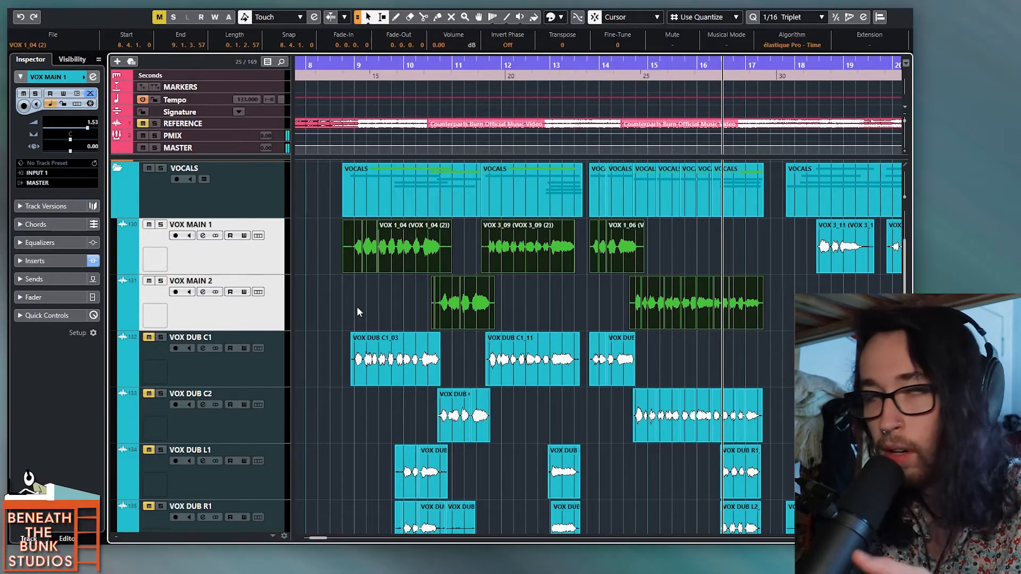
{"action": "left_click", "coordinate": [357, 312]}
{"action": "scroll", "coordinate": [357, 387], "scroll_direction": "up", "scroll_amount": 2}
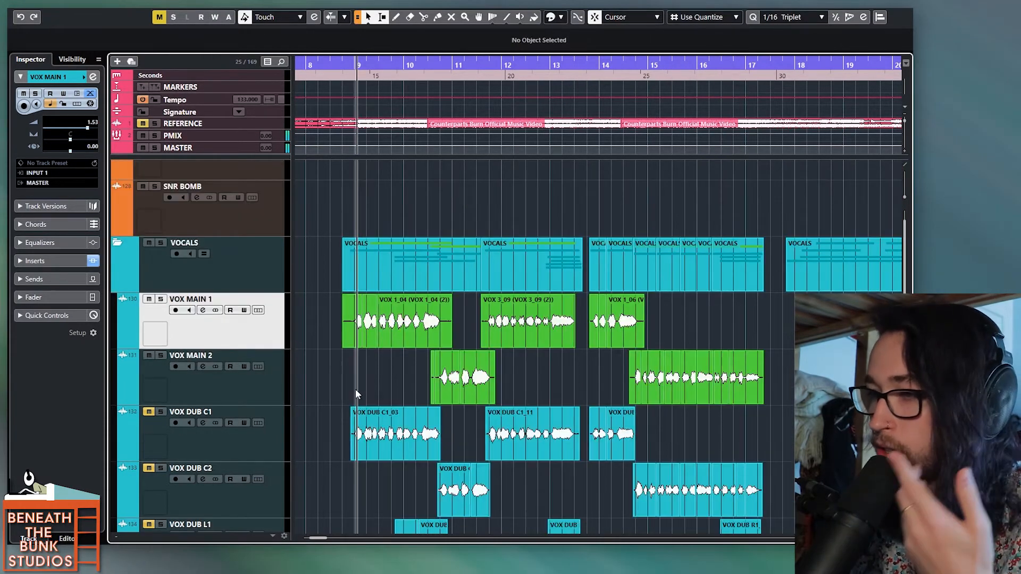
Step: Trim the silence off the start and end of the VOX 1_04 clips on VOX MAIN 1
{"action": "left_click", "coordinate": [352, 384]}
{"action": "scroll", "coordinate": [349, 383], "scroll_direction": "up", "scroll_amount": 2}
{"action": "left_click_drag", "start_coordinate": [326, 315], "coordinate": [351, 320]}
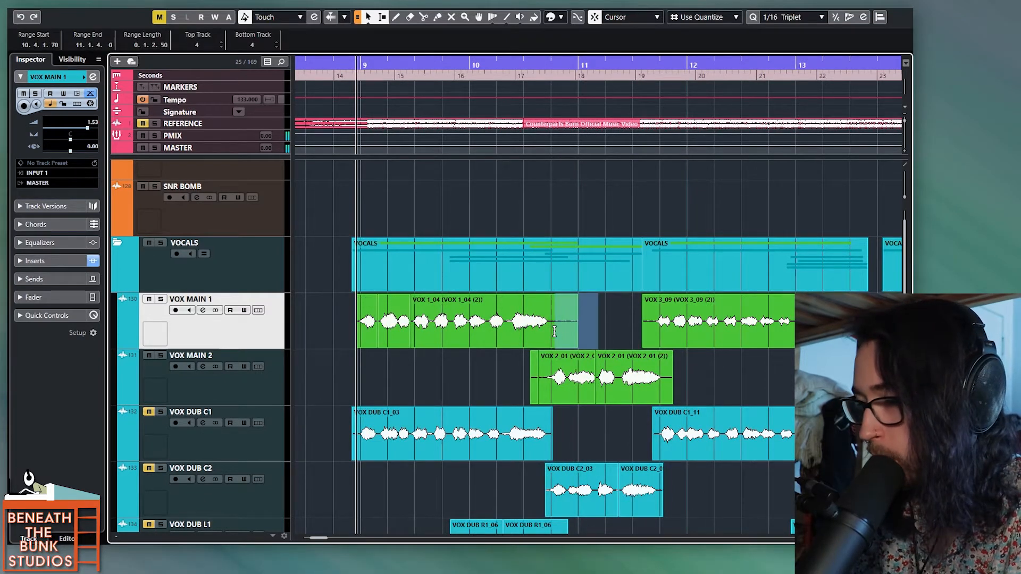
{"action": "key", "text": "Delete"}
Step: Trim the silence off the start and end of the VOX 2_01 clips on VOX MAIN 2
{"action": "left_click_drag", "start_coordinate": [513, 376], "coordinate": [530, 377]}
{"action": "key", "text": "Delete"}
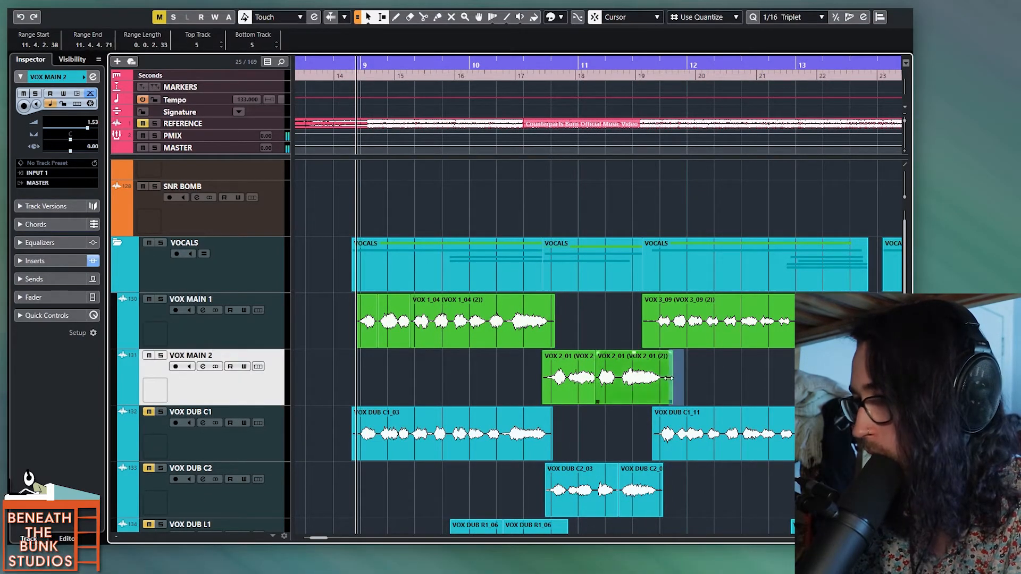
{"action": "key", "text": "Delete"}
{"action": "key", "text": "Delete"}
Step: Trim the silence off both ends of the VOX 1_06 clips on VOX MAIN 1 around bar 14
{"action": "scroll", "coordinate": [654, 319], "scroll_direction": "right", "scroll_amount": 5}
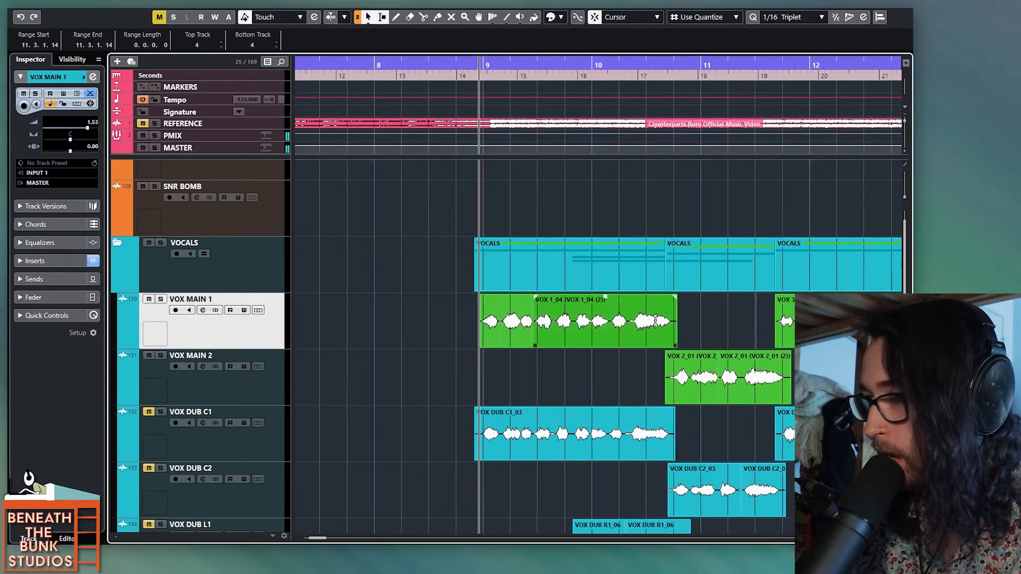
{"action": "scroll", "coordinate": [626, 317], "scroll_direction": "right", "scroll_amount": 3}
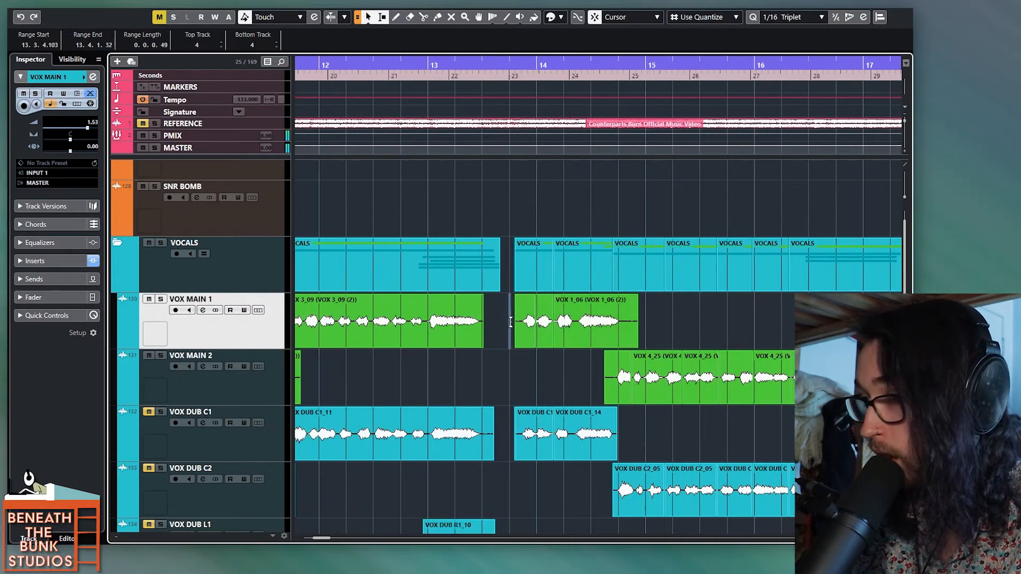
{"action": "key", "text": "Delete"}
{"action": "left_click_drag", "start_coordinate": [655, 322], "coordinate": [642, 322]}
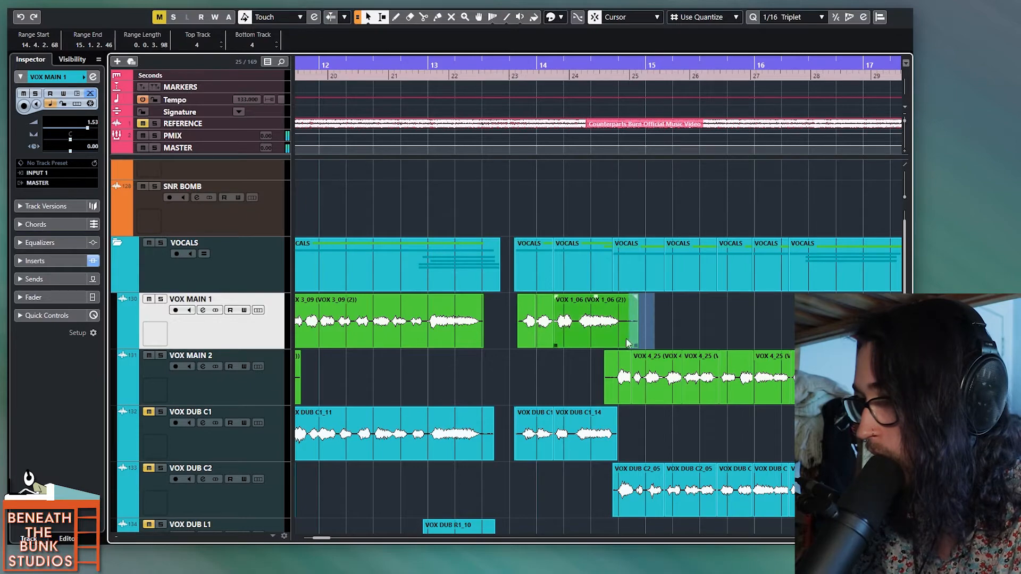
{"action": "key", "text": "Delete"}
{"action": "left_click", "coordinate": [607, 377]}
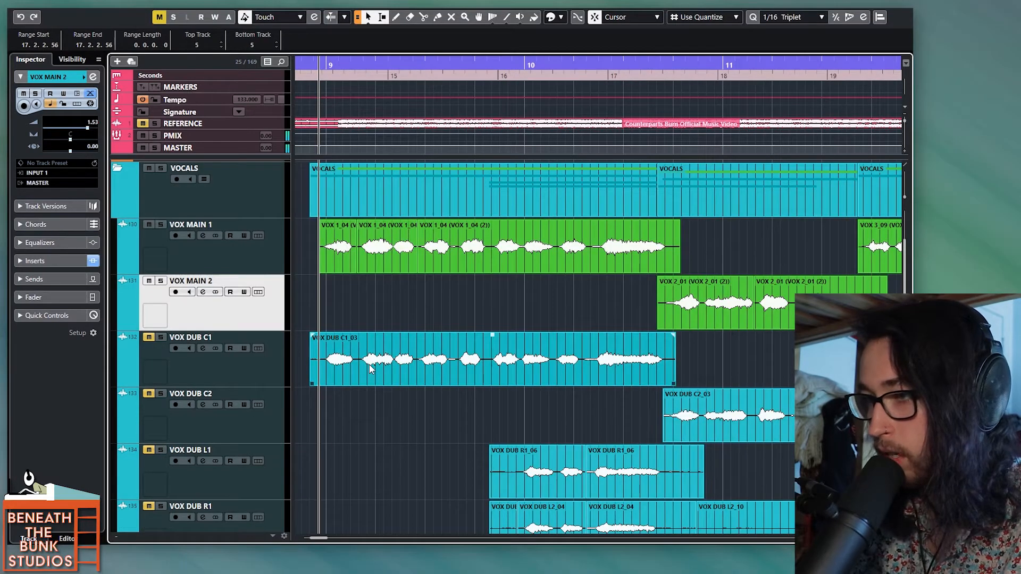
Step: Widen the track list and unmute the VOX DUB C1 and VOX DUB C2 tracks
{"action": "left_click_drag", "start_coordinate": [291, 261], "coordinate": [325, 275]}
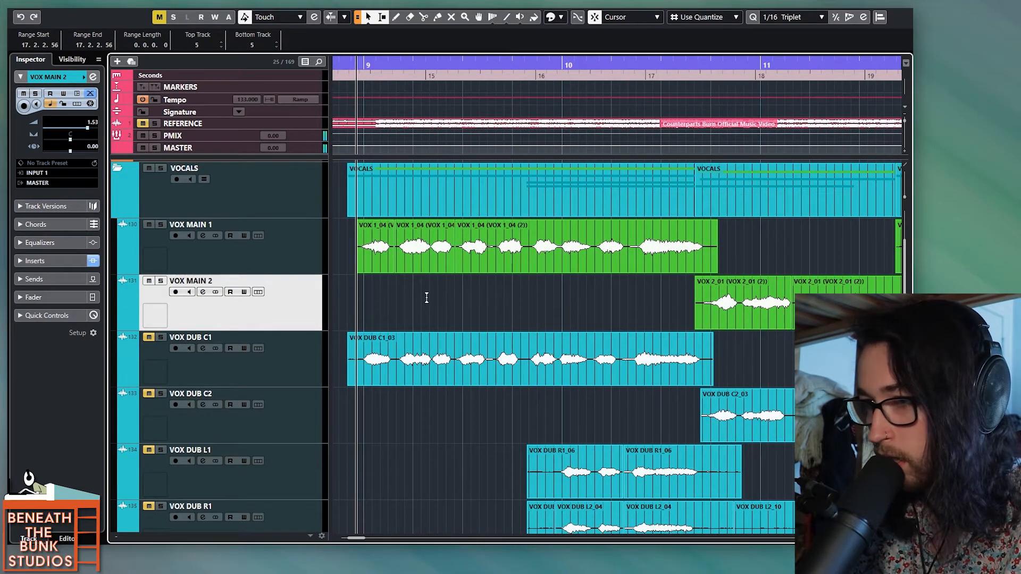
{"action": "scroll", "coordinate": [382, 320], "scroll_direction": "up", "scroll_amount": 3}
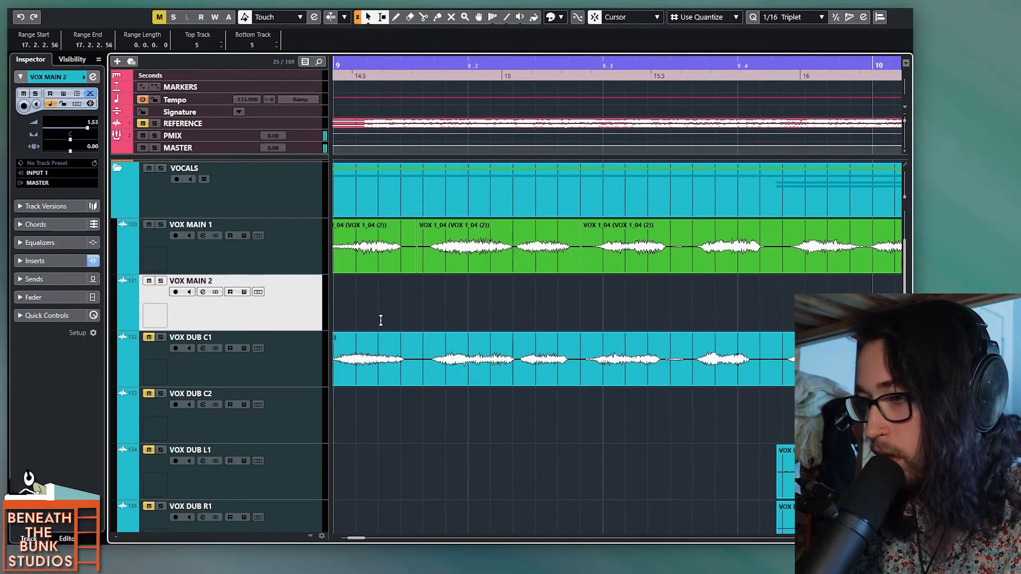
{"action": "scroll", "coordinate": [381, 320], "scroll_direction": "left", "scroll_amount": 2}
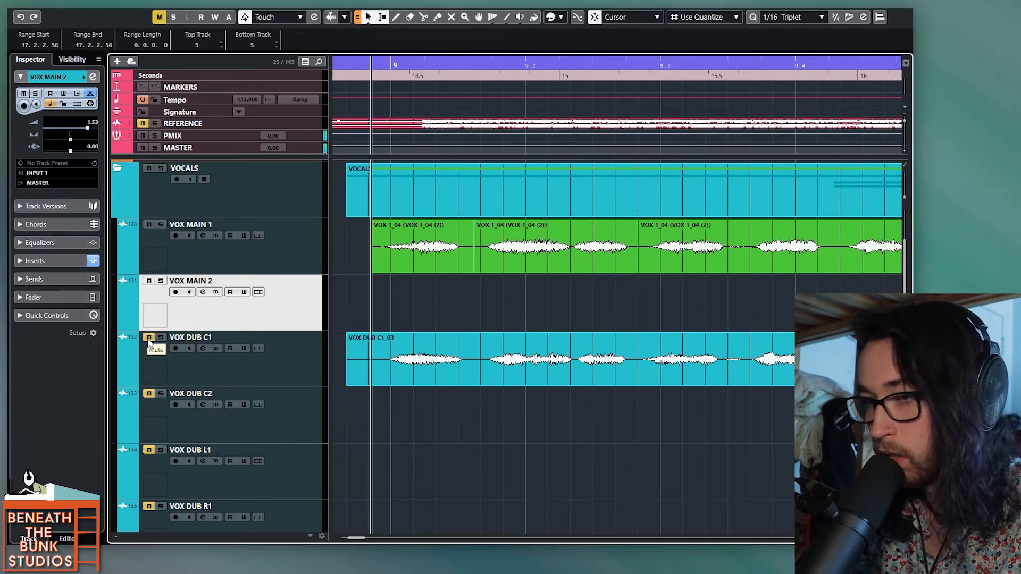
{"action": "left_click", "coordinate": [149, 393]}
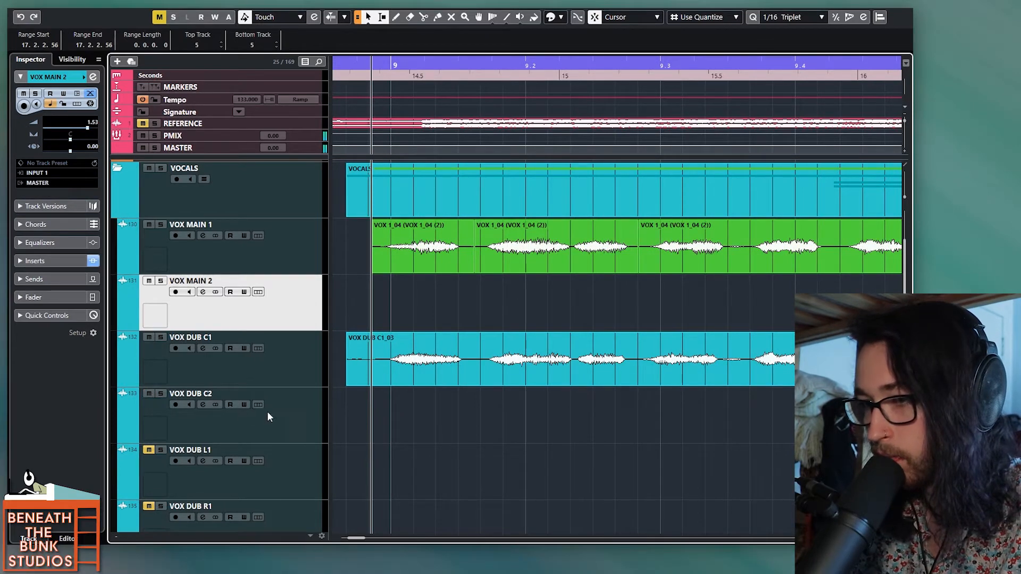
Step: Select the VOX DUB C1 track and examine its insert effects
{"action": "left_click", "coordinate": [304, 378]}
{"action": "left_click", "coordinate": [62, 266]}
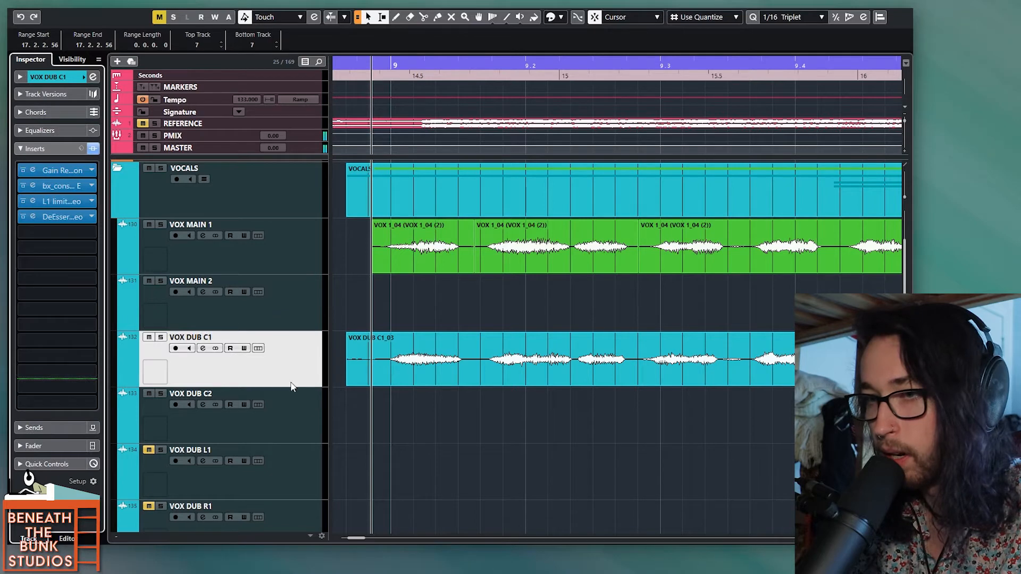
{"action": "scroll", "coordinate": [409, 392], "scroll_direction": "down", "scroll_amount": 2}
{"action": "scroll", "coordinate": [408, 392], "scroll_direction": "down", "scroll_amount": 3}
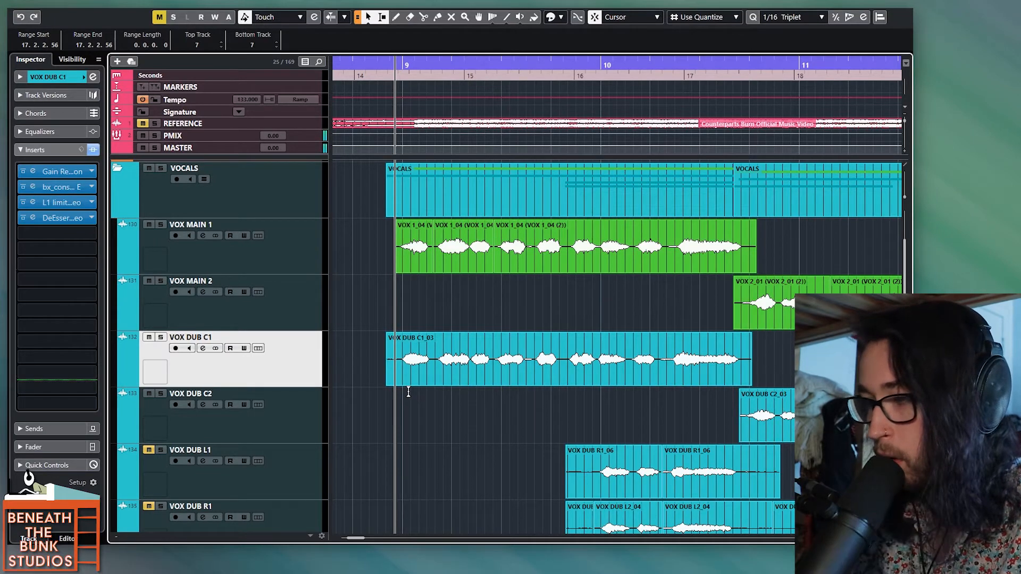
Step: Set the VOX DUB C1 track volume to 1.53 to match VOX MAIN 1
{"action": "left_click", "coordinate": [59, 77]}
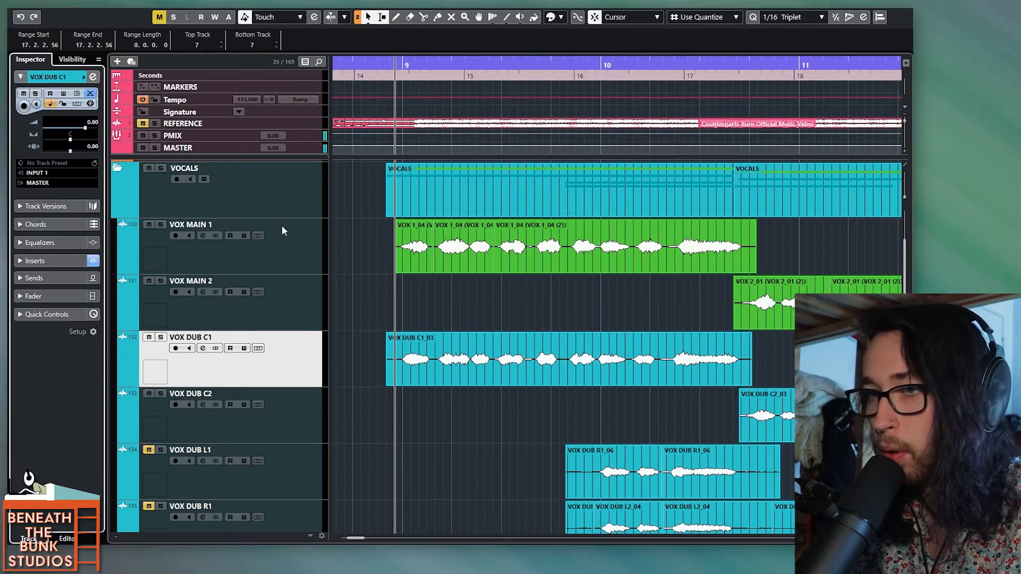
{"action": "left_click", "coordinate": [305, 258]}
{"action": "left_click", "coordinate": [309, 355]}
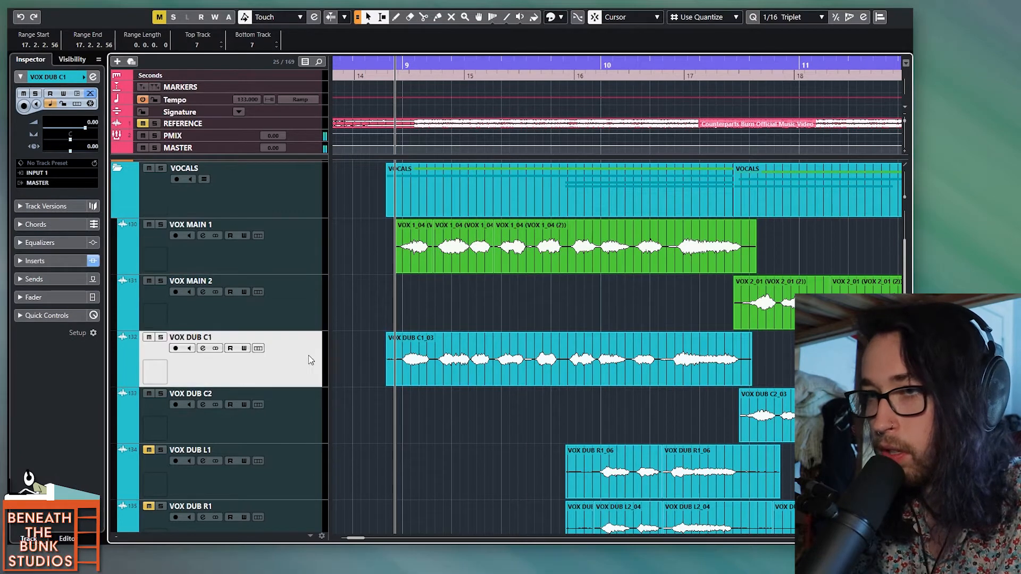
{"action": "left_click", "coordinate": [294, 269]}
{"action": "left_click", "coordinate": [282, 333]}
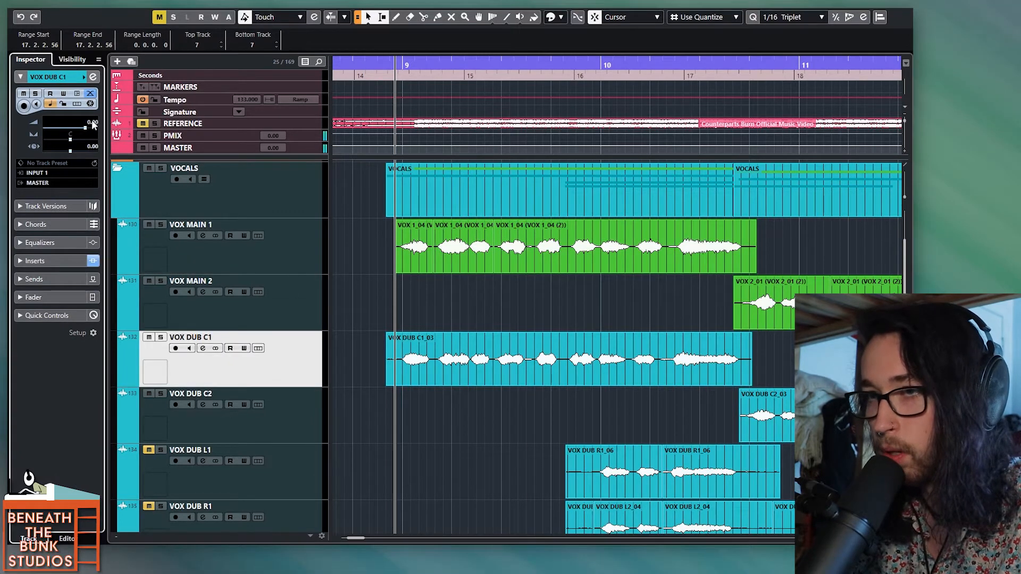
{"action": "left_click", "coordinate": [297, 417], "text": "shift"}
{"action": "double_click", "coordinate": [94, 124]}
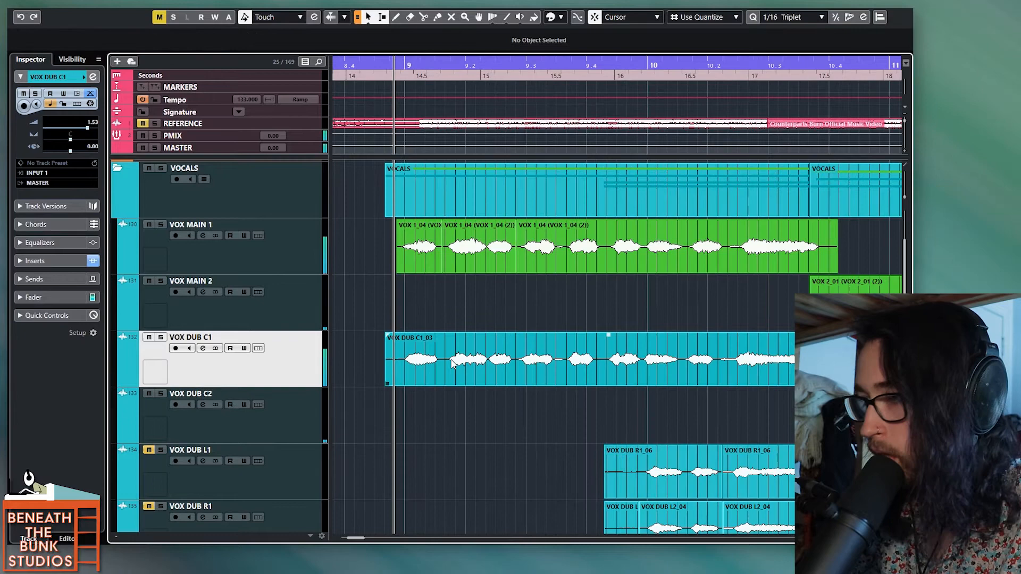
Step: Play the main and center dub vocals from just before bar 9 to about bar 13 to judge their alignment
{"action": "key", "text": "space"}
{"action": "scroll", "coordinate": [451, 364], "scroll_direction": "down", "scroll_amount": 1}
{"action": "scroll", "coordinate": [452, 364], "scroll_direction": "right", "scroll_amount": 1}
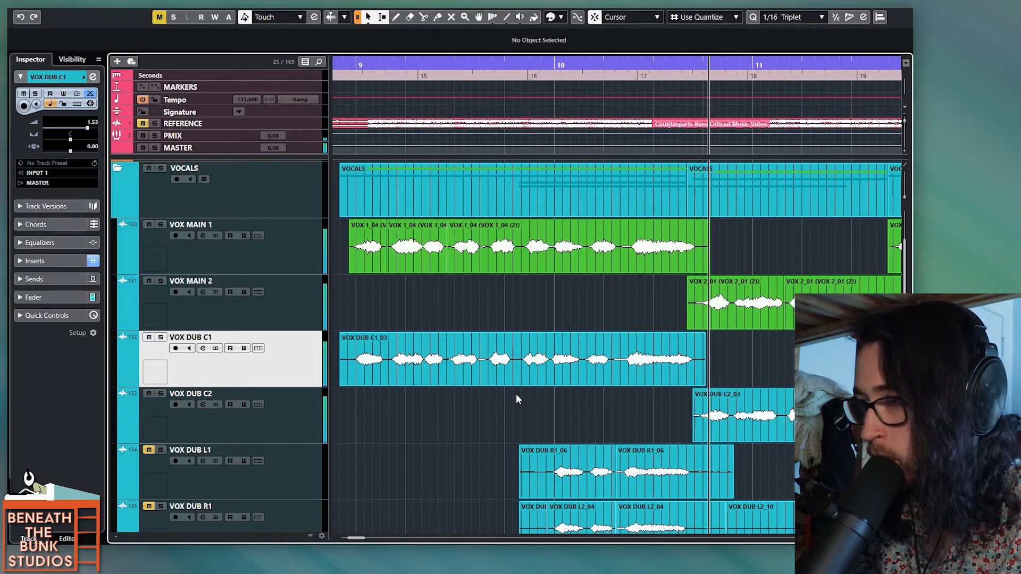
{"action": "scroll", "coordinate": [516, 394], "scroll_direction": "down", "scroll_amount": 1}
{"action": "scroll", "coordinate": [516, 394], "scroll_direction": "right", "scroll_amount": 3}
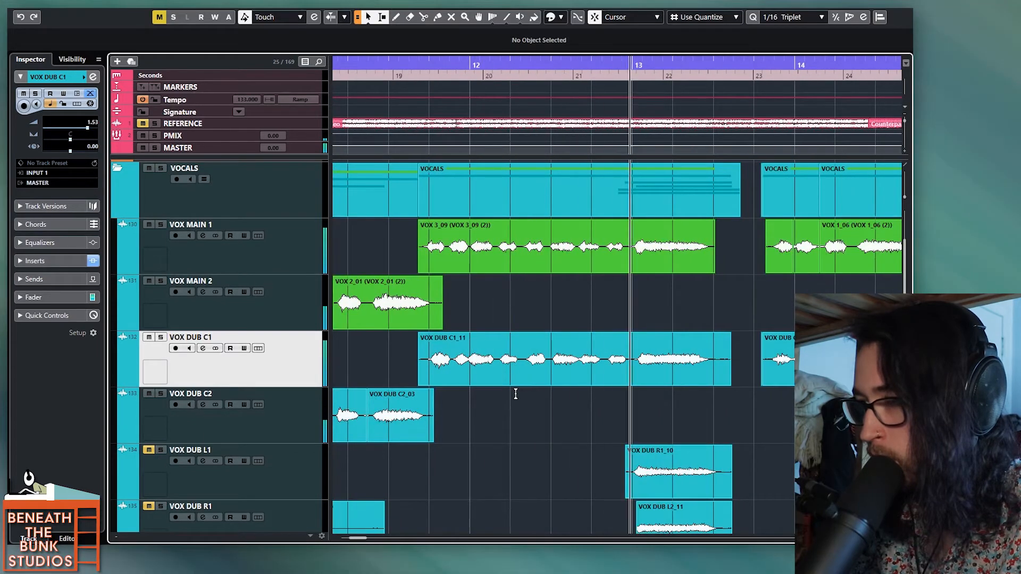
{"action": "key", "text": "space"}
{"action": "scroll", "coordinate": [516, 394], "scroll_direction": "down", "scroll_amount": 2}
{"action": "scroll", "coordinate": [516, 394], "scroll_direction": "left", "scroll_amount": 3}
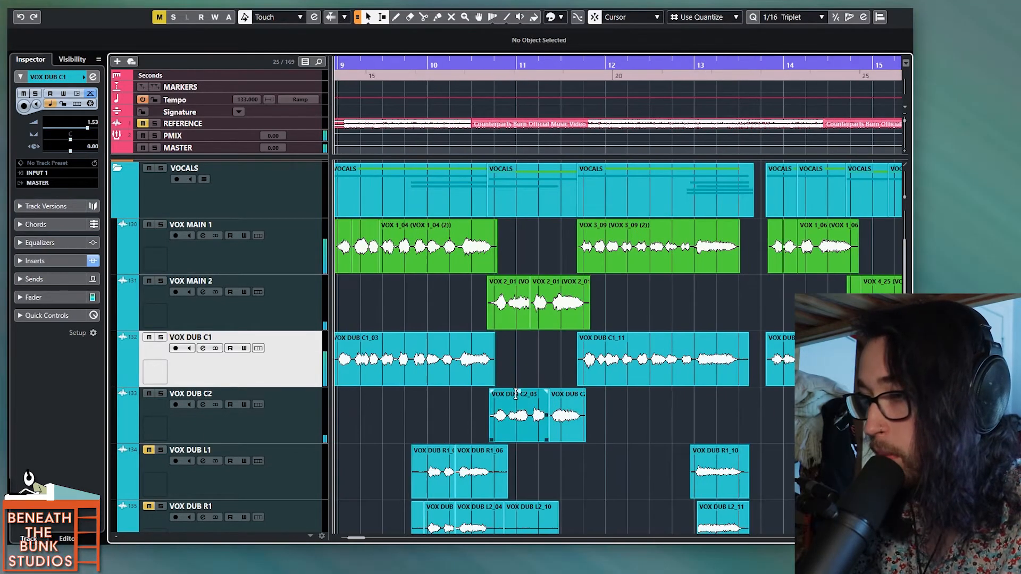
Step: Audition from bar 9, split the VOX DUB C1_03 clip just before bar 10, slip the new part's audio slightly later, and trim its start
{"action": "scroll", "coordinate": [429, 395], "scroll_direction": "up", "scroll_amount": 4}
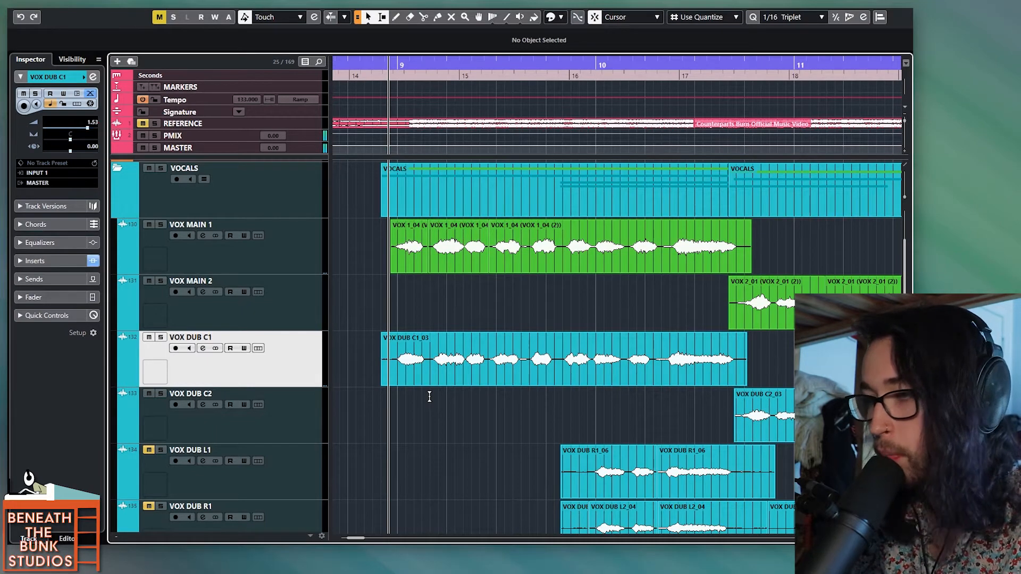
{"action": "scroll", "coordinate": [430, 397], "scroll_direction": "up", "scroll_amount": 3}
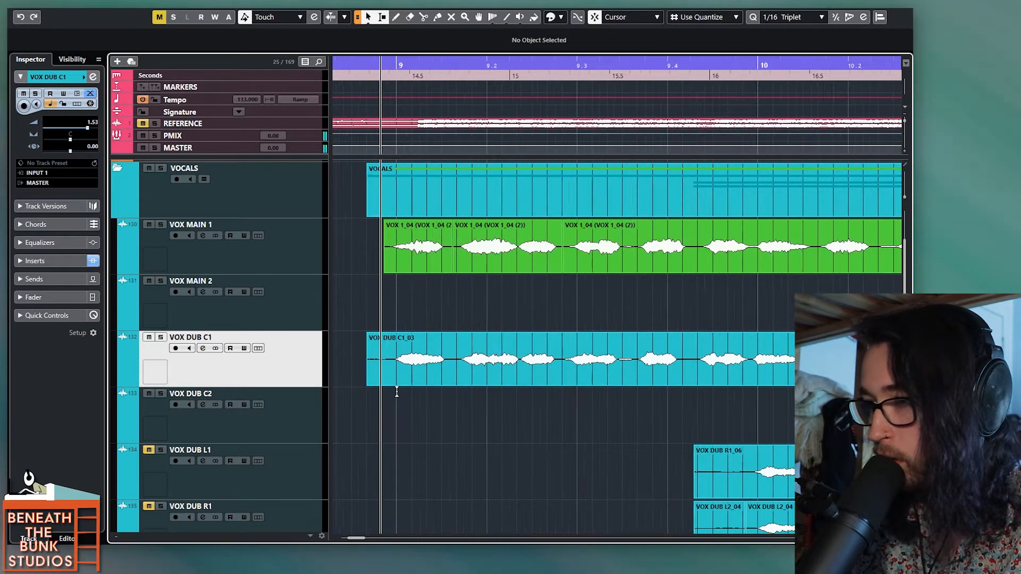
{"action": "key", "text": "space"}
{"action": "scroll", "coordinate": [477, 414], "scroll_direction": "down", "scroll_amount": 1}
{"action": "scroll", "coordinate": [477, 414], "scroll_direction": "right", "scroll_amount": 5}
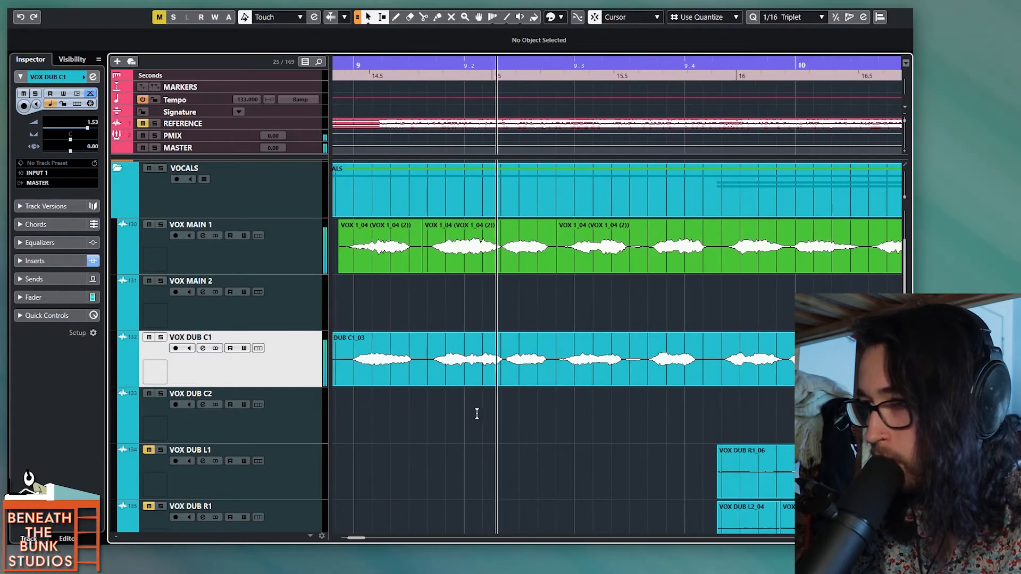
{"action": "scroll", "coordinate": [477, 414], "scroll_direction": "right", "scroll_amount": 2}
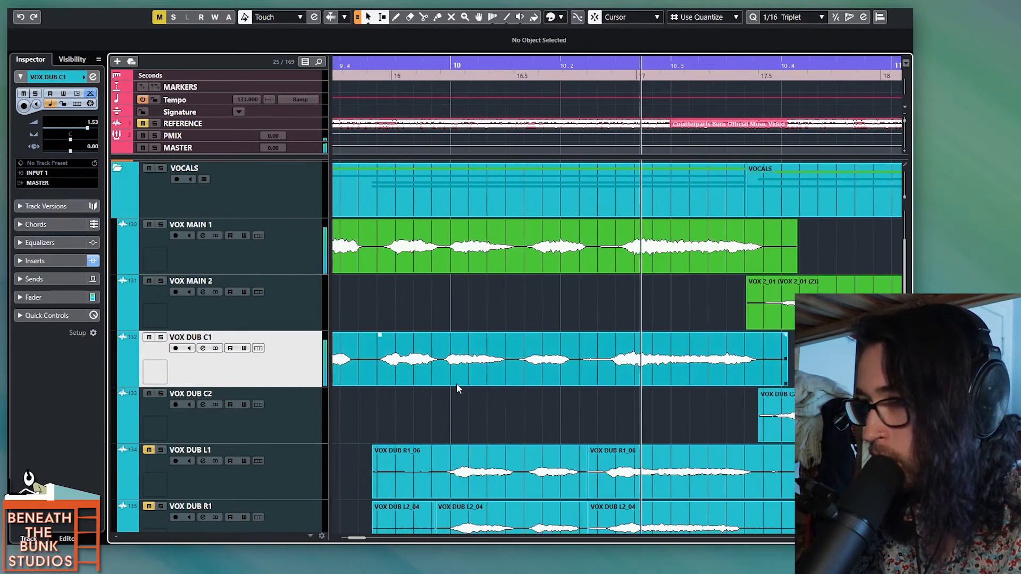
{"action": "left_click", "coordinate": [443, 371], "text": "alt"}
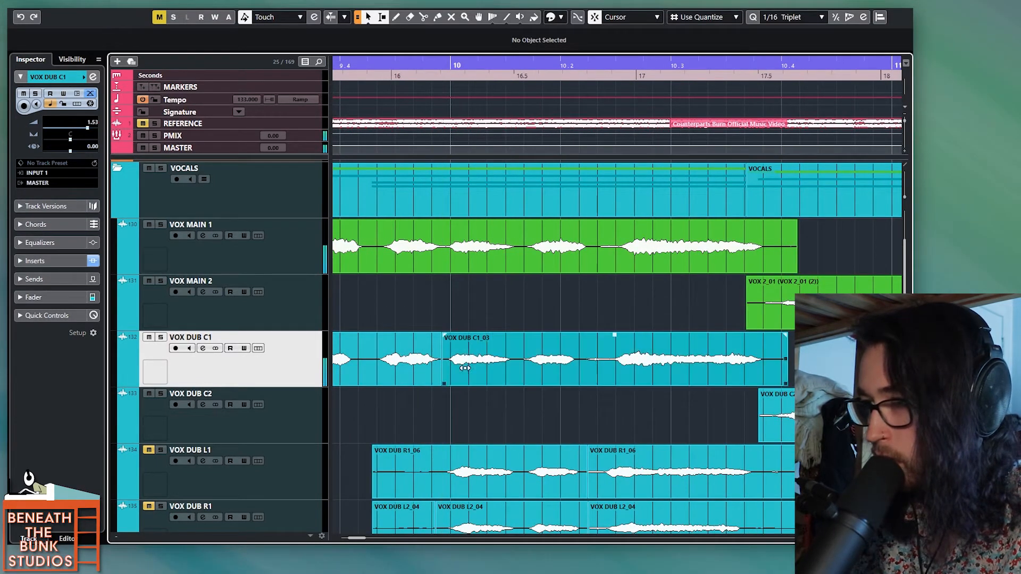
{"action": "left_click_drag", "start_coordinate": [442, 381], "coordinate": [447, 383]}
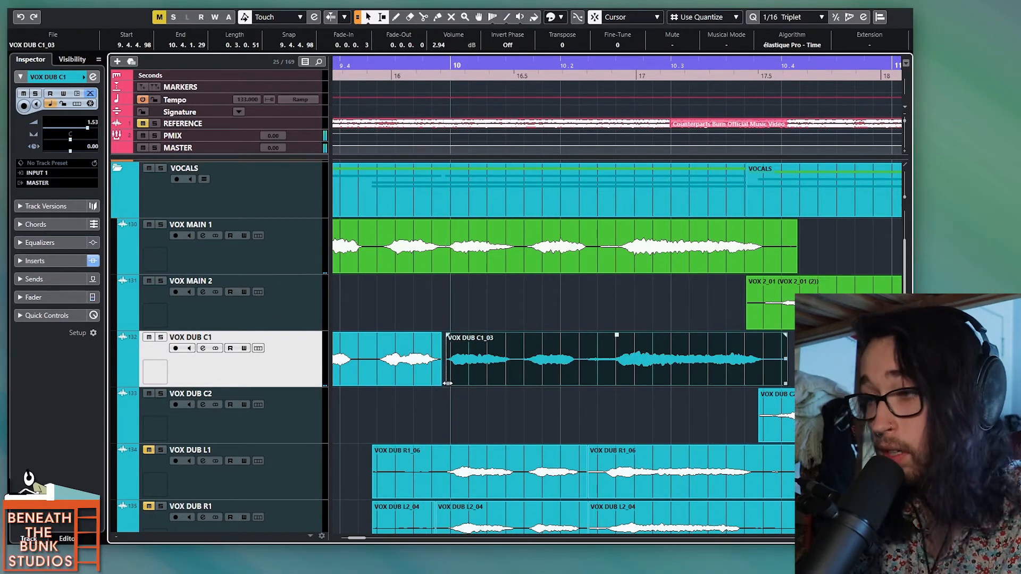
Step: Audition the edit from just after beat 9.4 with VOX DUB C1 soloed and again alongside VOX MAIN 1
{"action": "left_click", "coordinate": [355, 428]}
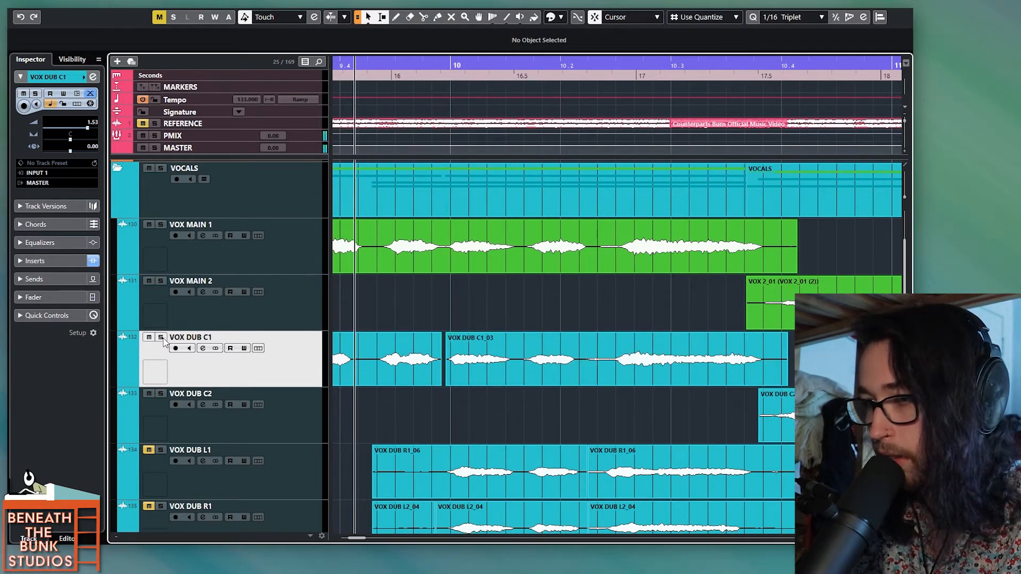
{"action": "key", "text": "space"}
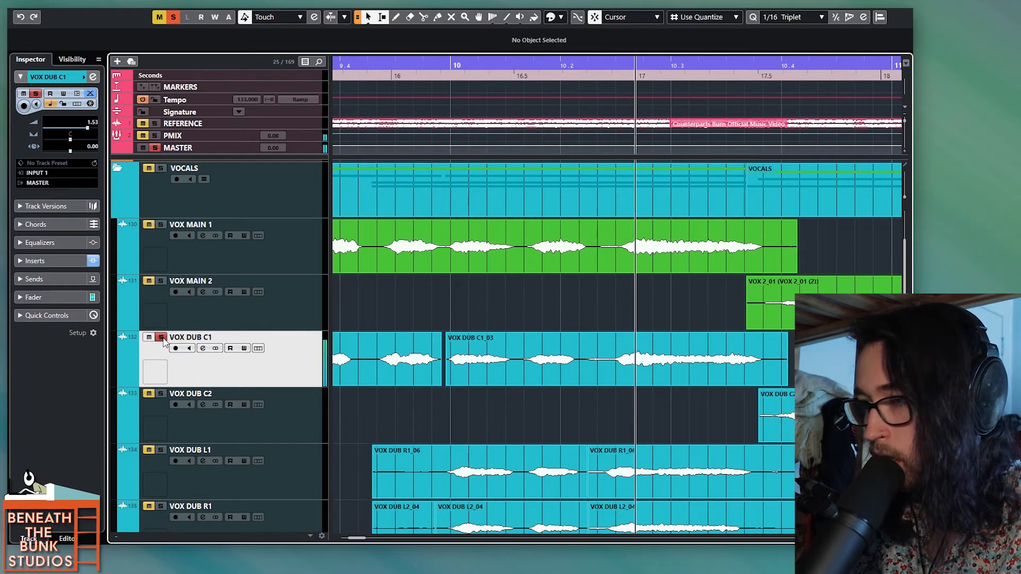
{"action": "key", "text": "space"}
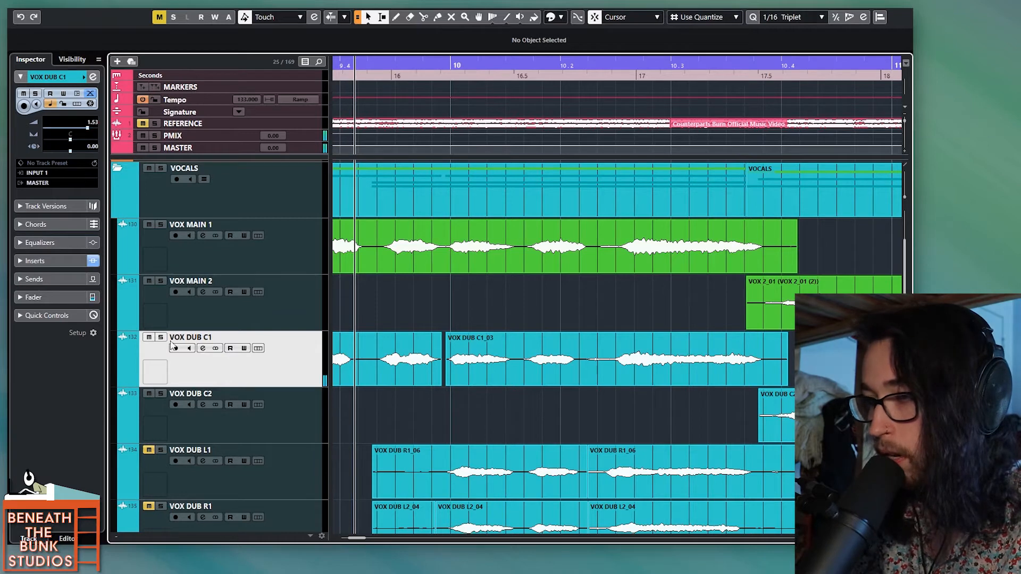
{"action": "key", "text": "space"}
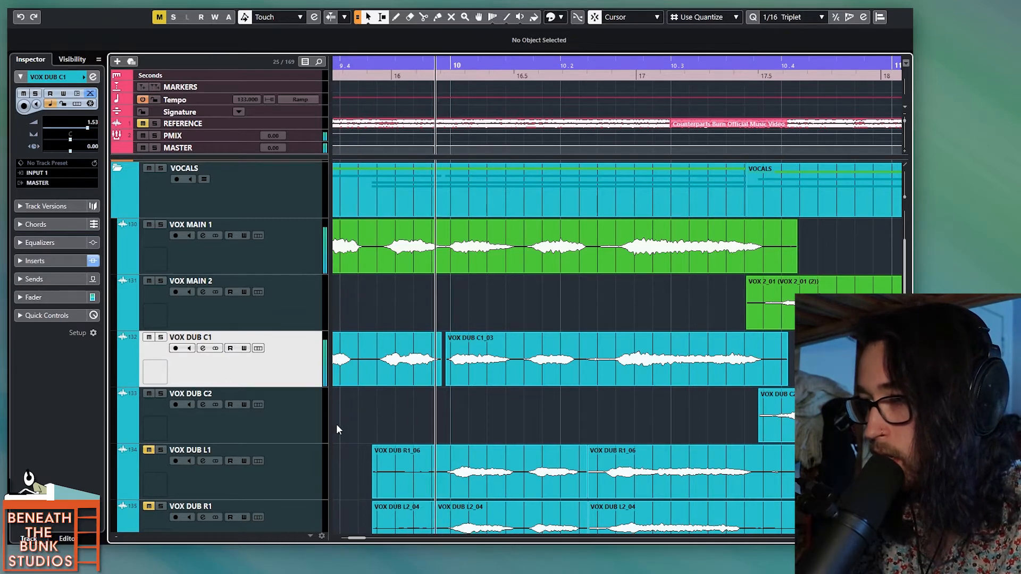
{"action": "left_click", "coordinate": [336, 424]}
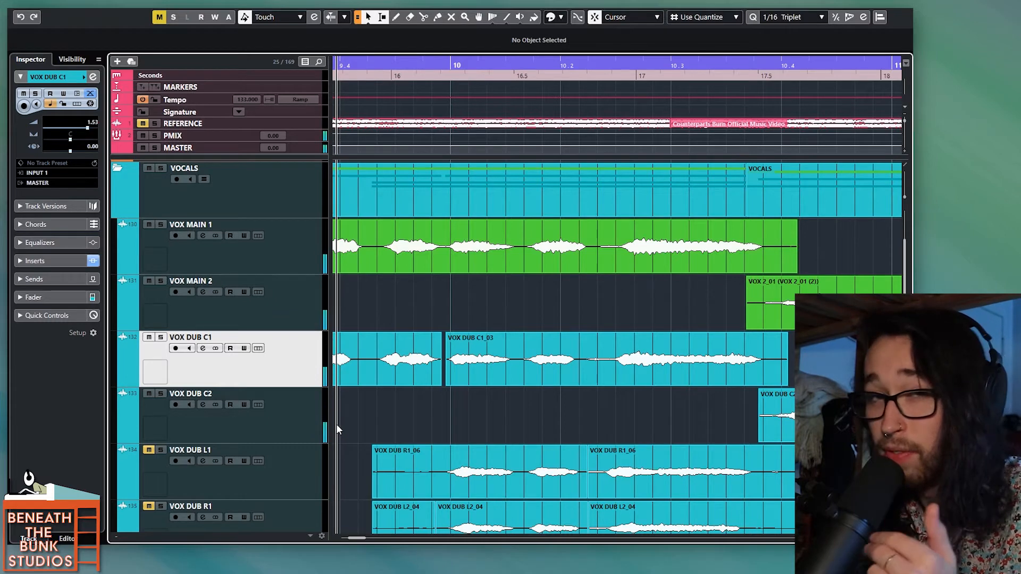
Step: Split the VOX DUB C1_03 clip about midway between bar 10 and beat 10.2 and slip the following part's audio slightly later
{"action": "left_click", "coordinate": [519, 371], "text": "alt"}
{"action": "left_click_drag", "start_coordinate": [532, 371], "coordinate": [536, 371]}
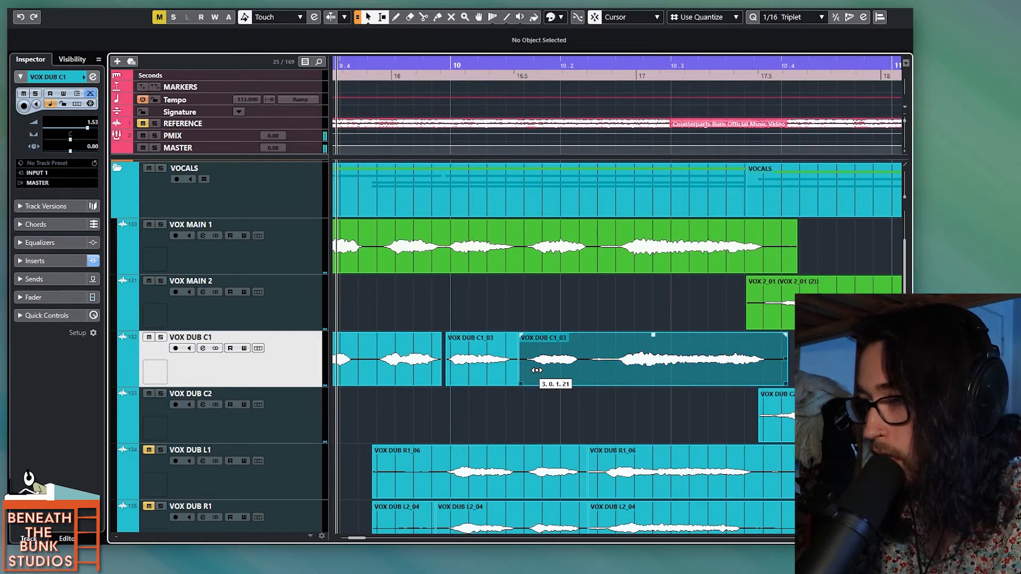
{"action": "left_click_drag", "start_coordinate": [537, 371], "coordinate": [611, 369]}
Step: Split the VOX DUB C1_03 clip shortly after beat 10.2, slip the last part's audio slightly later, and play the phrase back
{"action": "left_click", "coordinate": [590, 369], "text": "alt"}
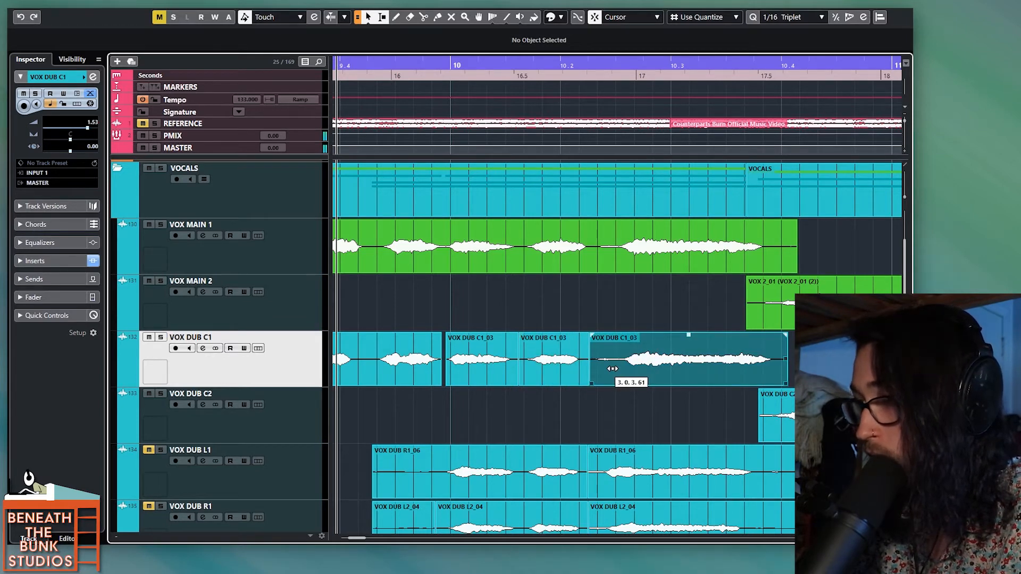
{"action": "left_click_drag", "start_coordinate": [613, 369], "coordinate": [616, 374]}
{"action": "key", "text": "space"}
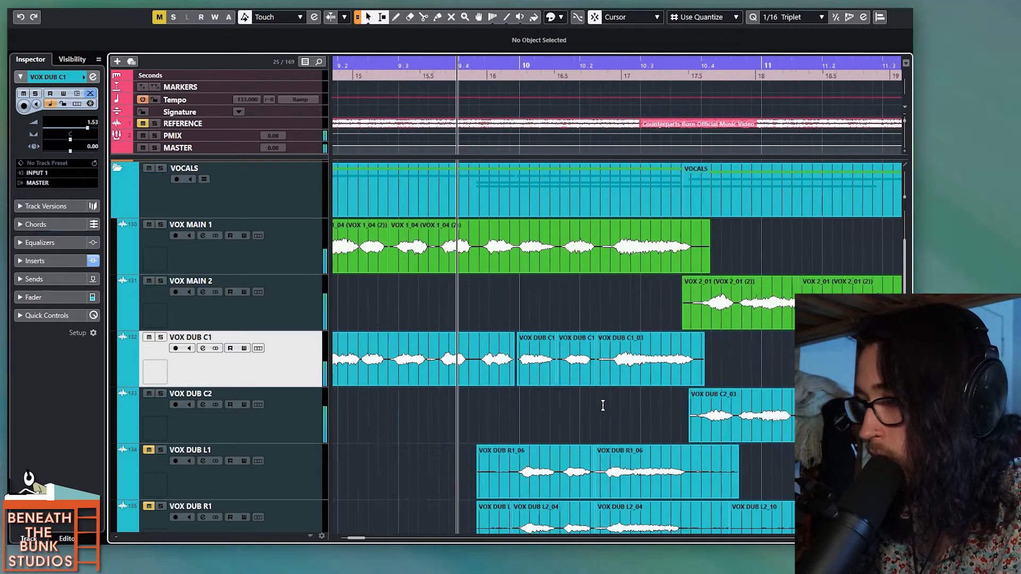
{"action": "key", "text": "space"}
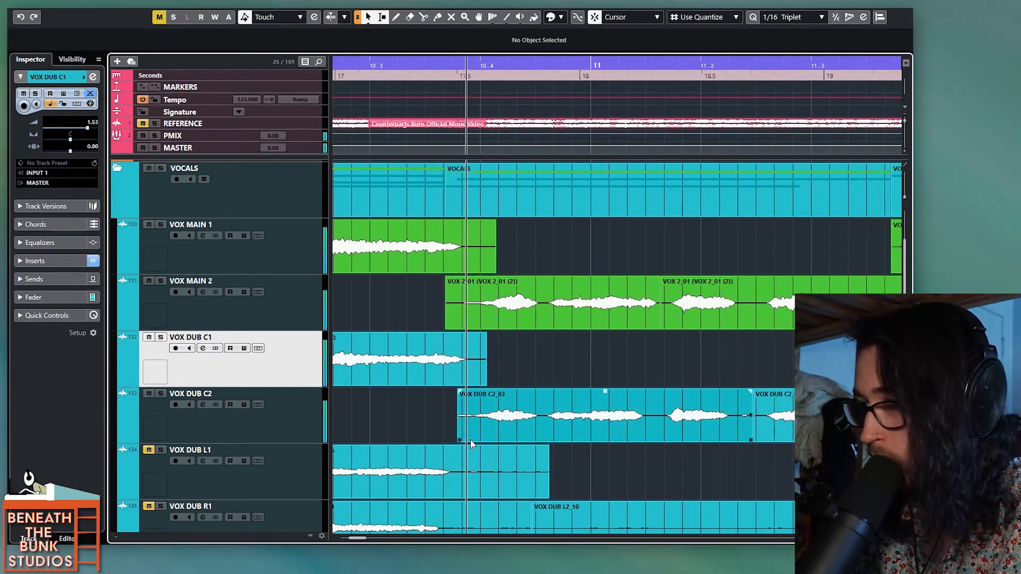
Step: Play on from about beat 10.4 into bar 12 to check the timing of VOX DUB C2_03 and VOX DUB C1_11
{"action": "scroll", "coordinate": [470, 440], "scroll_direction": "right", "scroll_amount": 1}
{"action": "key", "text": "space"}
{"action": "left_click", "coordinate": [489, 422], "text": "alt"}
{"action": "key", "text": "space"}
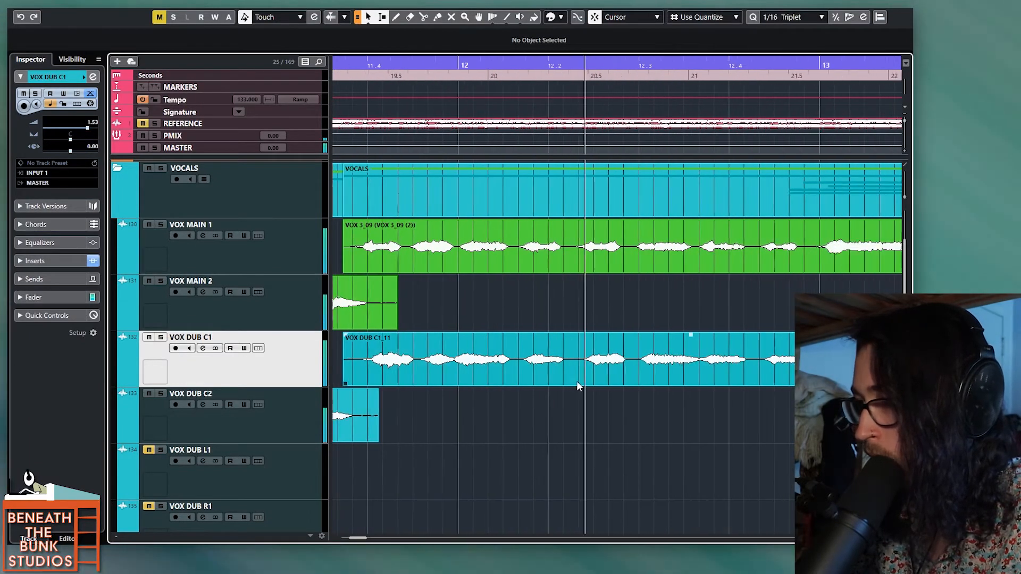
Step: Split the VOX DUB C1_11 clip around beat 11.4, bar 12 and beat 12.3, trim the second part's end, and play it back
{"action": "key", "text": "space"}
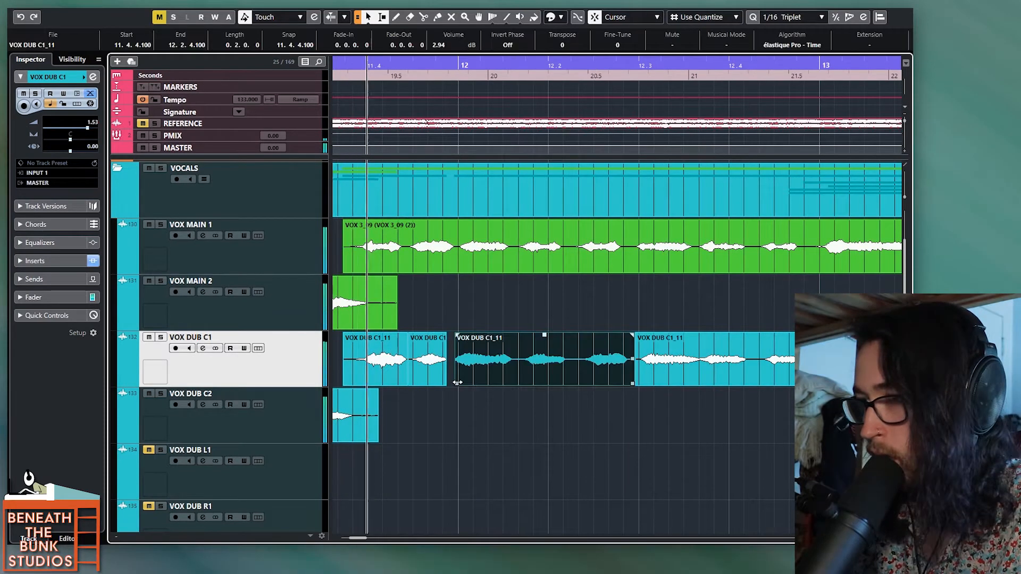
{"action": "left_click_drag", "start_coordinate": [449, 383], "coordinate": [442, 384]}
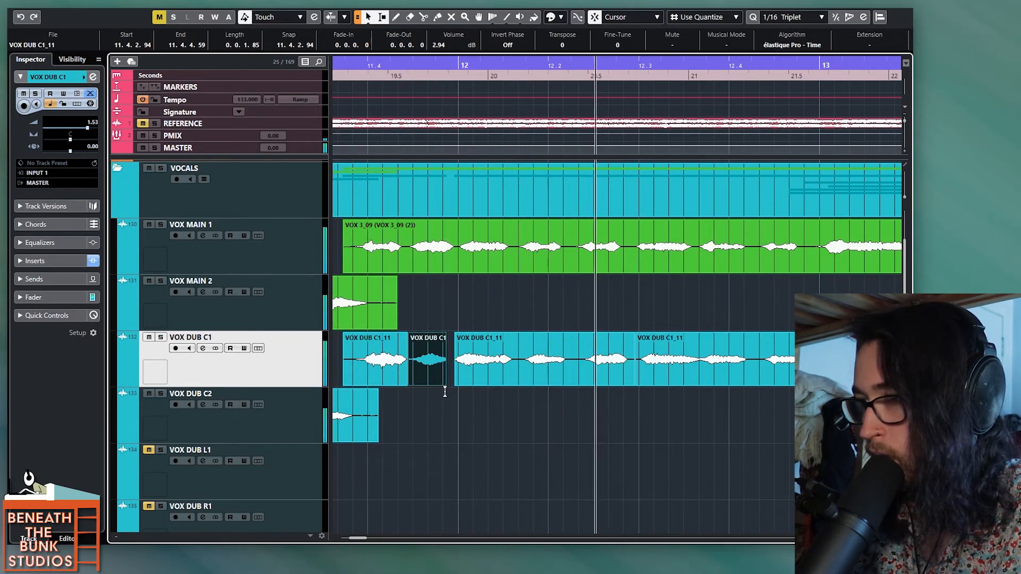
{"action": "key", "text": "space"}
Step: Split the VOX DUB C1_11 clip shortly after beat 12.2, slip the following part's audio slightly earlier, and play the phrase back
{"action": "key", "text": "space"}
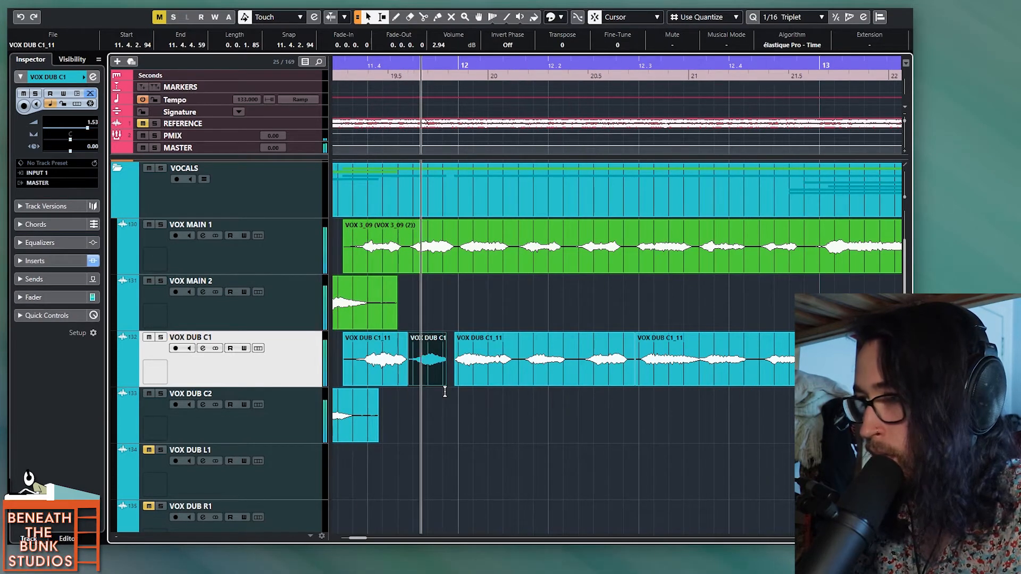
{"action": "left_click", "coordinate": [532, 367]}
{"action": "key", "text": "space"}
{"action": "left_click", "coordinate": [573, 365]}
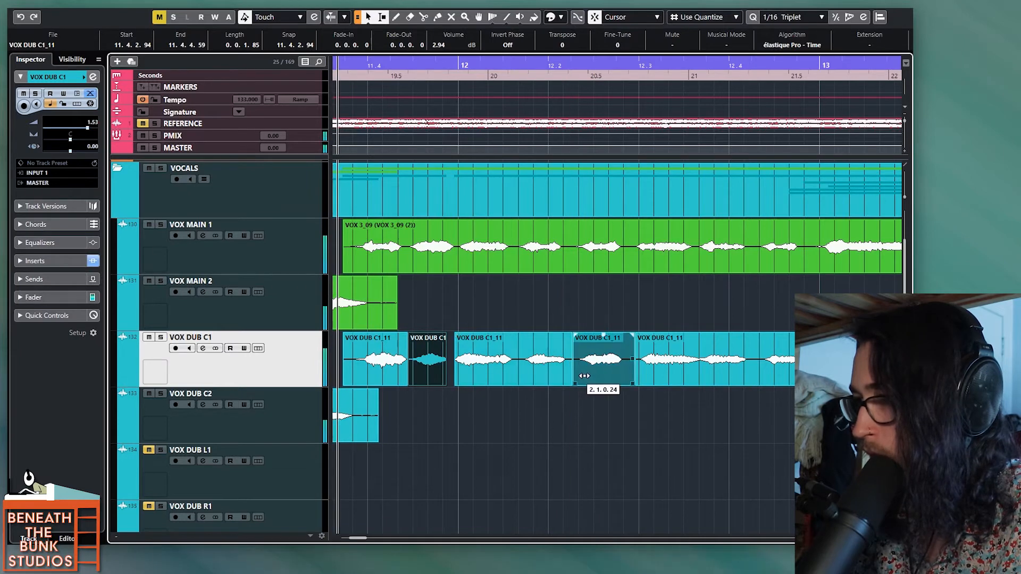
{"action": "key", "text": "space"}
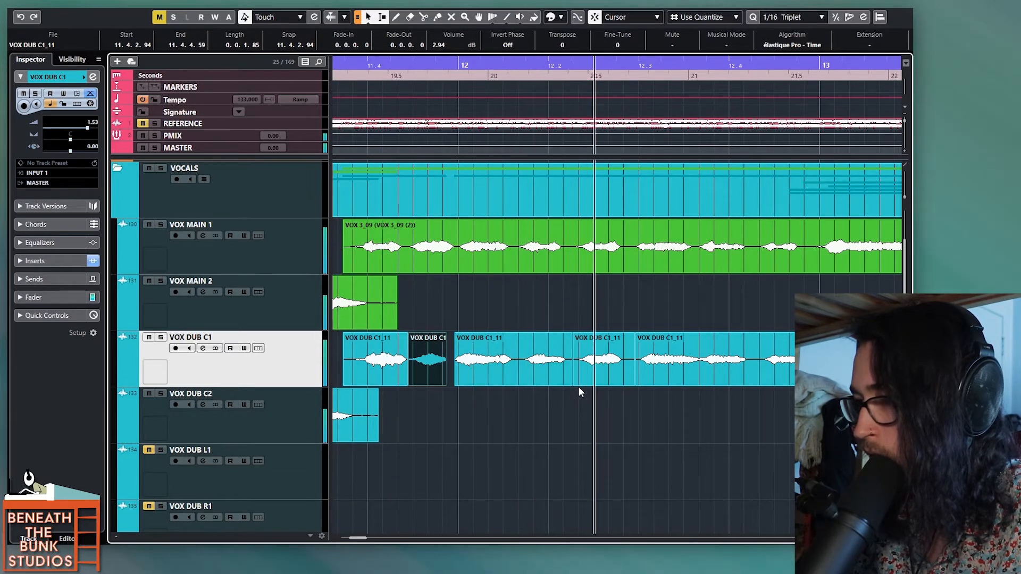
Step: Slip the VOX DUB C1_11 audio from about beat 12.3 slightly earlier, then split it shortly after beat 12.4 and slip the last part
{"action": "scroll", "coordinate": [579, 388], "scroll_direction": "right", "scroll_amount": 3}
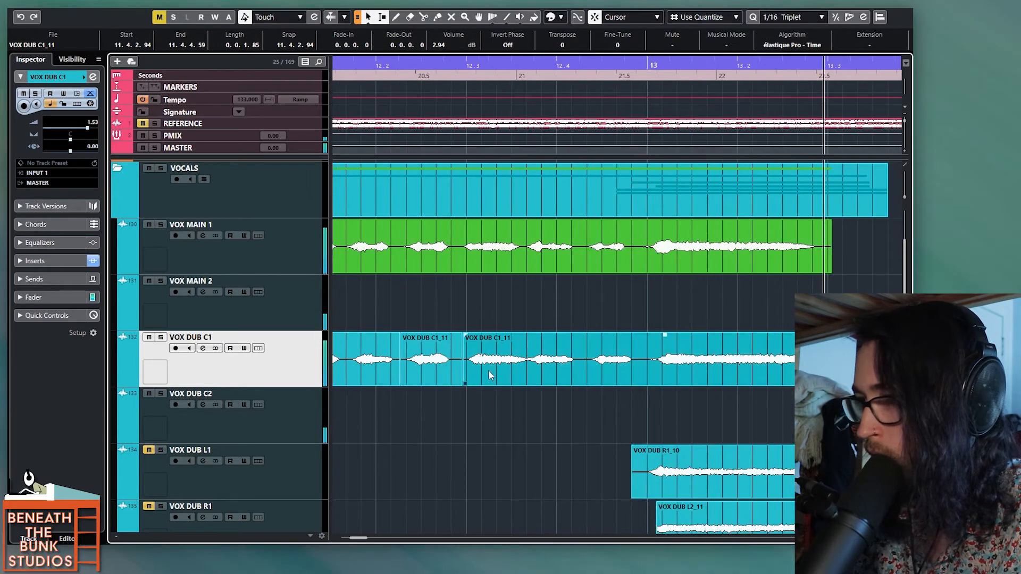
{"action": "left_click_drag", "start_coordinate": [494, 374], "coordinate": [461, 384]}
{"action": "left_click", "coordinate": [451, 415]}
{"action": "key", "text": "space"}
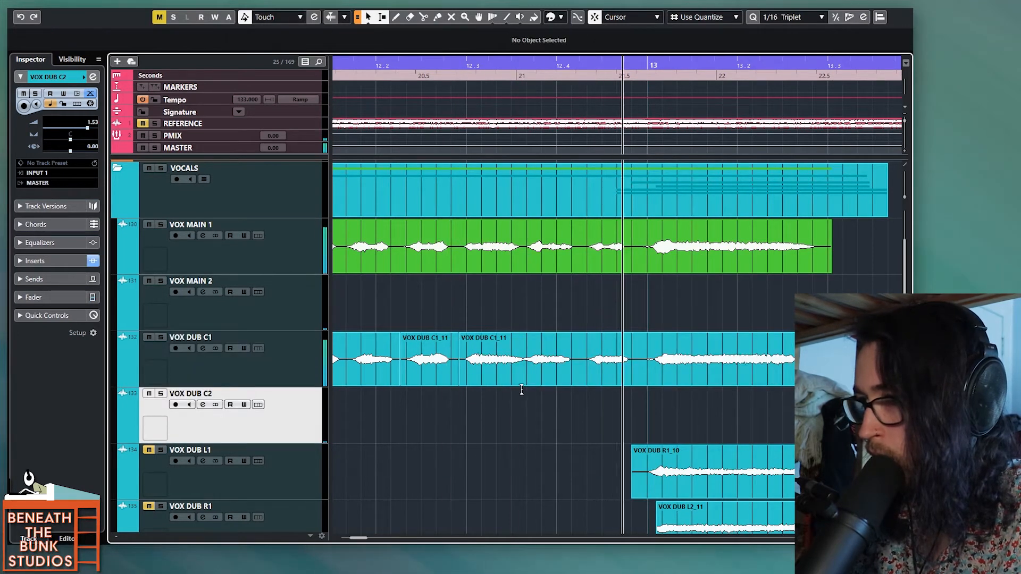
{"action": "key", "text": "space"}
{"action": "left_click", "coordinate": [581, 367], "text": "alt"}
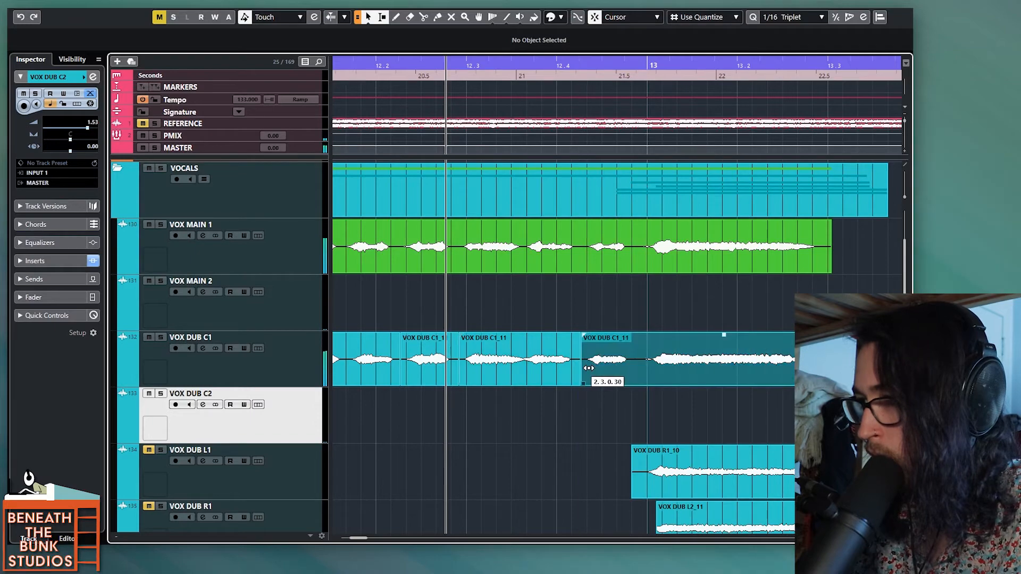
Step: Audition the VOX DUB C1_14 clips around bar 14 against VOX MAIN 1
{"action": "scroll", "coordinate": [645, 368], "scroll_direction": "down", "scroll_amount": 2}
{"action": "scroll", "coordinate": [585, 394], "scroll_direction": "right", "scroll_amount": 3}
{"action": "left_click", "coordinate": [481, 424]}
{"action": "scroll", "coordinate": [494, 424], "scroll_direction": "up", "scroll_amount": 3}
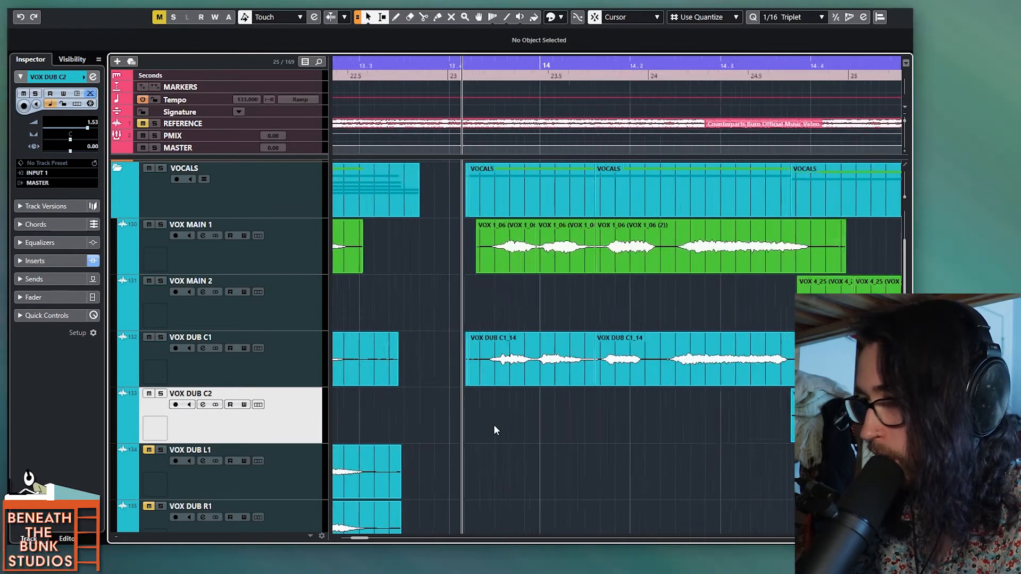
{"action": "key", "text": "space"}
{"action": "scroll", "coordinate": [499, 408], "scroll_direction": "right", "scroll_amount": 1}
{"action": "key", "text": "space"}
{"action": "scroll", "coordinate": [468, 396], "scroll_direction": "down", "scroll_amount": 1}
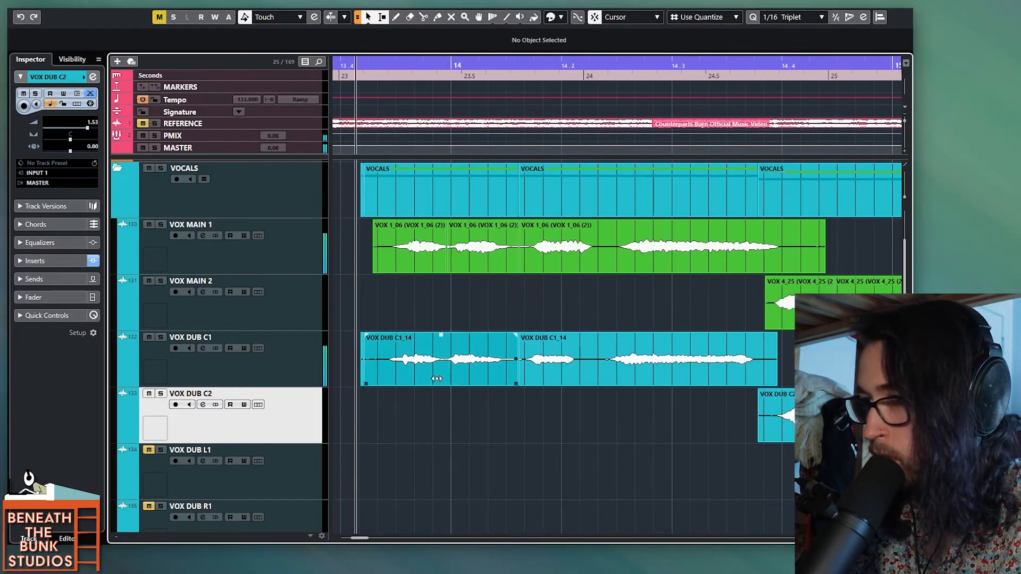
Step: Slip the audio of both VOX DUB C1_14 clips around bar 14 slightly later and play the phrase back
{"action": "key", "text": "space"}
{"action": "key", "text": "space"}
{"action": "left_click_drag", "start_coordinate": [539, 378], "coordinate": [555, 379]}
{"action": "key", "text": "space"}
{"action": "key", "text": "space"}
Step: Split the second VOX DUB C1_14 clip midway between beats 14.2 and 14.3, slip the last part's audio slightly later, and play it
{"action": "key", "text": "space"}
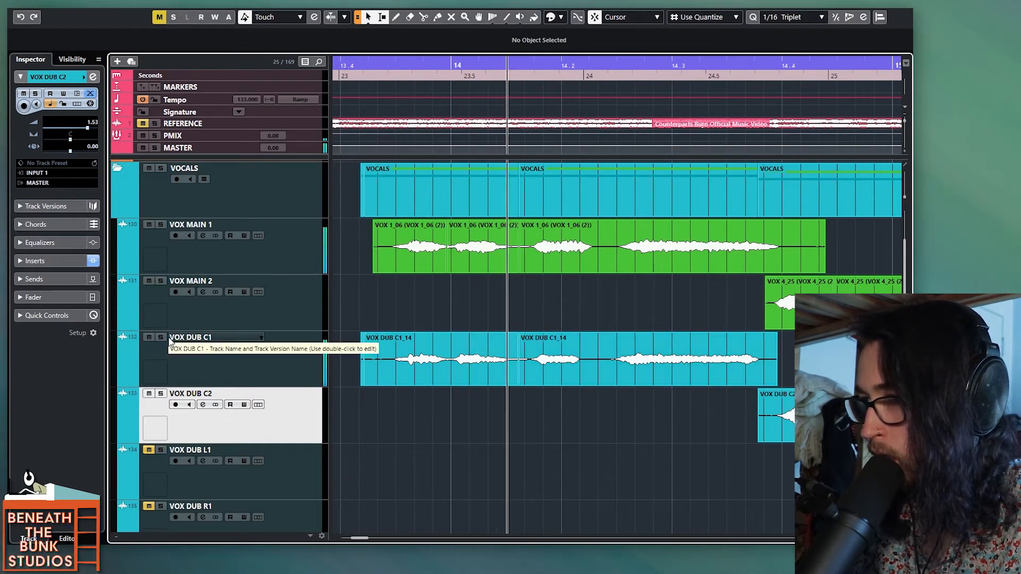
{"action": "key", "text": "space"}
{"action": "left_click", "coordinate": [610, 372], "text": "alt"}
{"action": "key", "text": "space"}
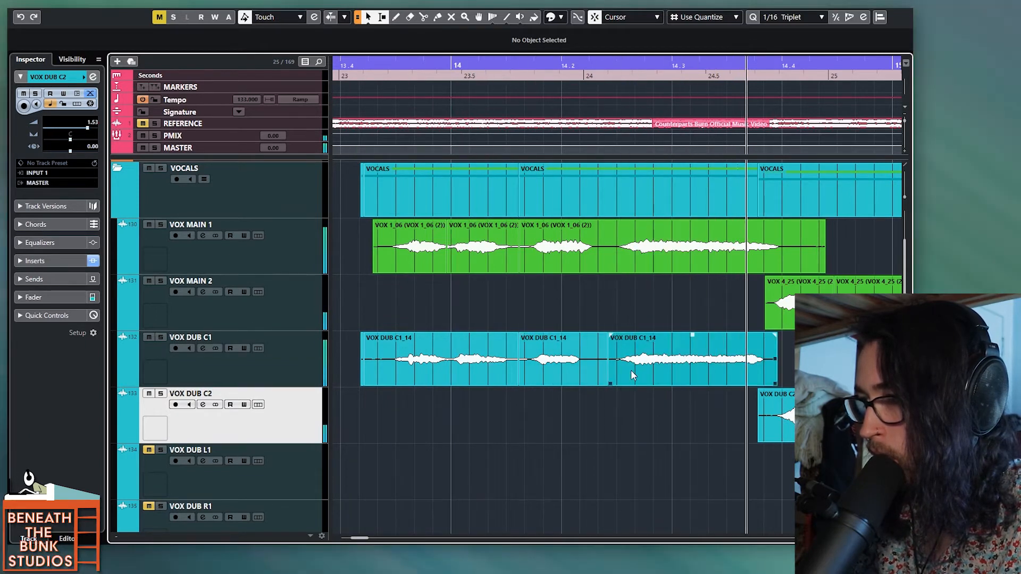
Step: Play on through bars 15 to 17 to check the VOX DUB C2 clips against VOX MAIN 2
{"action": "key", "text": "g"}
{"action": "scroll", "coordinate": [629, 371], "scroll_direction": "right", "scroll_amount": 3}
{"action": "scroll", "coordinate": [596, 387], "scroll_direction": "down", "scroll_amount": 2}
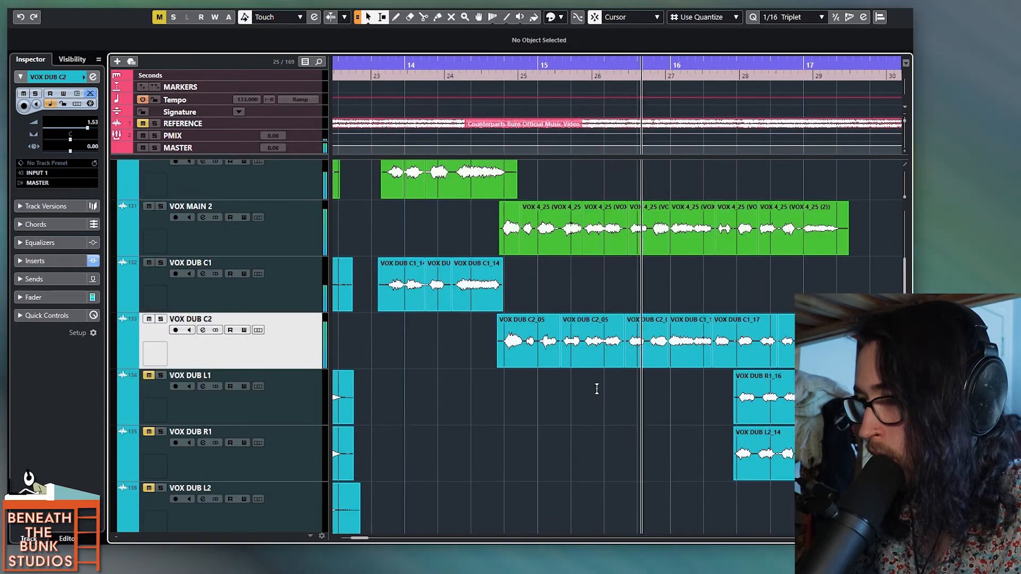
{"action": "scroll", "coordinate": [597, 389], "scroll_direction": "down", "scroll_amount": 2}
{"action": "scroll", "coordinate": [597, 389], "scroll_direction": "right", "scroll_amount": 3}
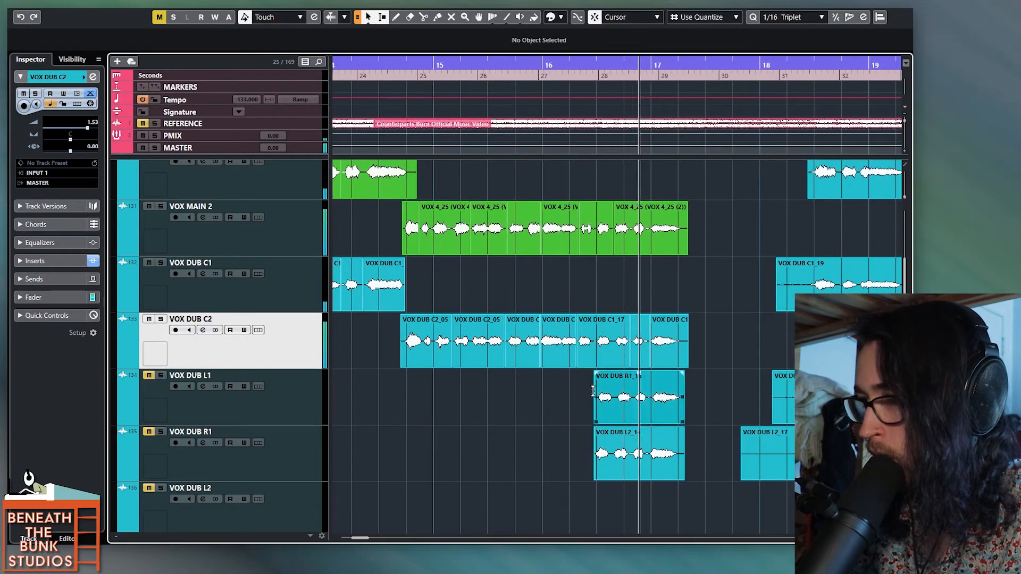
{"action": "left_click", "coordinate": [404, 404]}
Step: Split the VOX DUB C2_05 clip just before bar 15, slip the following part's audio slightly earlier, and play it back
{"action": "scroll", "coordinate": [422, 403], "scroll_direction": "up", "scroll_amount": 2}
{"action": "scroll", "coordinate": [423, 404], "scroll_direction": "up", "scroll_amount": 2}
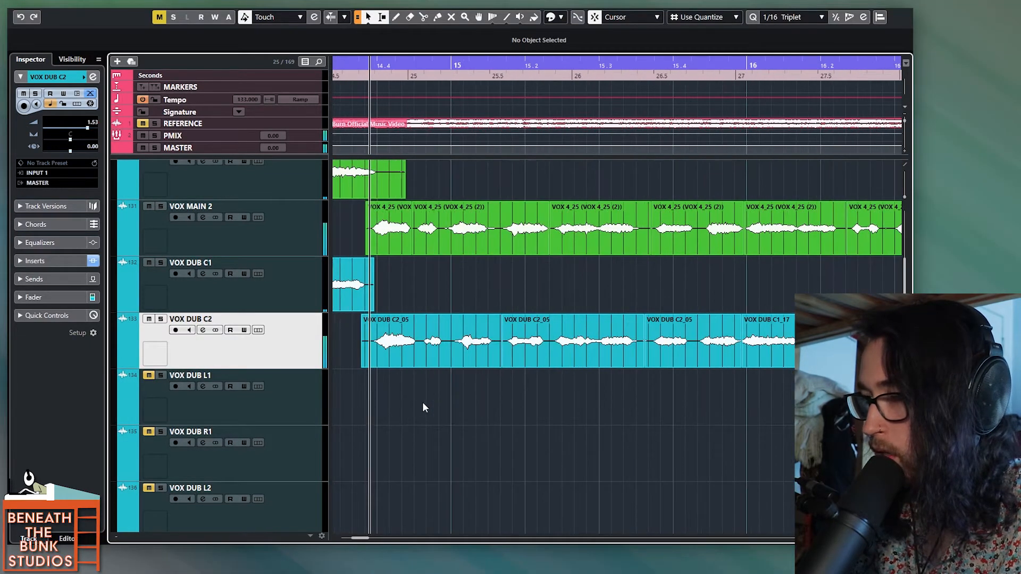
{"action": "key", "text": "space"}
{"action": "left_click", "coordinate": [447, 355], "text": "alt"}
{"action": "left_click_drag", "start_coordinate": [457, 357], "coordinate": [455, 357]}
{"action": "left_click", "coordinate": [447, 373]}
{"action": "key", "text": "space"}
Step: Split the VOX DUB C2_05 clip shortly after beat 15.4, slip the following part's audio slightly later, and play it back
{"action": "scroll", "coordinate": [495, 369], "scroll_direction": "right", "scroll_amount": 4}
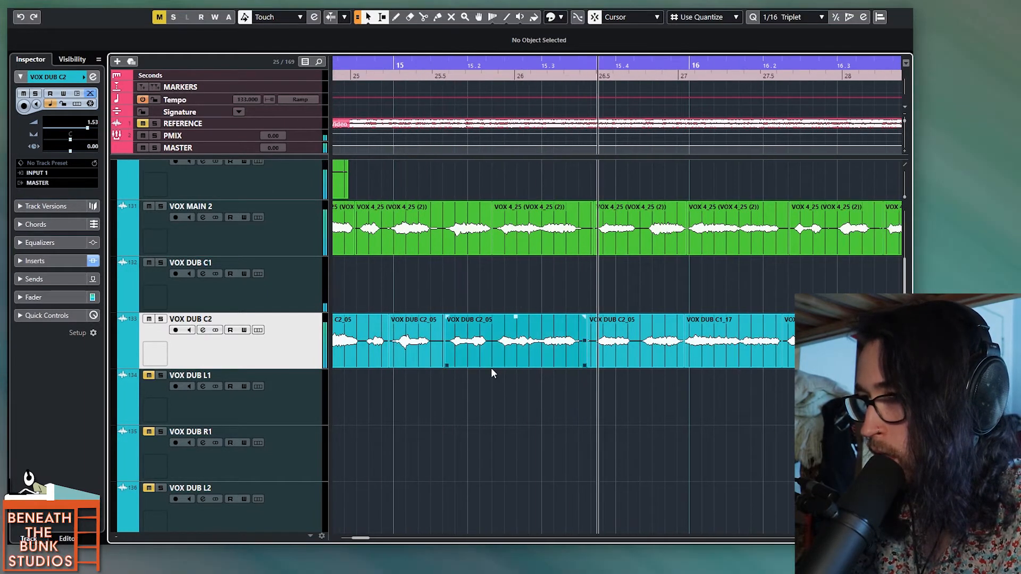
{"action": "key", "text": "space"}
{"action": "left_click", "coordinate": [466, 353], "text": "alt"}
{"action": "left_click_drag", "start_coordinate": [480, 357], "coordinate": [485, 357]}
{"action": "left_click", "coordinate": [427, 410]}
{"action": "key", "text": "space"}
Step: Play VOX DUB C2 through bar 16 alongside VOX MAIN 2, then replay from just before beat 15.4 to check the timing
{"action": "key", "text": "space"}
{"action": "left_click", "coordinate": [404, 403]}
{"action": "key", "text": "space"}
{"action": "scroll", "coordinate": [482, 379], "scroll_direction": "right", "scroll_amount": 2}
{"action": "scroll", "coordinate": [481, 379], "scroll_direction": "right", "scroll_amount": 1}
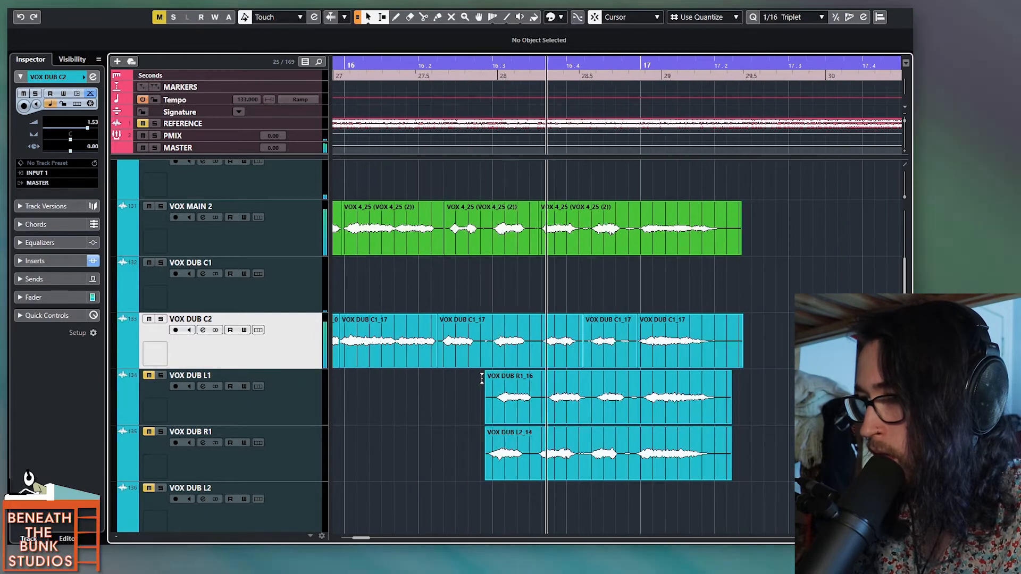
{"action": "key", "text": "space"}
{"action": "scroll", "coordinate": [445, 380], "scroll_direction": "down", "scroll_amount": 1}
{"action": "key", "text": "space"}
{"action": "scroll", "coordinate": [442, 381], "scroll_direction": "left", "scroll_amount": 2}
{"action": "scroll", "coordinate": [444, 384], "scroll_direction": "up", "scroll_amount": 1}
{"action": "key", "text": "space"}
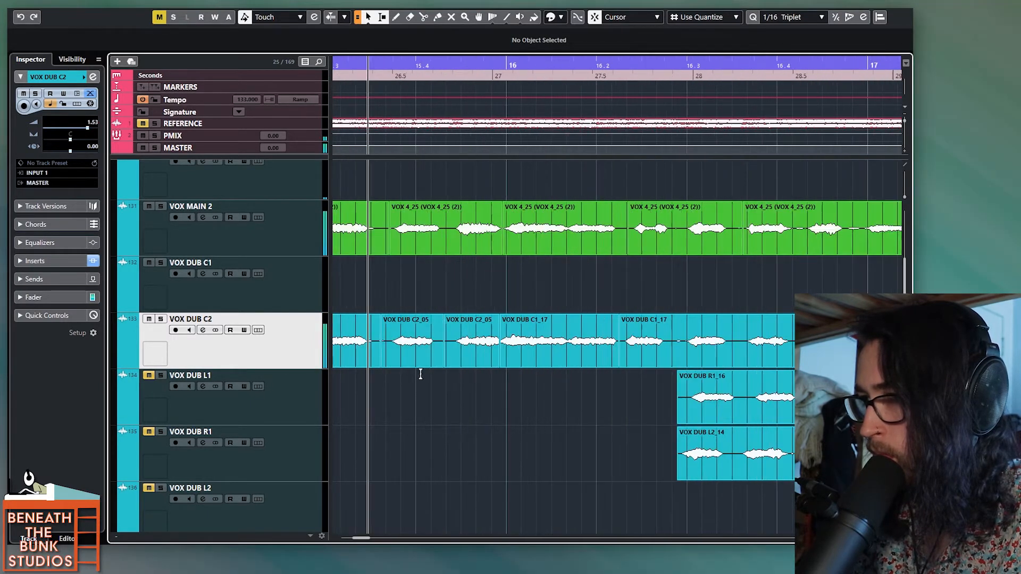
Step: Split VOX MAIN 2 shortly after beat 15.4, slip that part and the VOX DUB C2_05 part below into line, and play past bar 17
{"action": "key", "text": "space"}
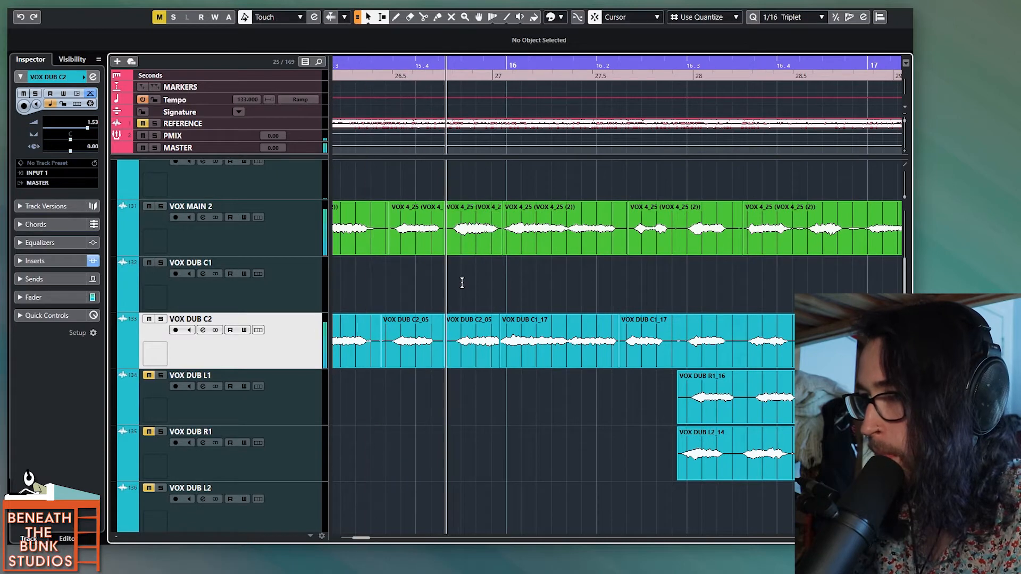
{"action": "key", "text": "space"}
{"action": "left_click", "coordinate": [462, 358]}
{"action": "key", "text": "space"}
{"action": "scroll", "coordinate": [459, 365], "scroll_direction": "down", "scroll_amount": 4}
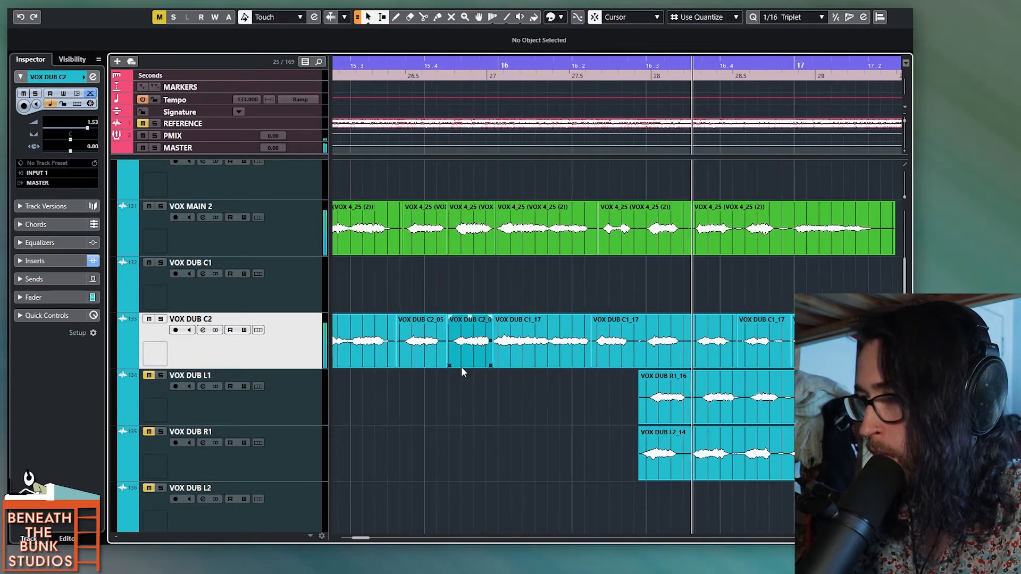
{"action": "scroll", "coordinate": [523, 371], "scroll_direction": "down", "scroll_amount": 3}
{"action": "scroll", "coordinate": [522, 371], "scroll_direction": "left", "scroll_amount": 2}
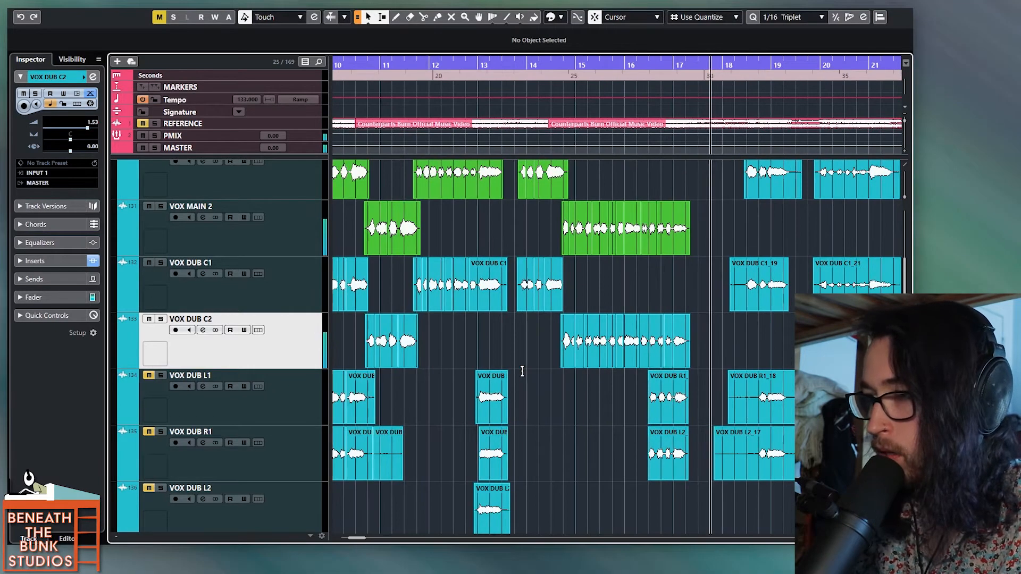
{"action": "key", "text": "space"}
Step: Trim the excess at the outer ends of the aligned VOX DUB C1 and VOX DUB C2 phrases from bar 9 onwards
{"action": "scroll", "coordinate": [523, 372], "scroll_direction": "down", "scroll_amount": 1}
{"action": "scroll", "coordinate": [522, 372], "scroll_direction": "left", "scroll_amount": 3}
{"action": "scroll", "coordinate": [508, 336], "scroll_direction": "right", "scroll_amount": 3}
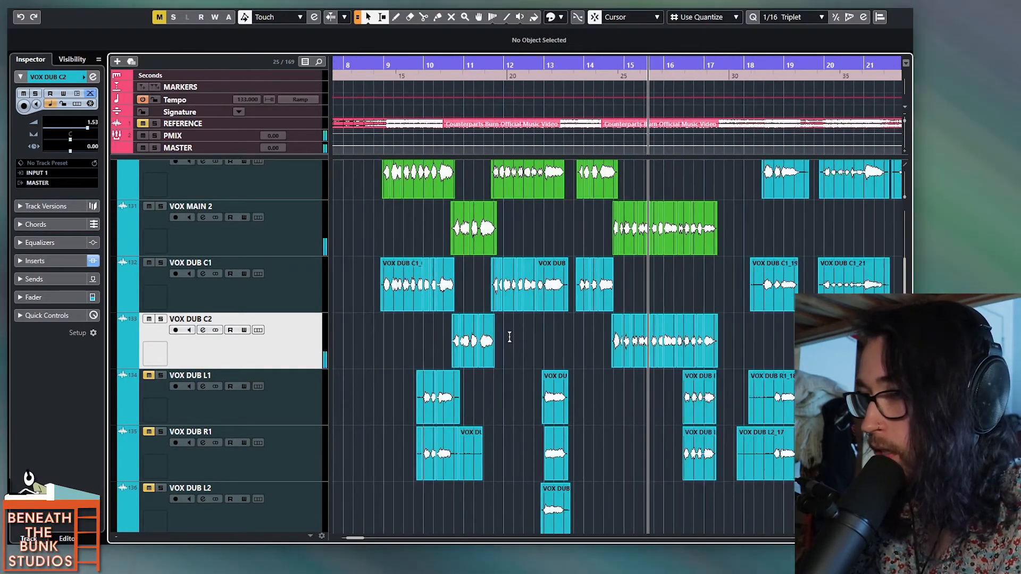
{"action": "scroll", "coordinate": [406, 338], "scroll_direction": "up", "scroll_amount": 4}
{"action": "scroll", "coordinate": [405, 337], "scroll_direction": "left", "scroll_amount": 2}
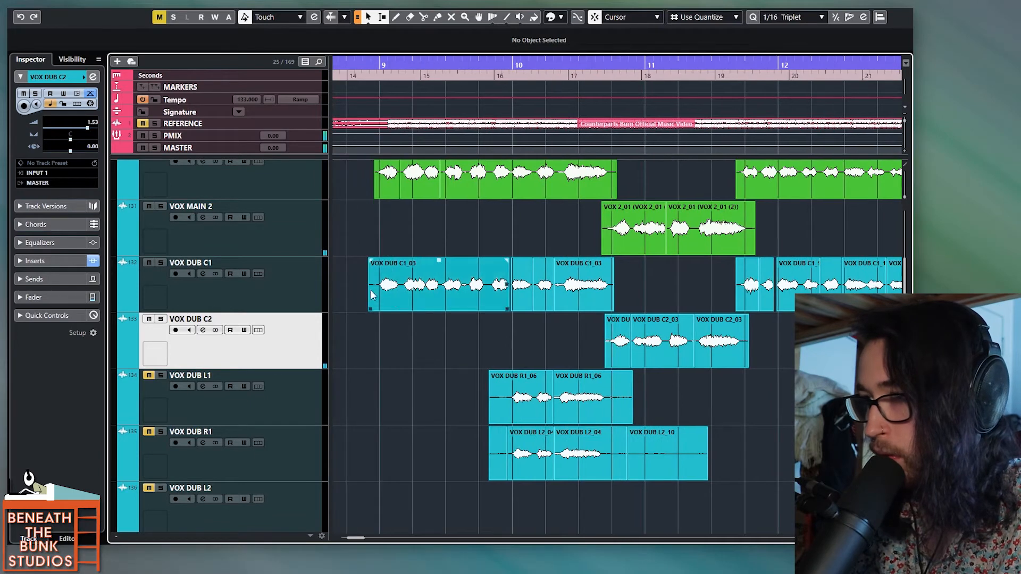
{"action": "left_click", "coordinate": [359, 284]}
{"action": "left_click_drag", "start_coordinate": [622, 280], "coordinate": [614, 297]}
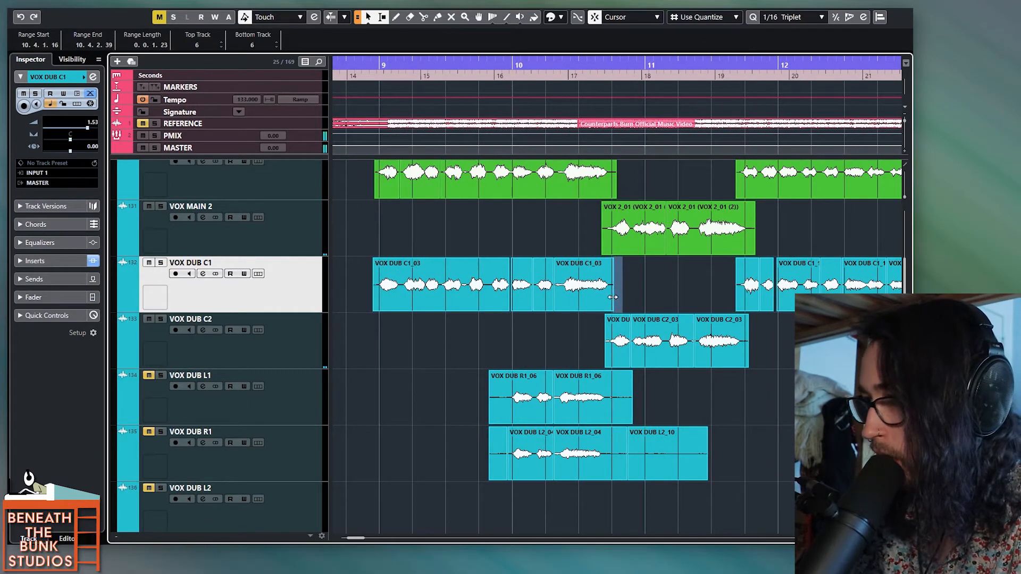
{"action": "left_click", "coordinate": [597, 335]}
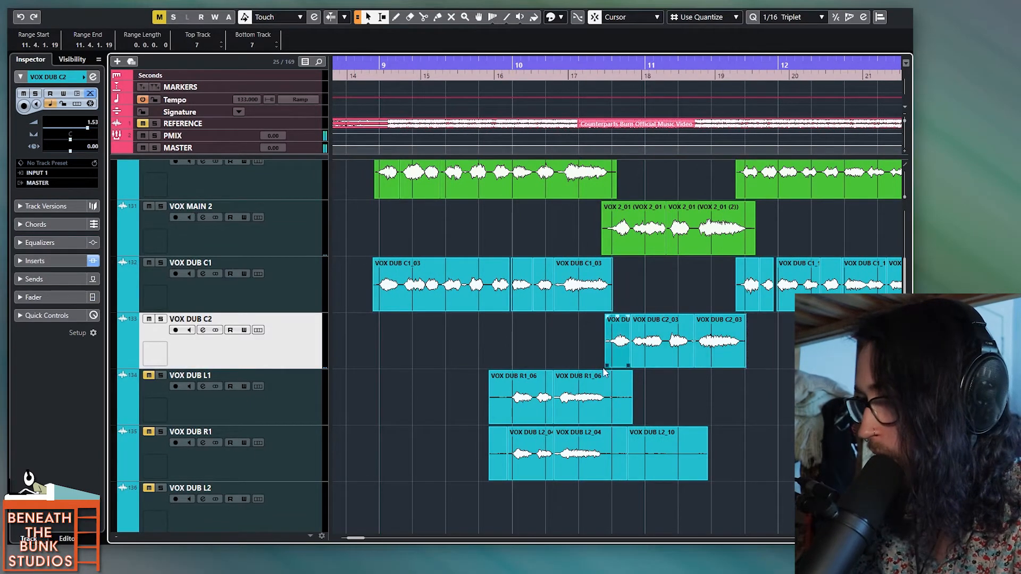
{"action": "scroll", "coordinate": [607, 355], "scroll_direction": "right", "scroll_amount": 10}
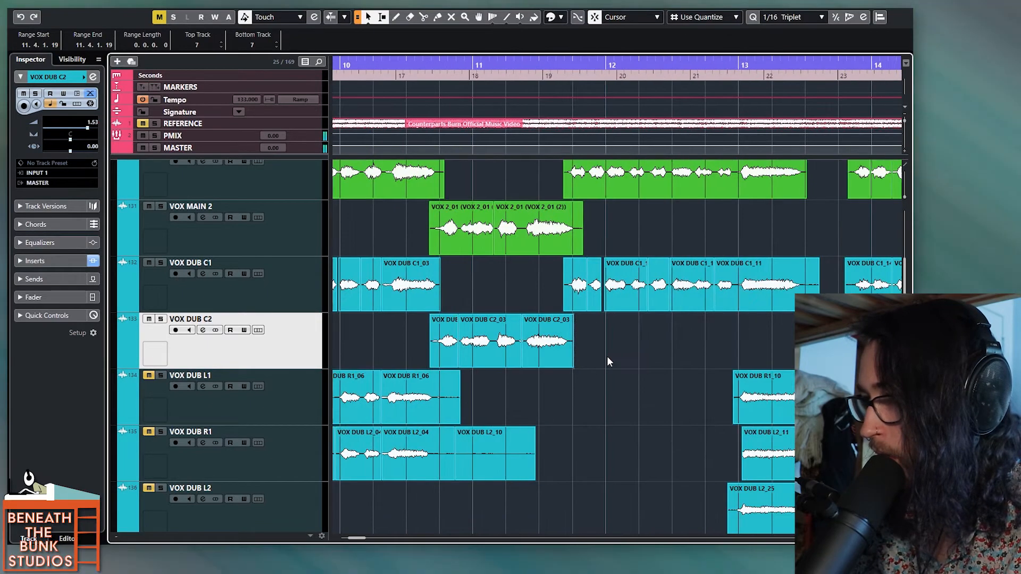
{"action": "scroll", "coordinate": [608, 357], "scroll_direction": "right", "scroll_amount": 6}
{"action": "scroll", "coordinate": [724, 314], "scroll_direction": "down", "scroll_amount": 5}
Step: Select all aligned VOX DUB C1 and VOX DUB C2 clips from about bar 9 to bar 17 and colour them green
{"action": "left_click_drag", "start_coordinate": [806, 349], "coordinate": [468, 296]}
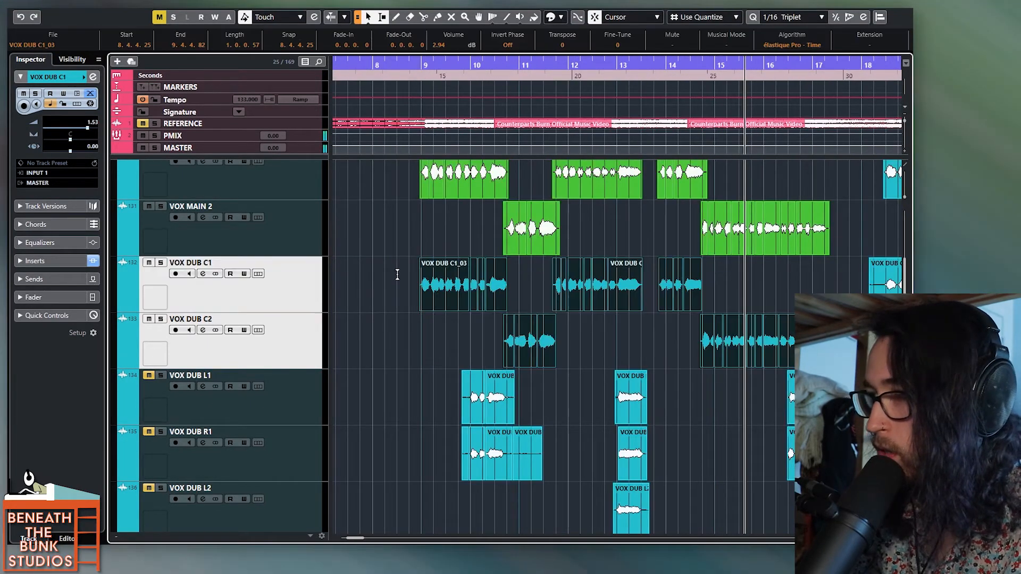
{"action": "left_click", "coordinate": [552, 17]}
{"action": "left_click", "coordinate": [627, 50]}
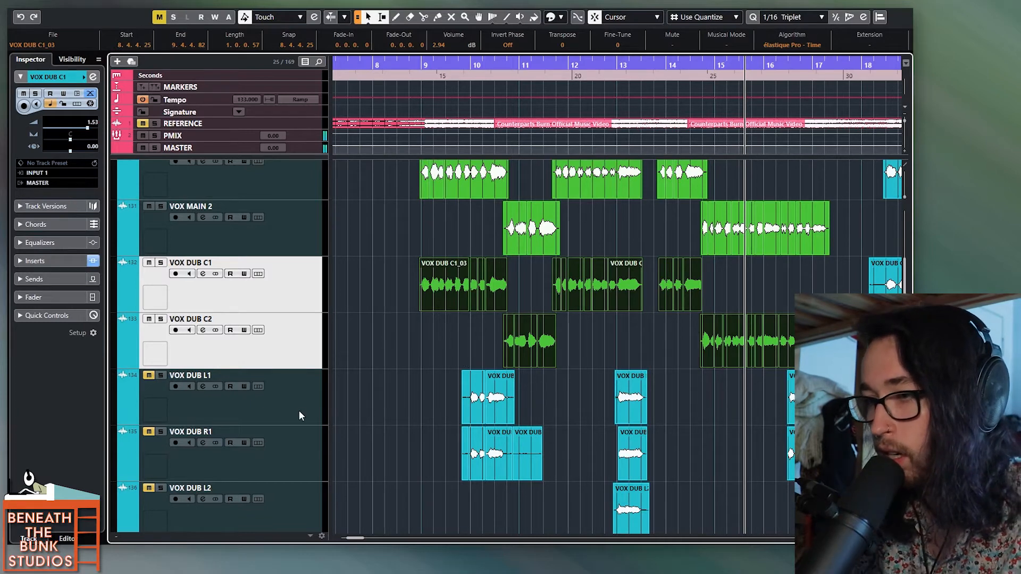
Step: Unmute VOX DUB L1 and VOX DUB R1 and reset the volume of both tracks to 0.00
{"action": "left_click", "coordinate": [314, 419]}
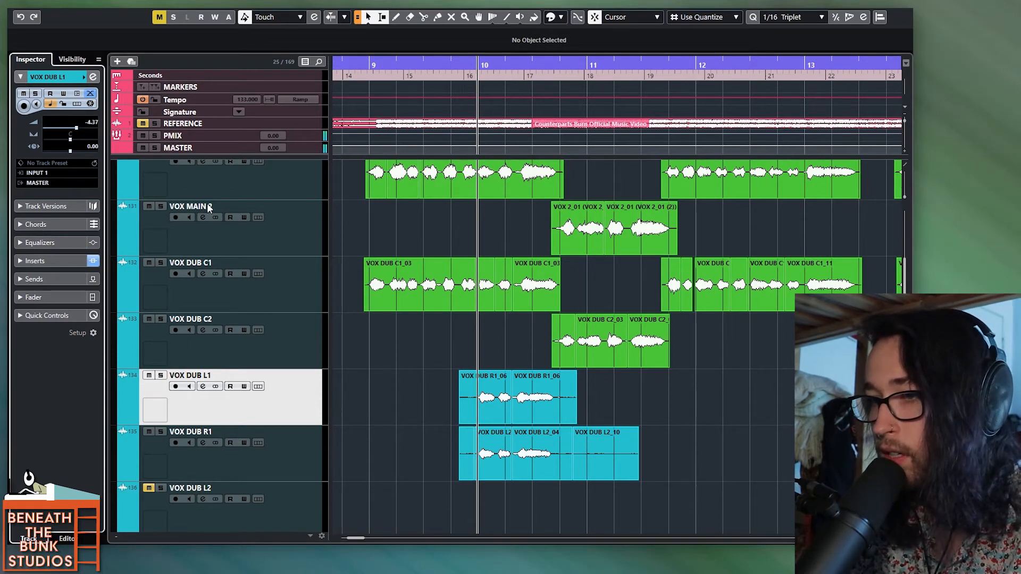
{"action": "left_click", "coordinate": [307, 454]}
{"action": "left_click", "coordinate": [95, 140], "text": "ctrl"}
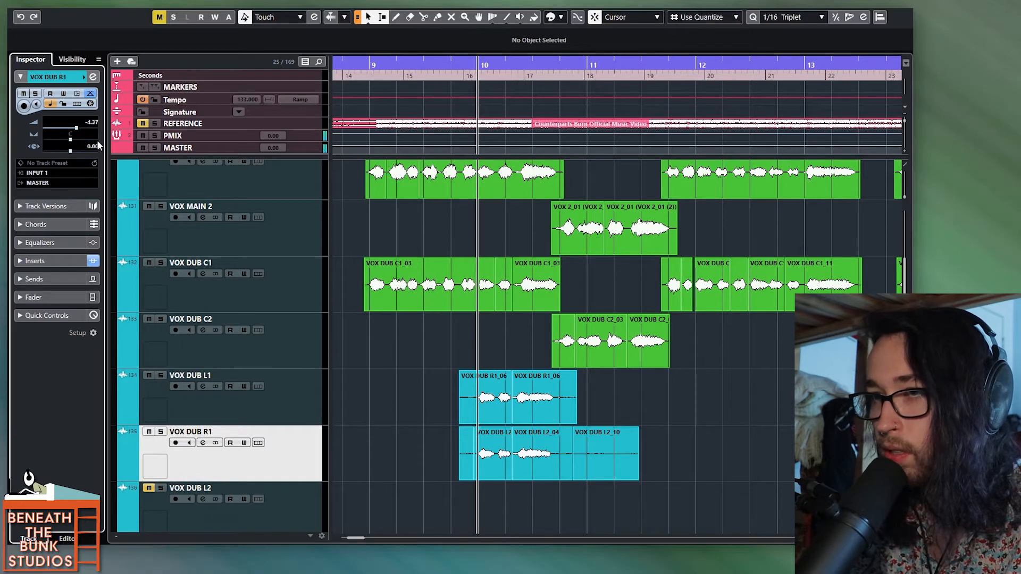
{"action": "left_click", "coordinate": [299, 366]}
{"action": "left_click", "coordinate": [295, 402]}
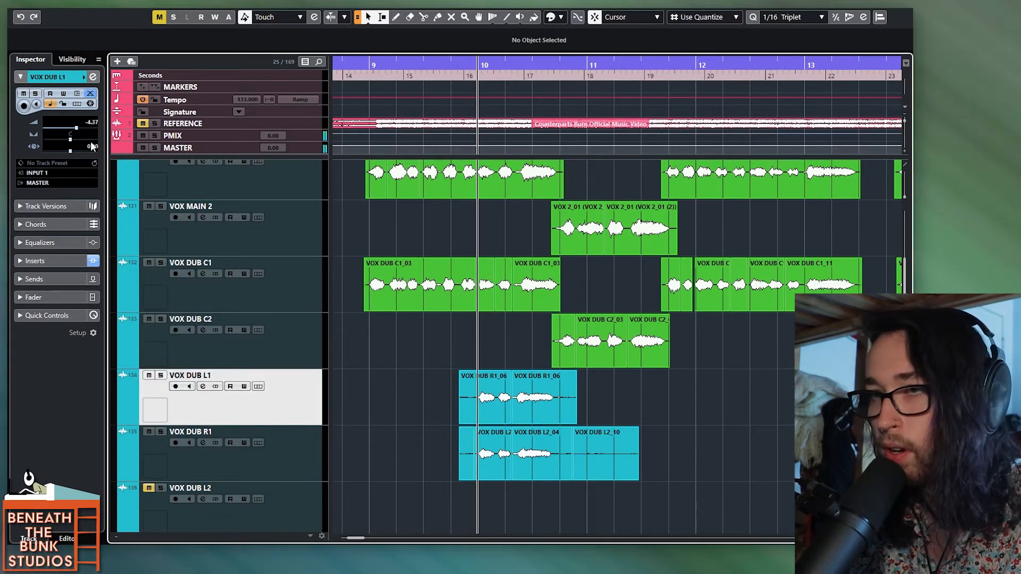
{"action": "left_click", "coordinate": [75, 133], "text": "ctrl"}
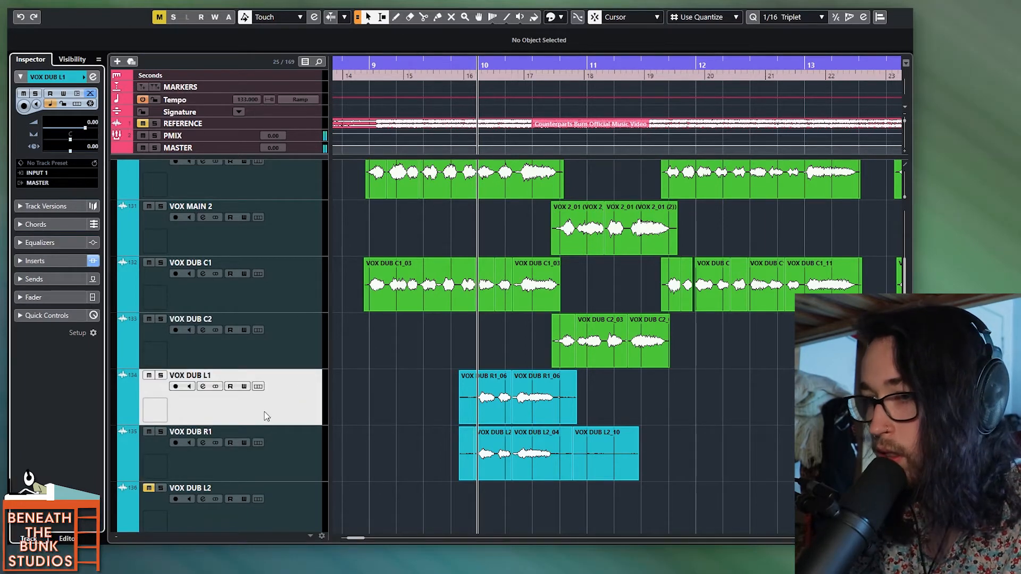
{"action": "key", "text": "Down"}
{"action": "left_click", "coordinate": [76, 132], "text": "ctrl"}
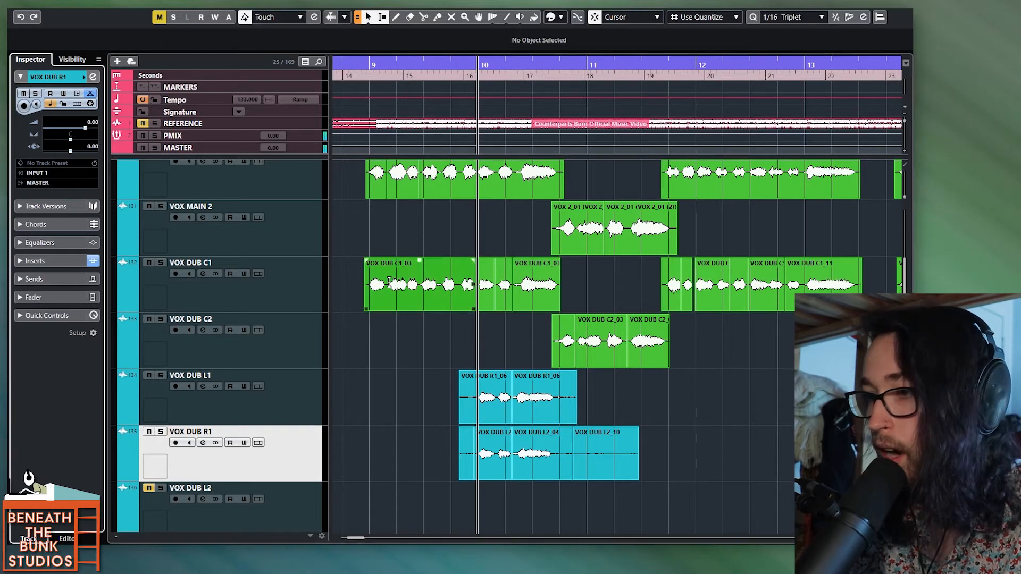
Step: Play the VOX DUB L1 and R1 clips from just before bar 10, then mute VOX DUB R1 and replay the passage
{"action": "left_click", "coordinate": [463, 360]}
{"action": "key", "text": "space"}
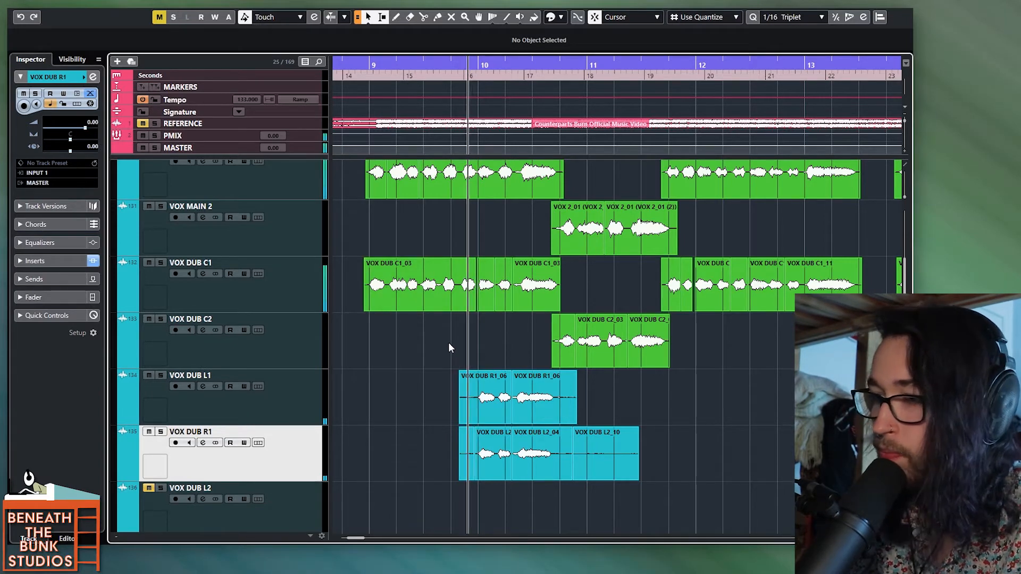
{"action": "key", "text": "space"}
{"action": "key", "text": "h"}
{"action": "key", "text": "space"}
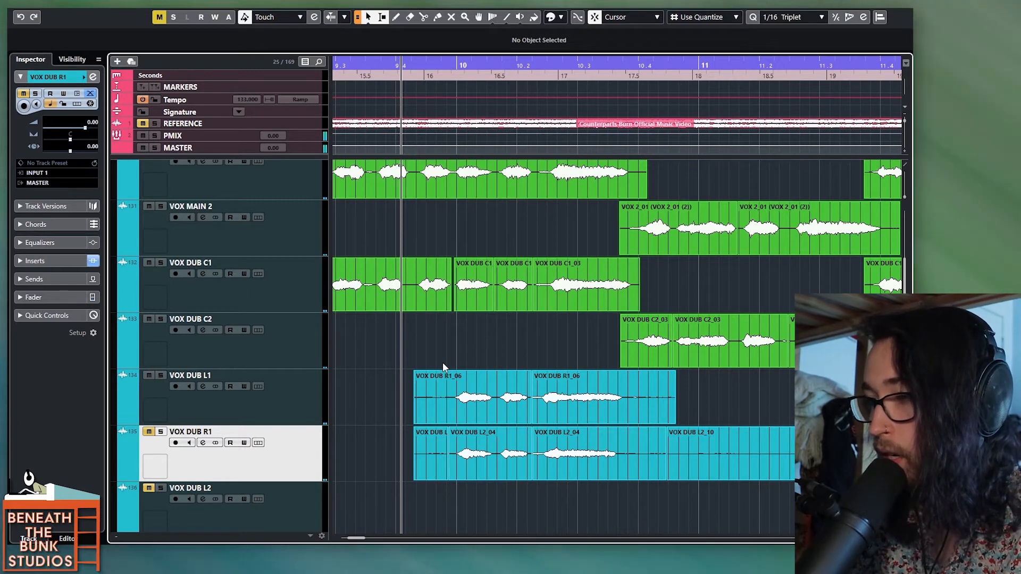
Step: Compare the VOX DUB L1 and VOX DUB R1 clips around bar 10 with the matching VOX DUB C1 and VOX MAIN 1 phrase
{"action": "key", "text": "g"}
{"action": "key", "text": "g"}
{"action": "left_click", "coordinate": [508, 301]}
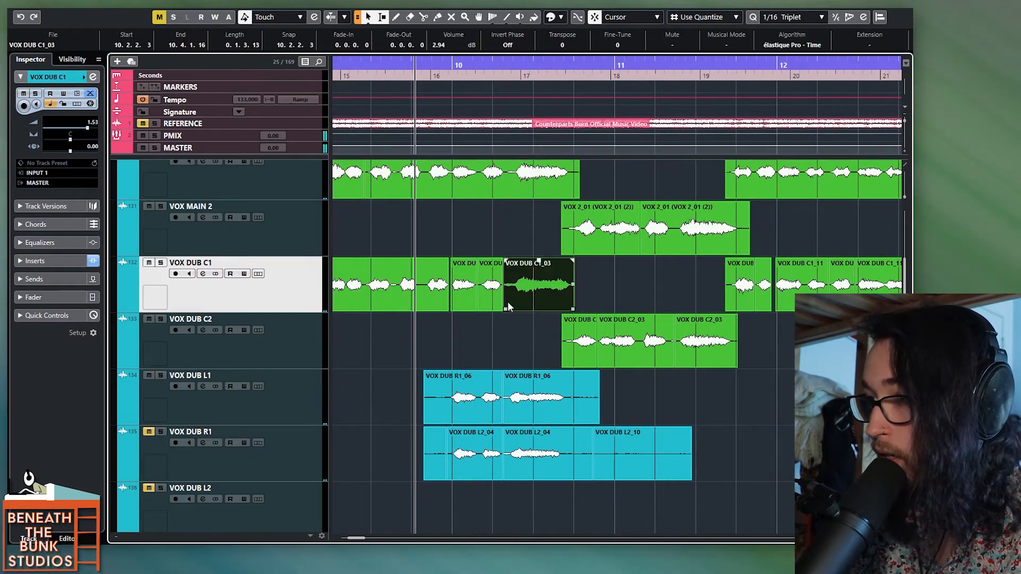
{"action": "left_click", "coordinate": [515, 183]}
{"action": "left_click_drag", "start_coordinate": [399, 413], "coordinate": [719, 463]}
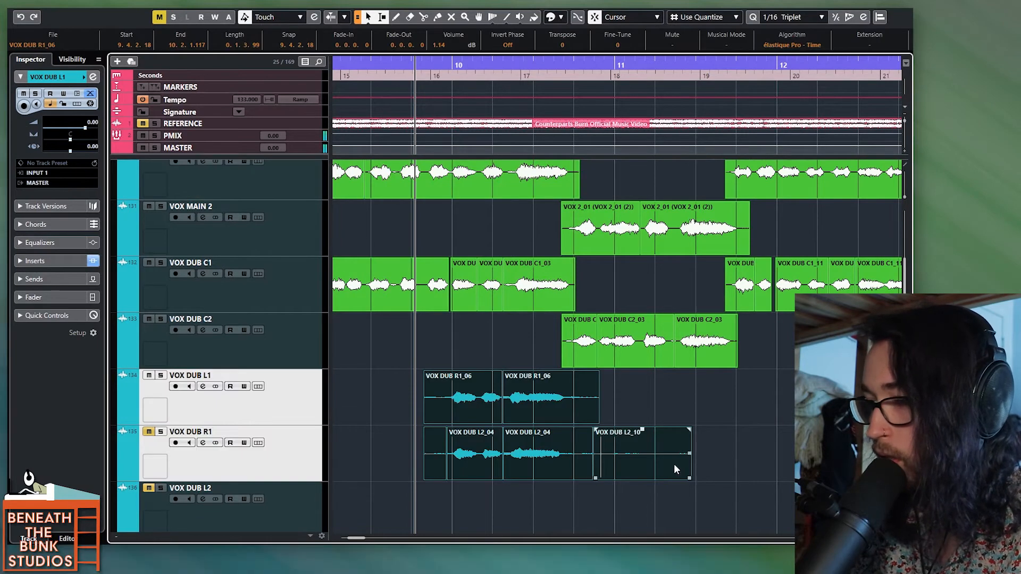
{"action": "left_click", "coordinate": [522, 458]}
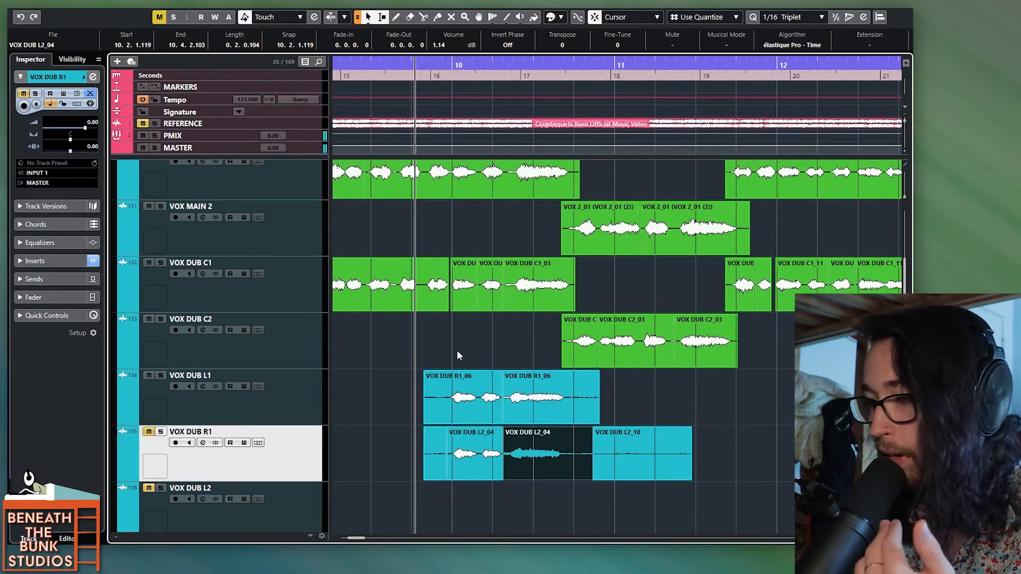
{"action": "left_click_drag", "start_coordinate": [400, 404], "coordinate": [629, 404]}
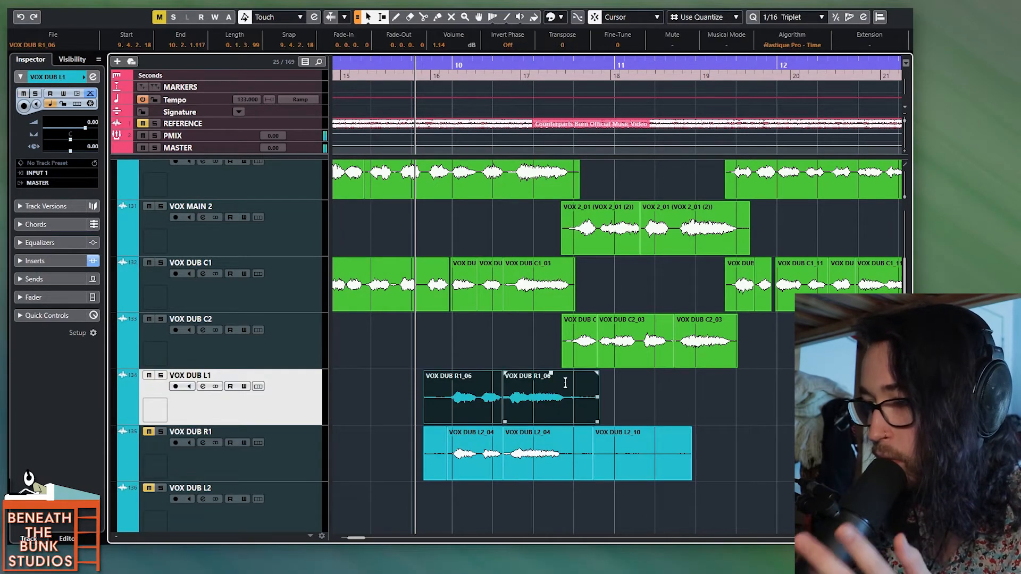
Step: Play the VOX DUB L1 phrase around bar 10 against the main and center dub vocals
{"action": "scroll", "coordinate": [420, 360], "scroll_direction": "up", "scroll_amount": 3}
{"action": "scroll", "coordinate": [497, 456], "scroll_direction": "up", "scroll_amount": 2}
{"action": "scroll", "coordinate": [497, 457], "scroll_direction": "down", "scroll_amount": 2}
{"action": "key", "text": "space"}
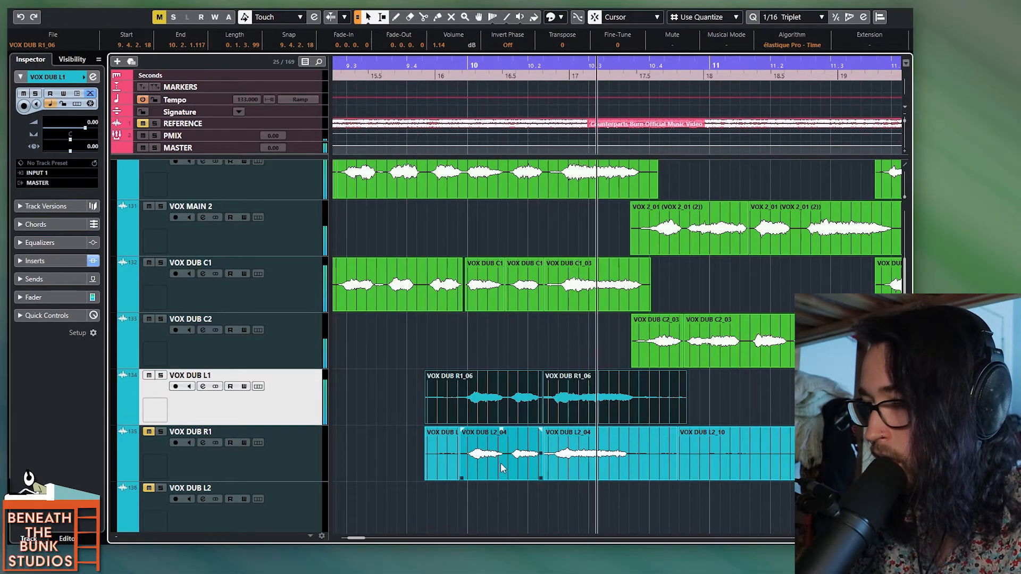
{"action": "key", "text": "space"}
{"action": "scroll", "coordinate": [513, 406], "scroll_direction": "up", "scroll_amount": 2}
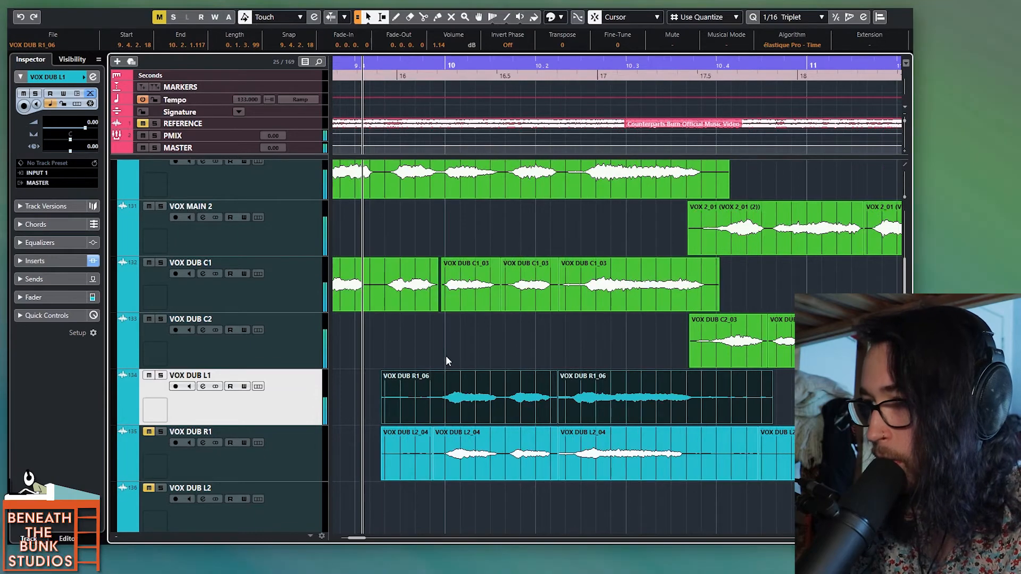
Step: Slip the audio of the long VOX DUB L1 note near 10.3 later to match VOX DUB C1, and play the passage
{"action": "left_click", "coordinate": [449, 361]}
{"action": "scroll", "coordinate": [478, 377], "scroll_direction": "up", "scroll_amount": 1}
{"action": "scroll", "coordinate": [586, 421], "scroll_direction": "right", "scroll_amount": 2}
{"action": "left_click_drag", "start_coordinate": [616, 411], "coordinate": [631, 409]}
{"action": "key", "text": "space"}
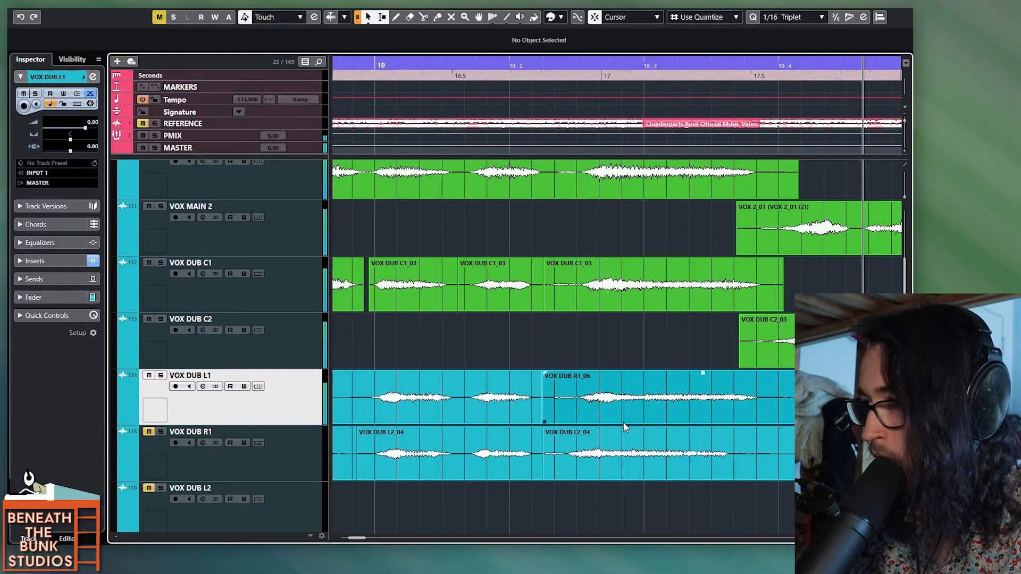
{"action": "scroll", "coordinate": [624, 424], "scroll_direction": "down", "scroll_amount": 7}
{"action": "key", "text": "space"}
Step: Play and fine-align the VOX DUB L1 phrase at bar 13 with VOX DUB C1, and range-select the phrase tails on both tracks
{"action": "scroll", "coordinate": [623, 424], "scroll_direction": "right", "scroll_amount": 7}
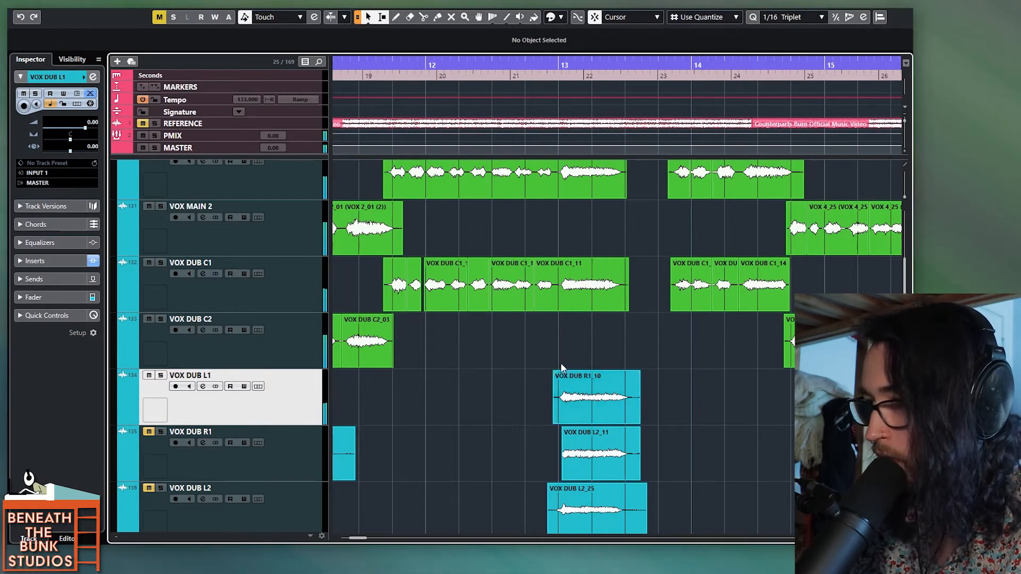
{"action": "left_click", "coordinate": [559, 361]}
{"action": "scroll", "coordinate": [578, 397], "scroll_direction": "up", "scroll_amount": 4}
{"action": "key", "text": "space"}
{"action": "scroll", "coordinate": [599, 424], "scroll_direction": "up", "scroll_amount": 2}
{"action": "key", "text": "space"}
{"action": "left_click_drag", "start_coordinate": [590, 415], "coordinate": [592, 414]}
{"action": "left_click_drag", "start_coordinate": [793, 391], "coordinate": [706, 390]}
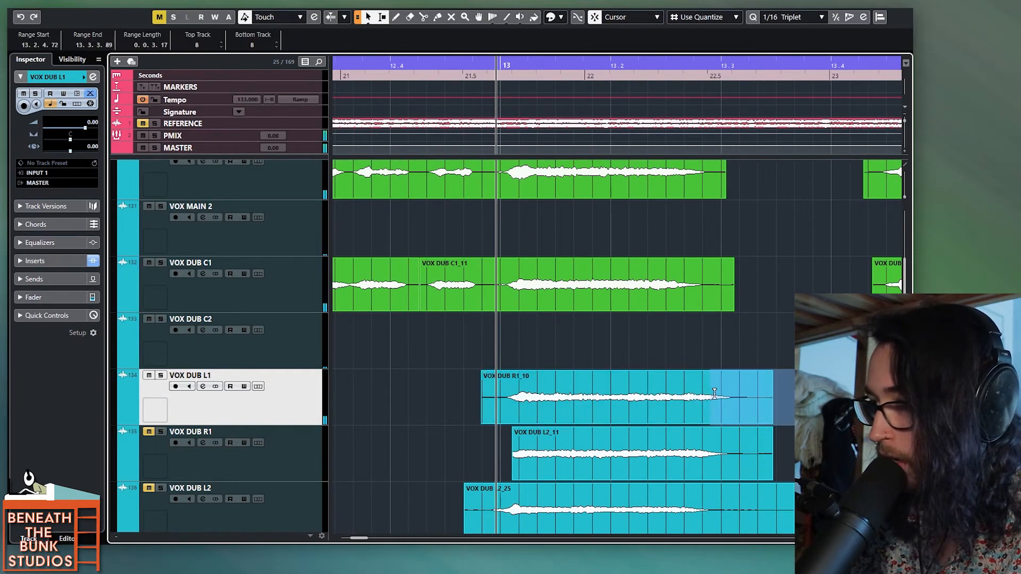
{"action": "left_click_drag", "start_coordinate": [764, 285], "coordinate": [682, 285]}
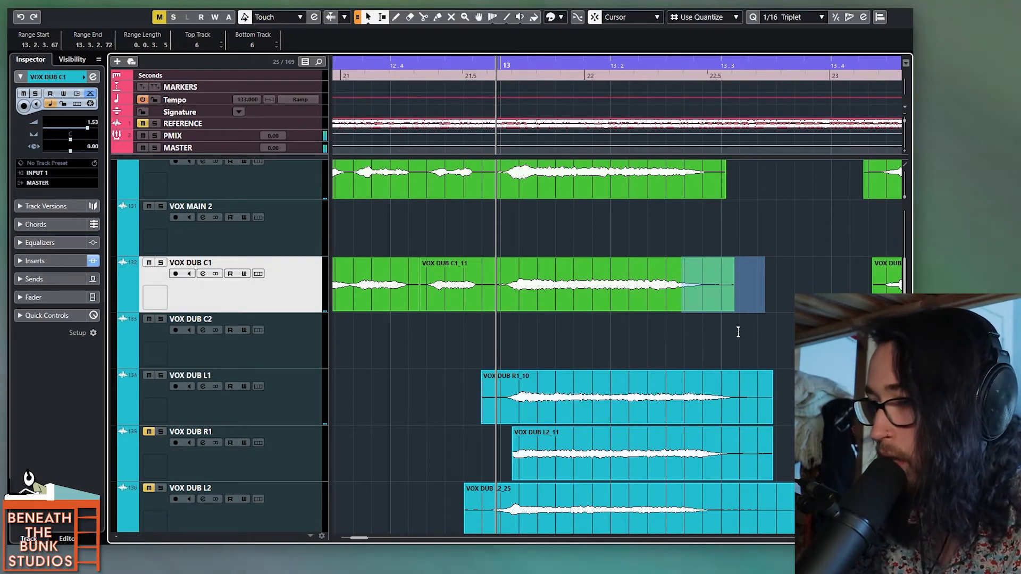
Step: Play the VOX DUB L1 phrase from just before 16.3 against VOX MAIN 2 and VOX DUB C2
{"action": "scroll", "coordinate": [679, 348], "scroll_direction": "down", "scroll_amount": 2}
{"action": "scroll", "coordinate": [665, 362], "scroll_direction": "right", "scroll_amount": 8}
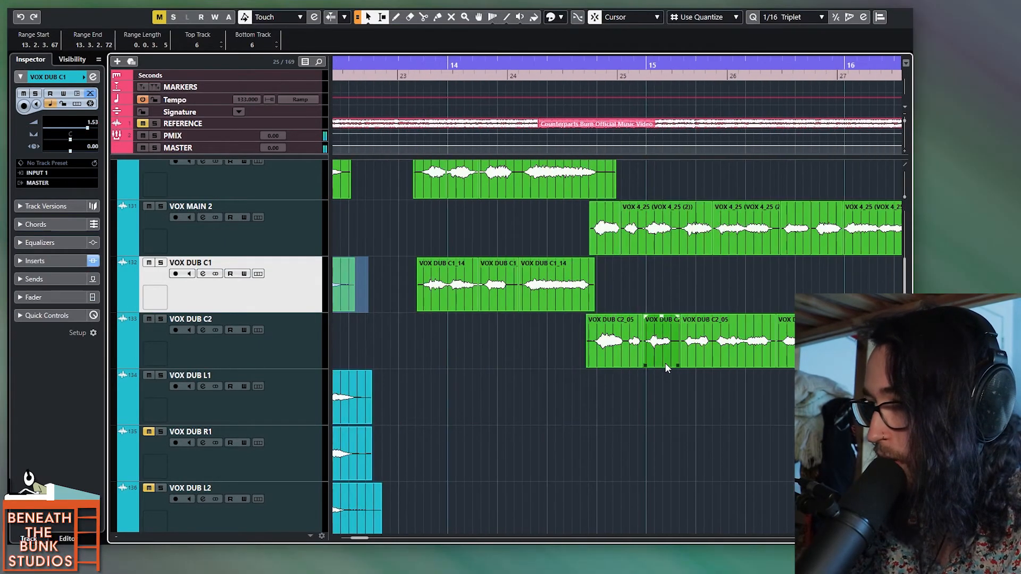
{"action": "scroll", "coordinate": [662, 365], "scroll_direction": "right", "scroll_amount": 3}
{"action": "left_click", "coordinate": [541, 302]}
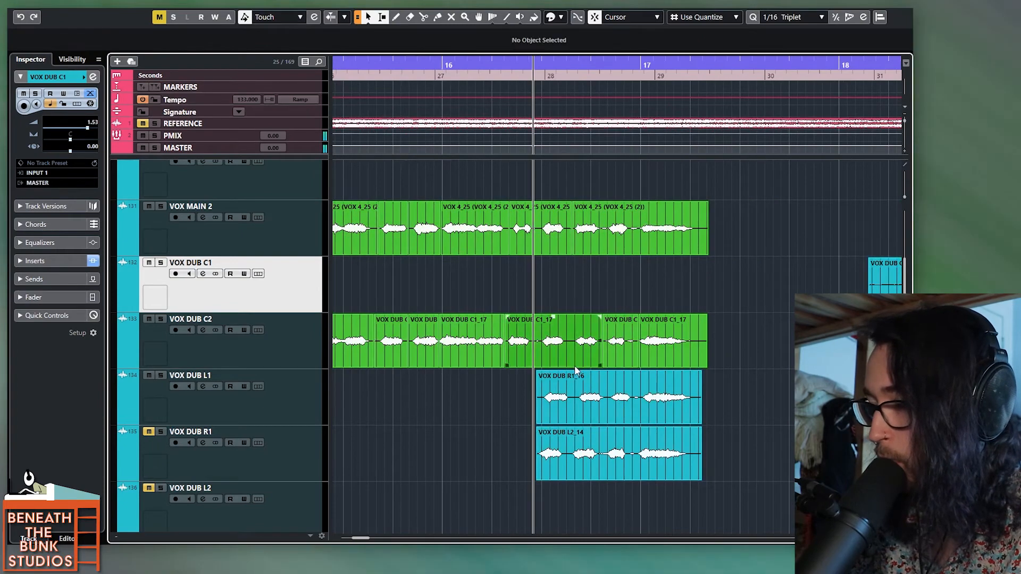
{"action": "scroll", "coordinate": [579, 367], "scroll_direction": "up", "scroll_amount": 2}
{"action": "key", "text": "space"}
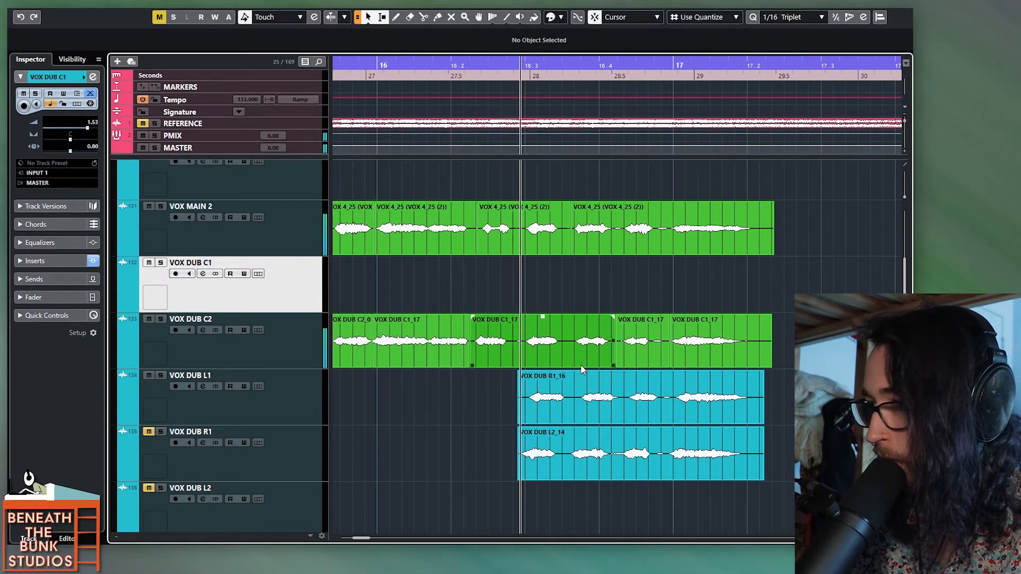
{"action": "key", "text": "space"}
{"action": "scroll", "coordinate": [586, 413], "scroll_direction": "up", "scroll_amount": 2}
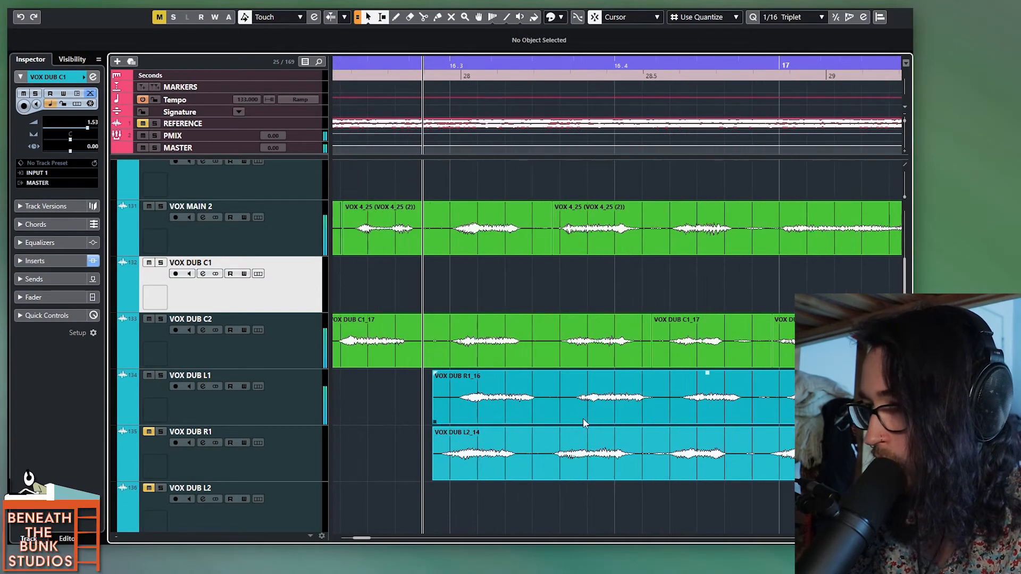
{"action": "key", "text": "space"}
Step: Split the VOX DUB L1 phrase after 16.3 between its words and slip the audio earlier to match VOX DUB C2
{"action": "key", "text": "space"}
{"action": "left_click", "coordinate": [555, 412], "text": "alt"}
{"action": "left_click", "coordinate": [652, 407], "text": "alt"}
{"action": "left_click_drag", "start_coordinate": [622, 416], "coordinate": [616, 418]}
{"action": "key", "text": "space"}
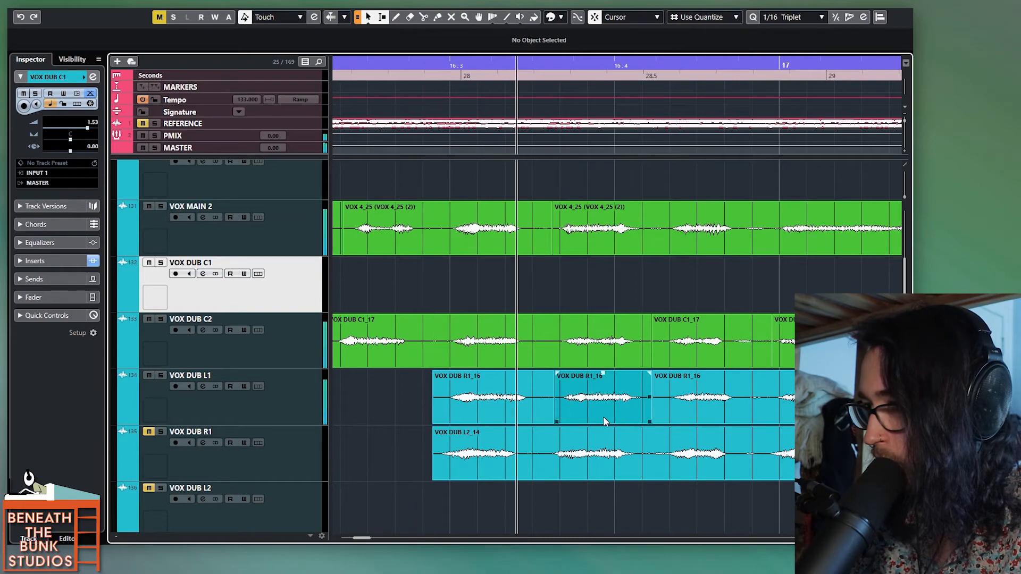
{"action": "key", "text": "space"}
{"action": "left_click", "coordinate": [690, 416]}
Step: Place the playhead just before bar 10, unmute VOX DUB R1, and mute the VOX MAIN, VOX DUB C1 and VOX DUB C2 tracks
{"action": "scroll", "coordinate": [537, 413], "scroll_direction": "down", "scroll_amount": 5}
{"action": "scroll", "coordinate": [536, 412], "scroll_direction": "left", "scroll_amount": 5}
{"action": "scroll", "coordinate": [536, 412], "scroll_direction": "down", "scroll_amount": 2}
{"action": "scroll", "coordinate": [536, 410], "scroll_direction": "left", "scroll_amount": 2}
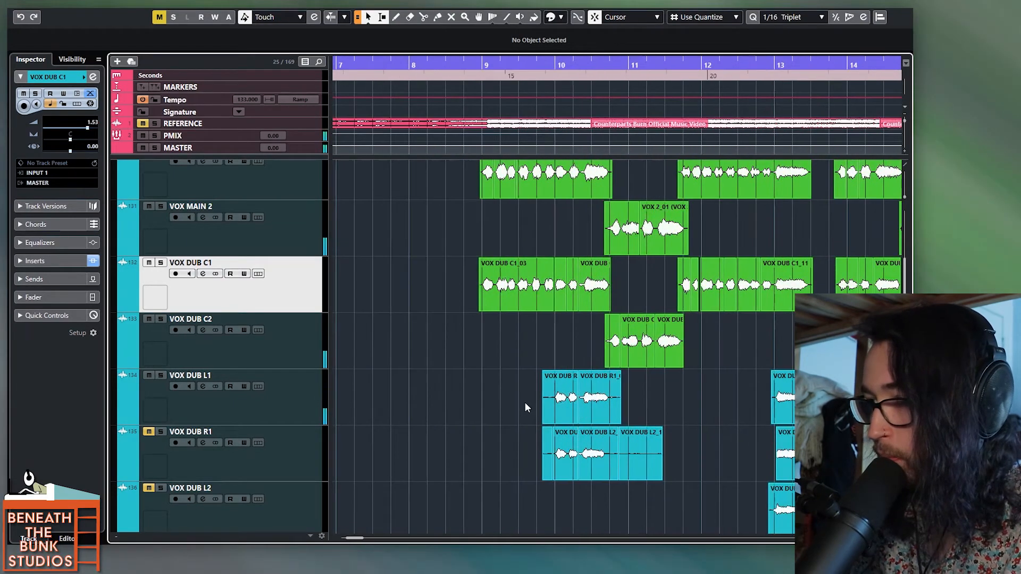
{"action": "left_click", "coordinate": [547, 353]}
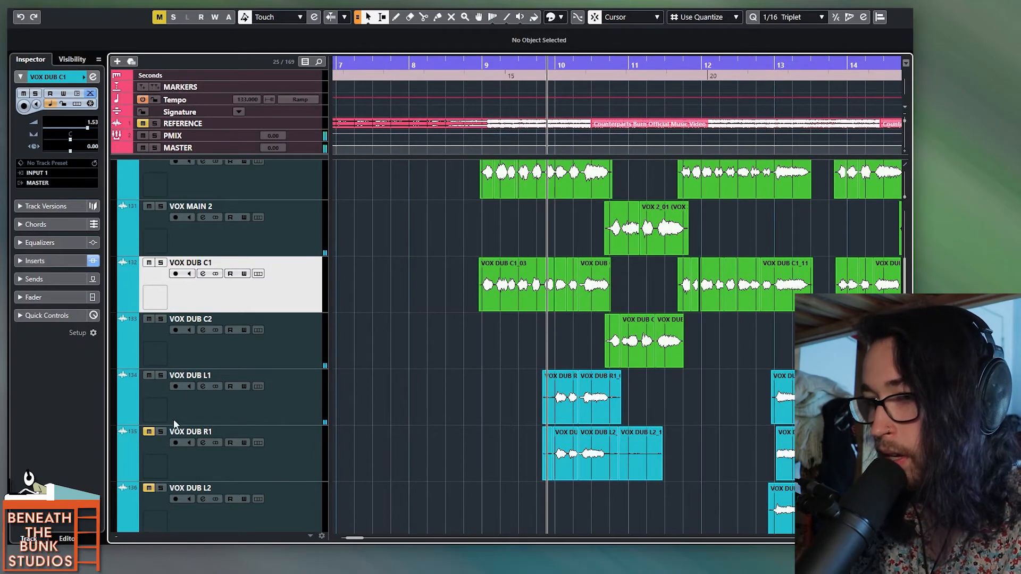
{"action": "left_click", "coordinate": [286, 410]}
{"action": "left_click", "coordinate": [297, 453], "text": "shift"}
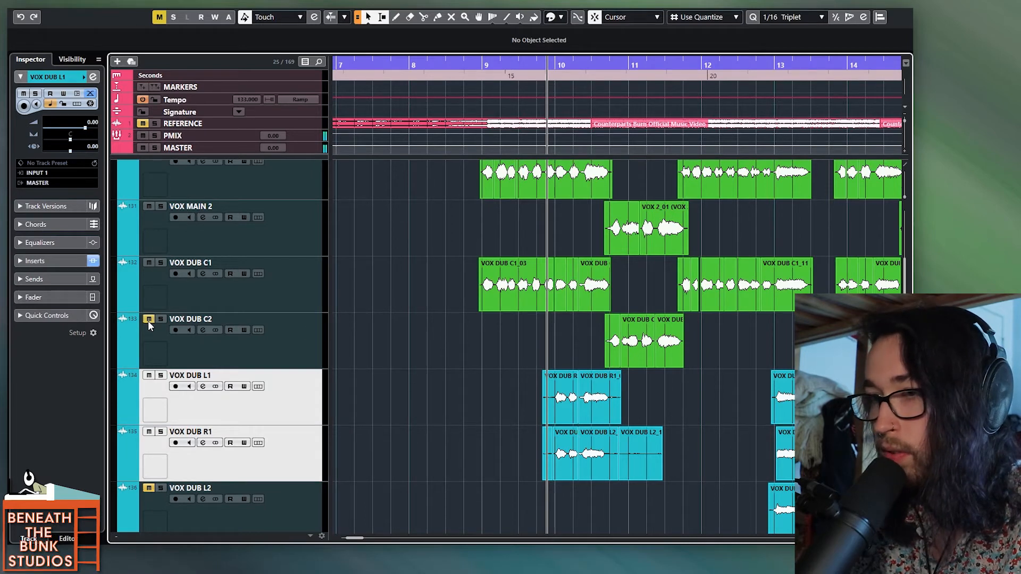
{"action": "left_click", "coordinate": [149, 262]}
{"action": "scroll", "coordinate": [148, 201], "scroll_direction": "up", "scroll_amount": 1}
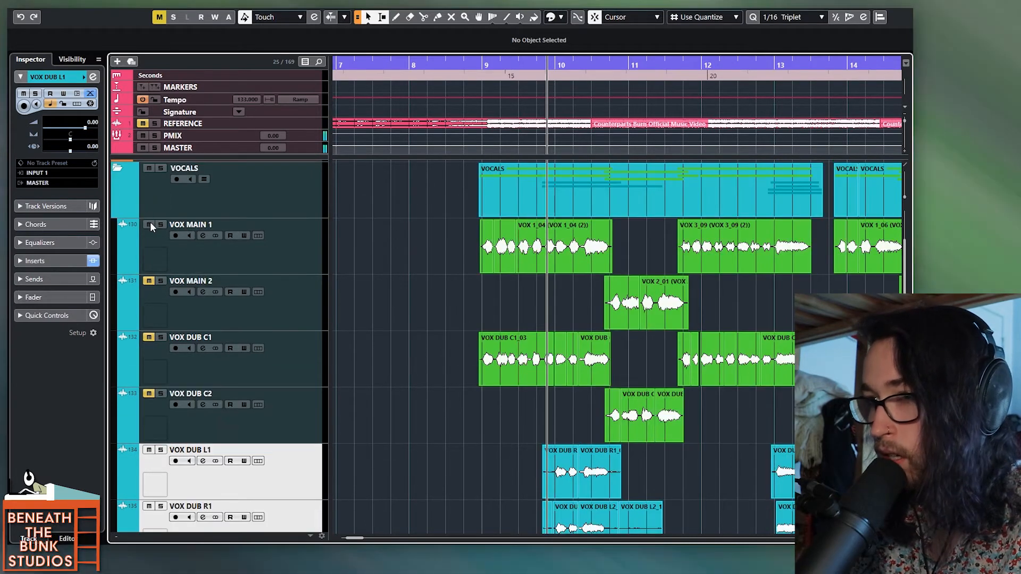
{"action": "scroll", "coordinate": [610, 296], "scroll_direction": "down", "scroll_amount": 1}
{"action": "left_click", "coordinate": [303, 409]}
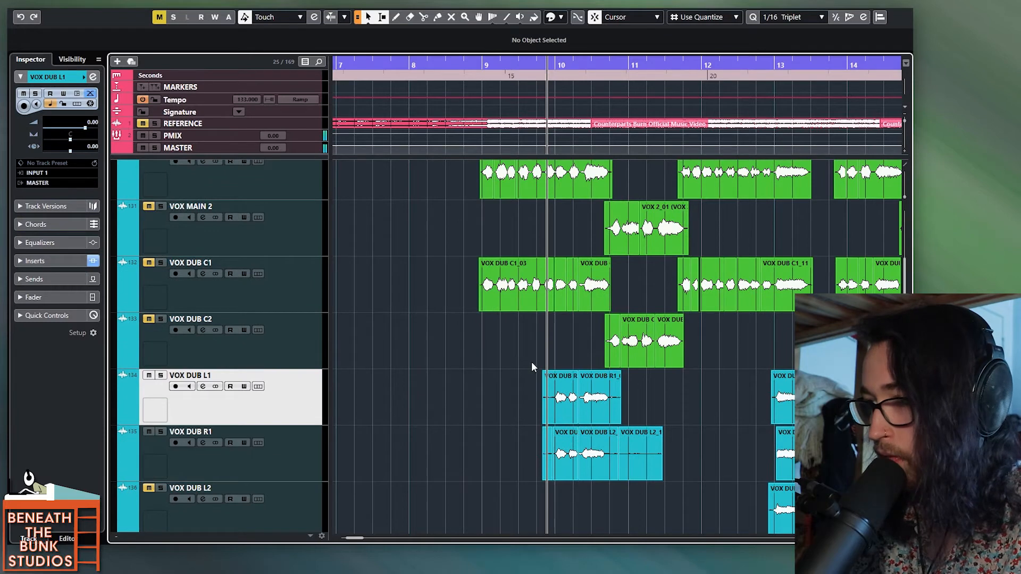
Step: Play VOX DUB L1 and VOX DUB R1 together from just before bar 10 and compare their timing
{"action": "key", "text": "space"}
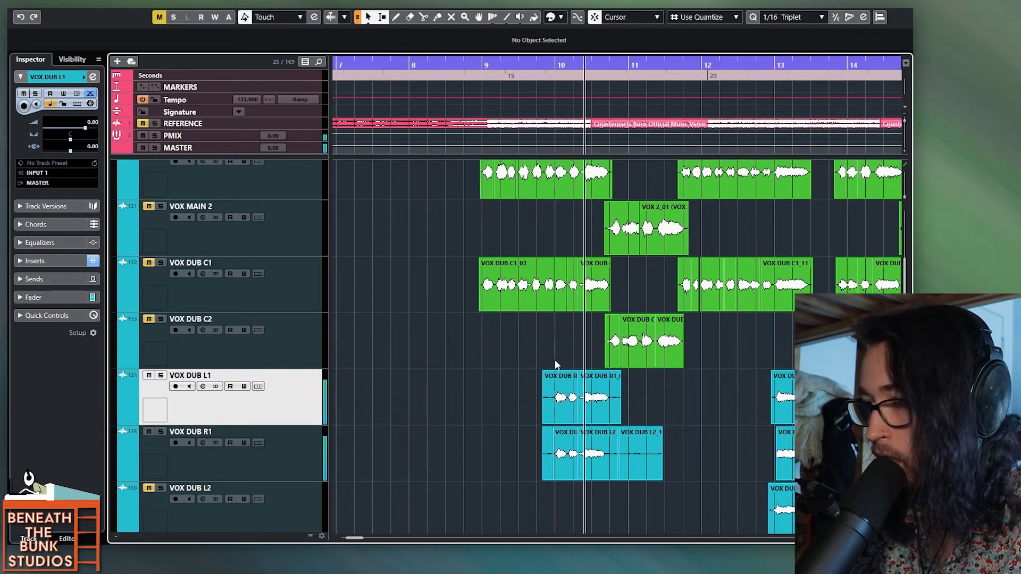
{"action": "key", "text": "space"}
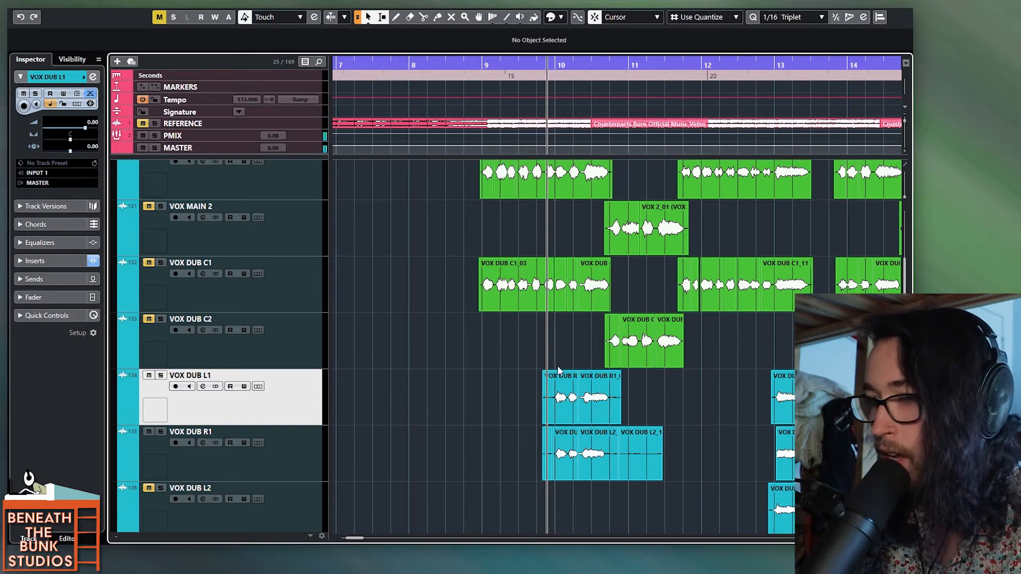
{"action": "scroll", "coordinate": [610, 432], "scroll_direction": "up", "scroll_amount": 3}
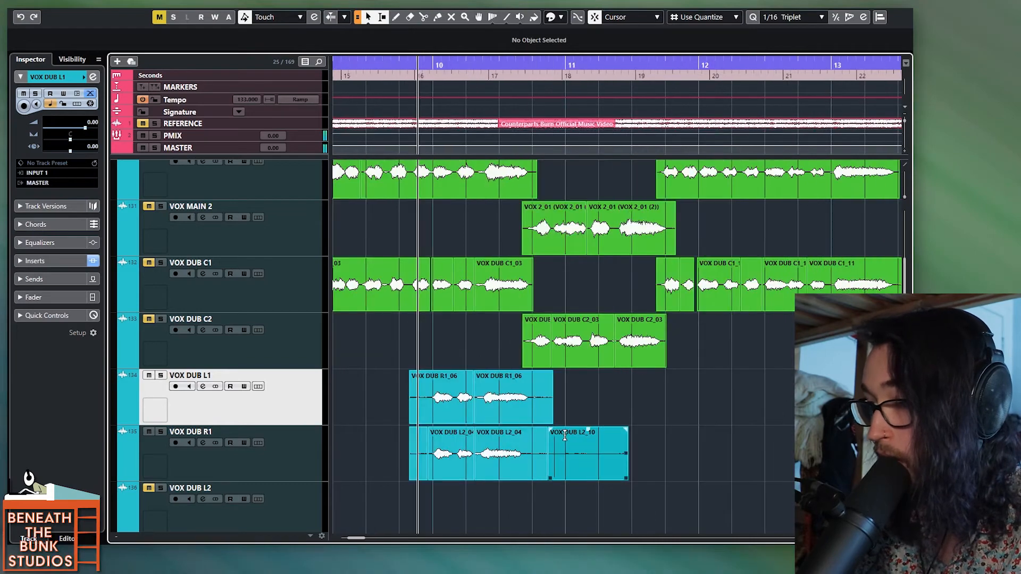
{"action": "left_click", "coordinate": [646, 431]}
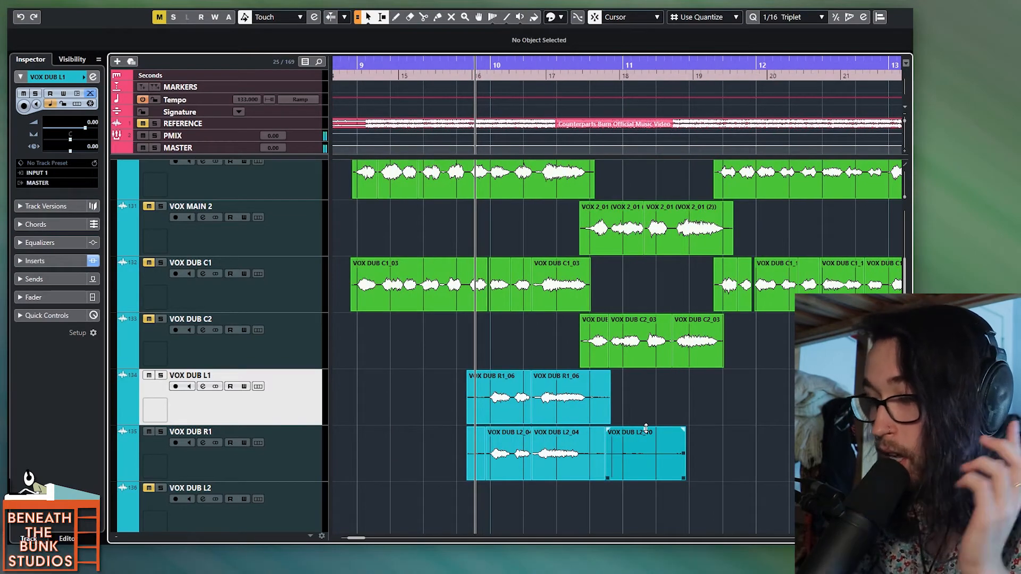
{"action": "scroll", "coordinate": [565, 423], "scroll_direction": "up", "scroll_amount": 3}
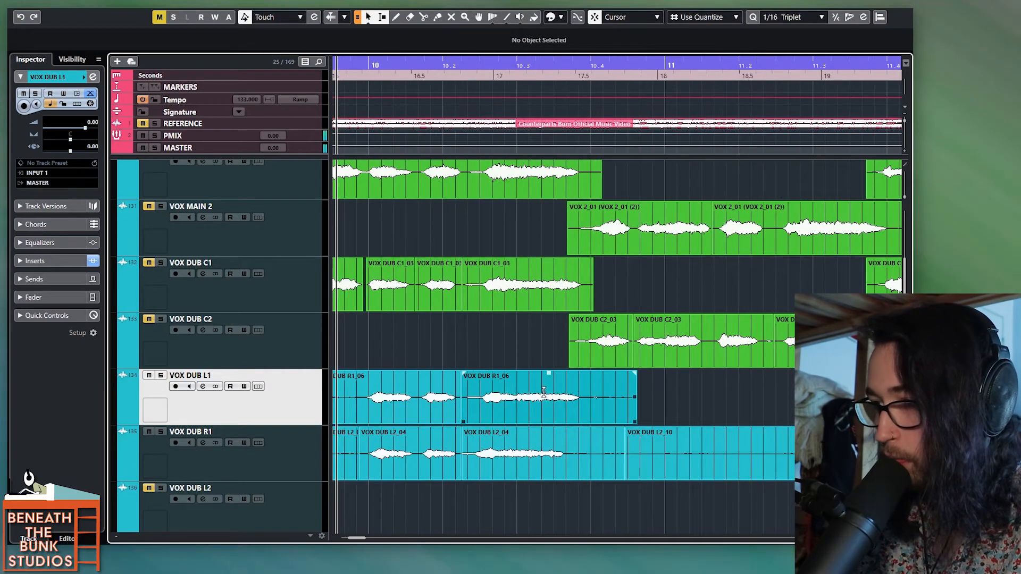
{"action": "scroll", "coordinate": [528, 410], "scroll_direction": "left", "scroll_amount": 1}
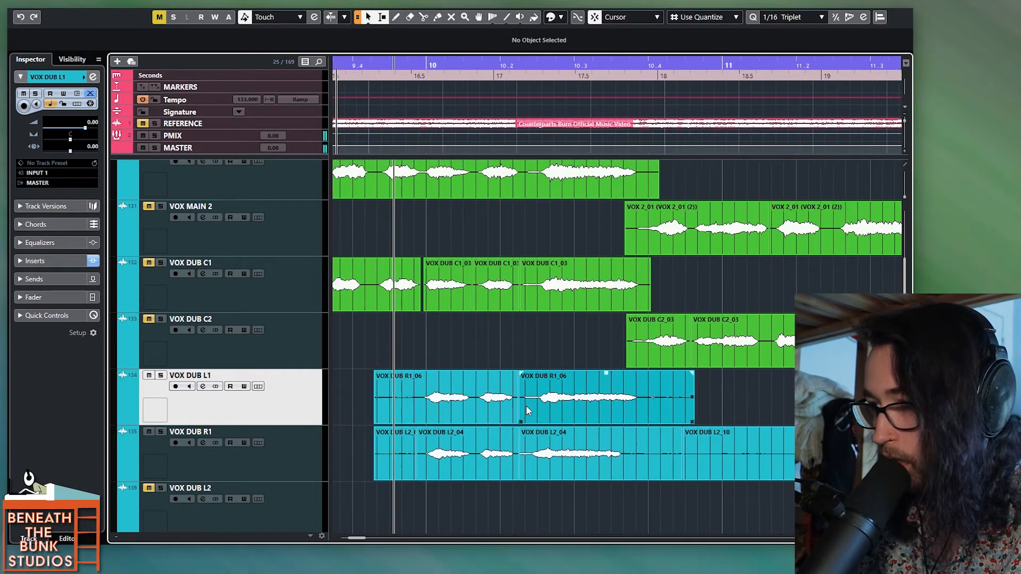
{"action": "key", "text": "space"}
{"action": "key", "text": "space"}
Step: Split the VOX DUB R1 clip between the two short words after bar 10 and slip the second word's audio earlier
{"action": "scroll", "coordinate": [455, 464], "scroll_direction": "up", "scroll_amount": 3}
{"action": "left_click", "coordinate": [501, 462], "text": "alt"}
{"action": "left_click_drag", "start_coordinate": [484, 467], "coordinate": [478, 467]}
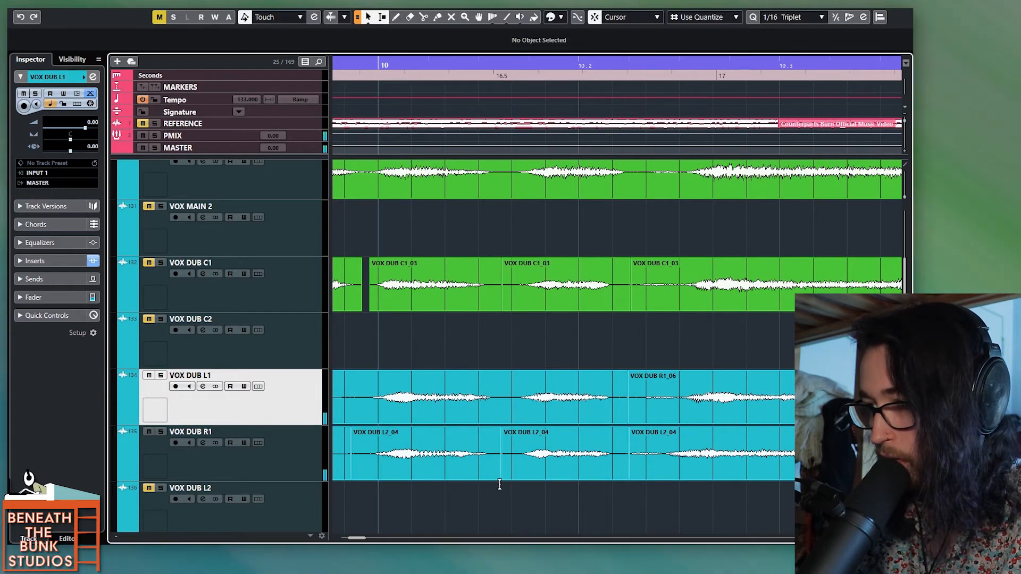
{"action": "scroll", "coordinate": [503, 499], "scroll_direction": "down", "scroll_amount": 3}
{"action": "key", "text": "space"}
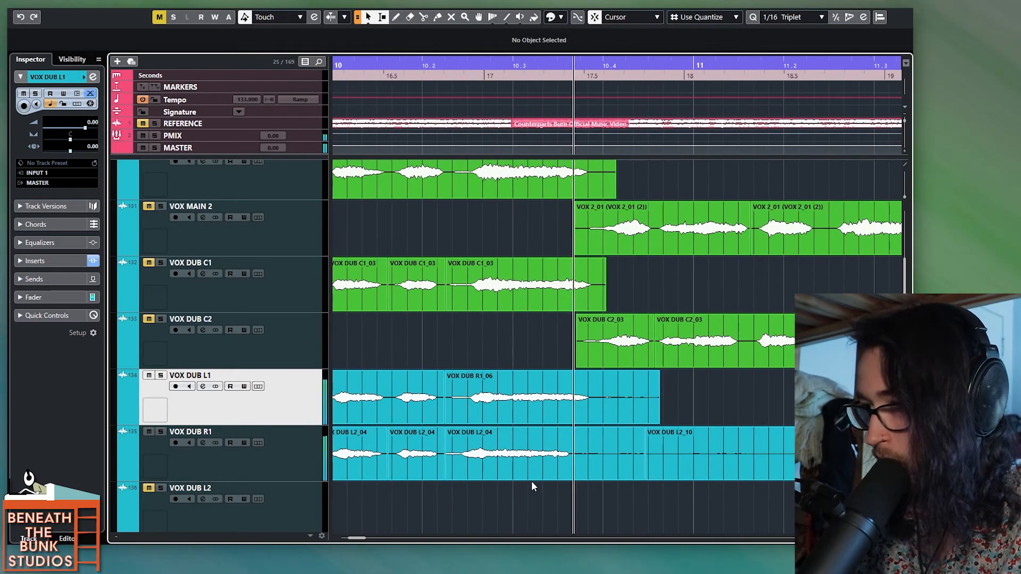
Step: Slip the long VOX DUB R1 note near 10.3 later to match VOX DUB L1, and range-select the tails to compare endings
{"action": "left_click", "coordinate": [579, 468], "text": "alt"}
{"action": "key", "text": "ctrl+z"}
{"action": "left_click_drag", "start_coordinate": [506, 466], "coordinate": [514, 465]}
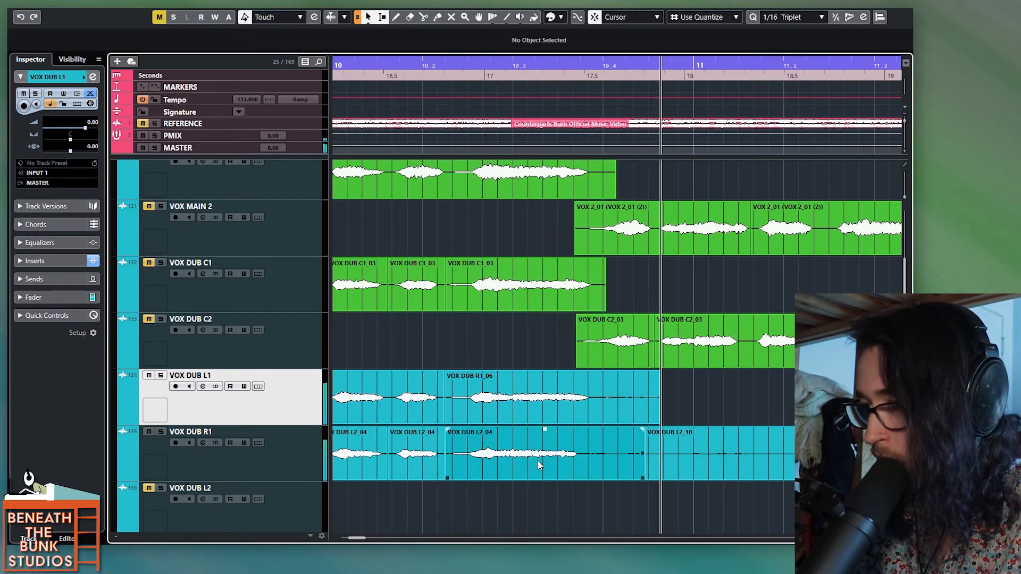
{"action": "left_click_drag", "start_coordinate": [573, 273], "coordinate": [612, 274]}
{"action": "left_click_drag", "start_coordinate": [573, 384], "coordinate": [612, 386]}
{"action": "left_click_drag", "start_coordinate": [576, 444], "coordinate": [590, 442]}
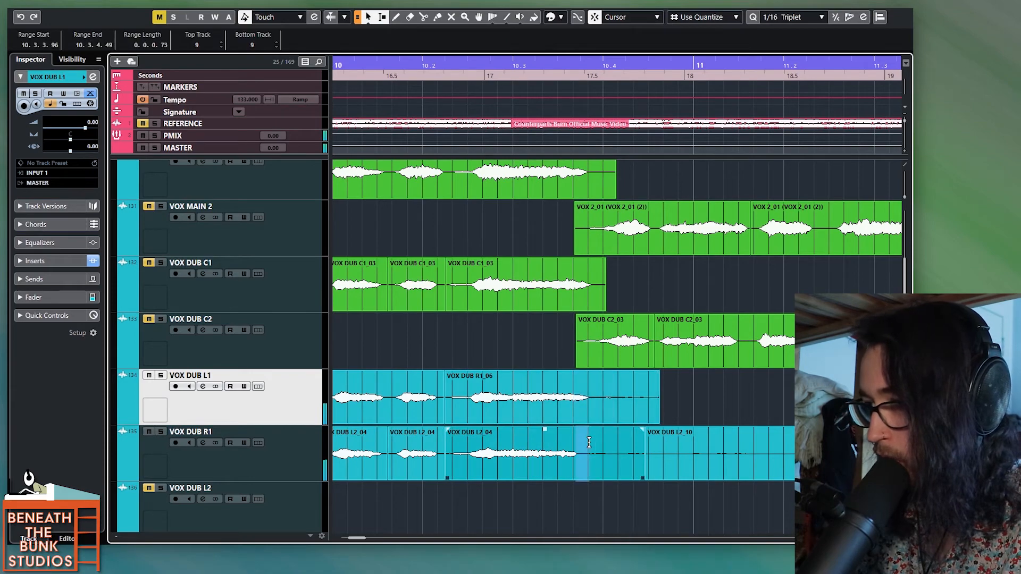
Step: Adjust the start of the VOX DUB R1 clip at bar 13 and line its phrase up with VOX DUB L1
{"action": "scroll", "coordinate": [631, 435], "scroll_direction": "down", "scroll_amount": 2}
{"action": "scroll", "coordinate": [631, 436], "scroll_direction": "right", "scroll_amount": 4}
{"action": "scroll", "coordinate": [630, 435], "scroll_direction": "right", "scroll_amount": 5}
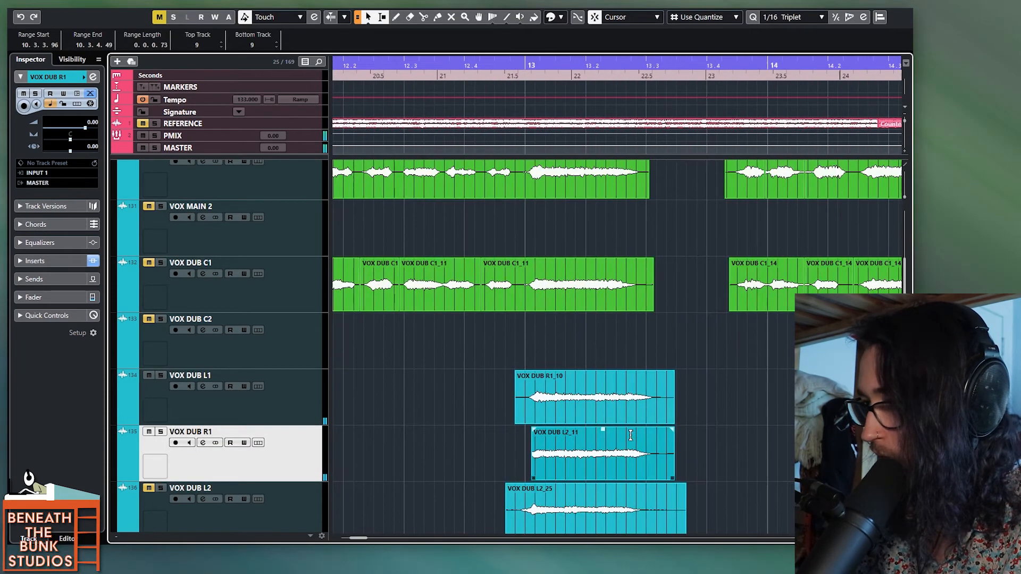
{"action": "left_click", "coordinate": [534, 358]}
{"action": "scroll", "coordinate": [547, 408], "scroll_direction": "up", "scroll_amount": 2}
{"action": "left_click_drag", "start_coordinate": [500, 478], "coordinate": [531, 472]}
{"action": "scroll", "coordinate": [540, 470], "scroll_direction": "down", "scroll_amount": 3}
{"action": "scroll", "coordinate": [540, 471], "scroll_direction": "right", "scroll_amount": 4}
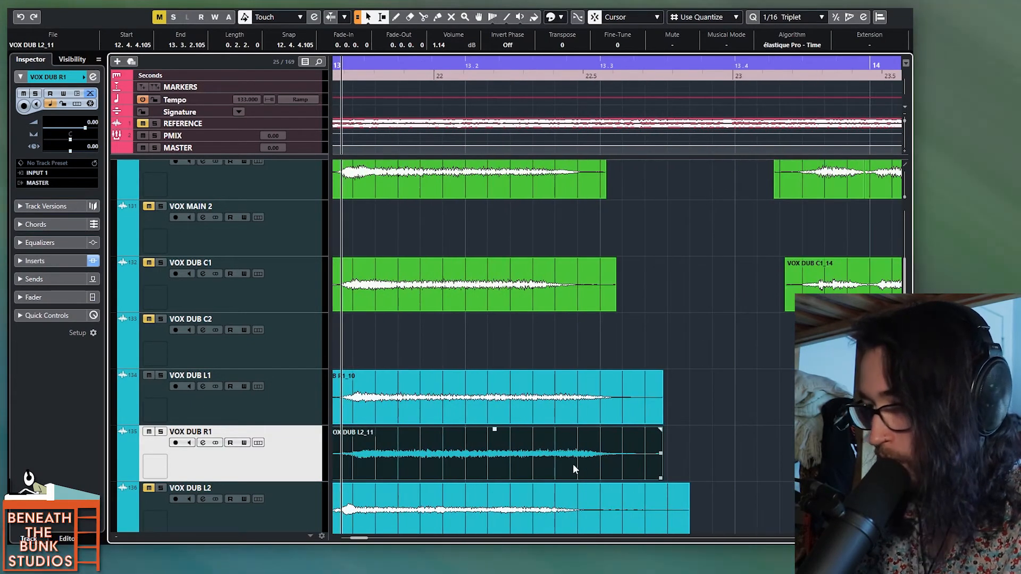
Step: Play the VOX DUB R1 phrase from just before 16.3 and slip its audio slightly later to match VOX DUB L1
{"action": "scroll", "coordinate": [573, 467], "scroll_direction": "down", "scroll_amount": 2}
{"action": "scroll", "coordinate": [573, 467], "scroll_direction": "down", "scroll_amount": 3}
{"action": "scroll", "coordinate": [573, 464], "scroll_direction": "right", "scroll_amount": 6}
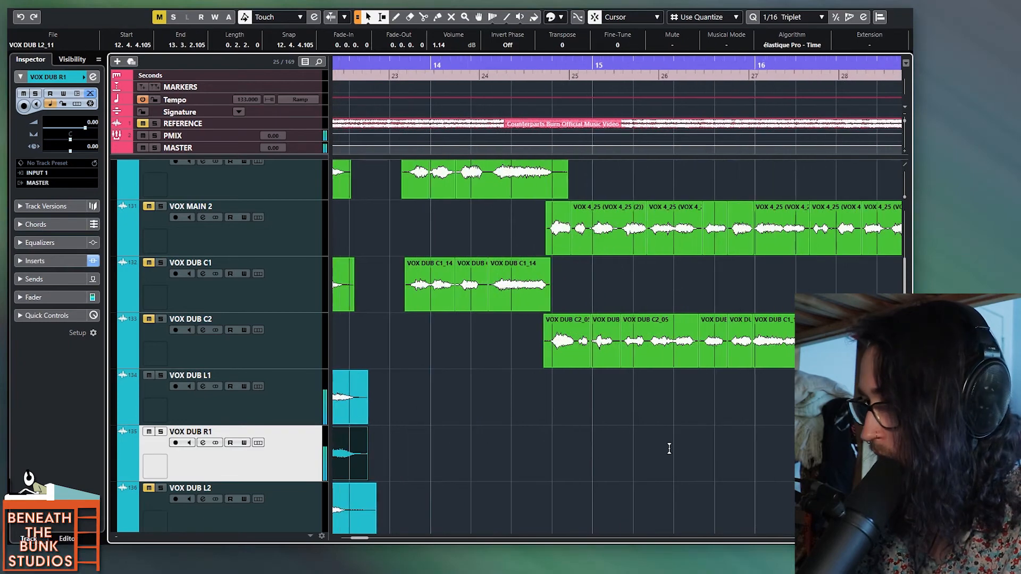
{"action": "left_click", "coordinate": [573, 464]}
{"action": "scroll", "coordinate": [606, 463], "scroll_direction": "up", "scroll_amount": 4}
{"action": "scroll", "coordinate": [598, 464], "scroll_direction": "down", "scroll_amount": 2}
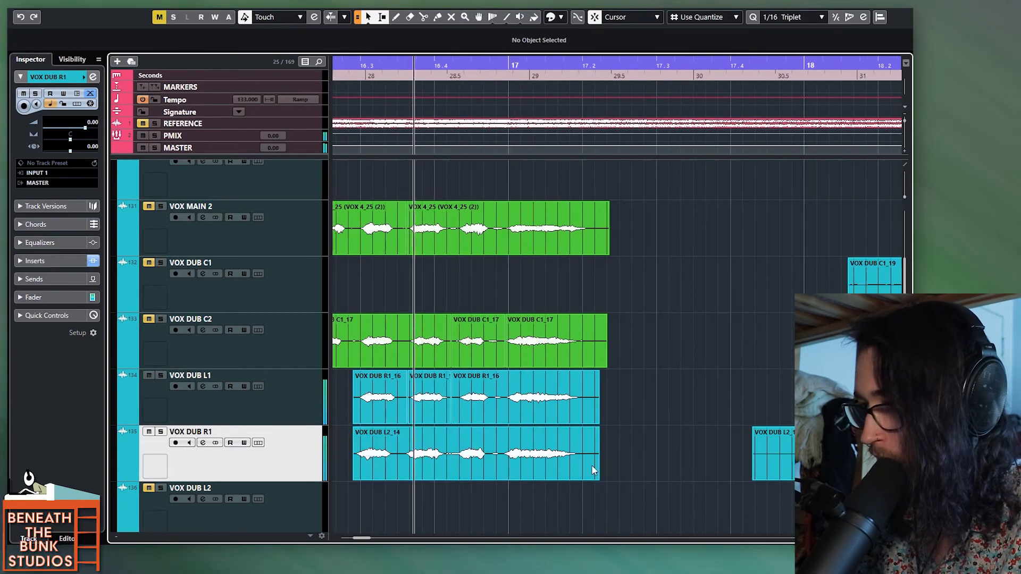
{"action": "scroll", "coordinate": [545, 468], "scroll_direction": "up", "scroll_amount": 2}
{"action": "scroll", "coordinate": [547, 461], "scroll_direction": "up", "scroll_amount": 2}
{"action": "key", "text": "space"}
{"action": "key", "text": "space"}
{"action": "left_click_drag", "start_coordinate": [578, 462], "coordinate": [585, 460]}
{"action": "key", "text": "space"}
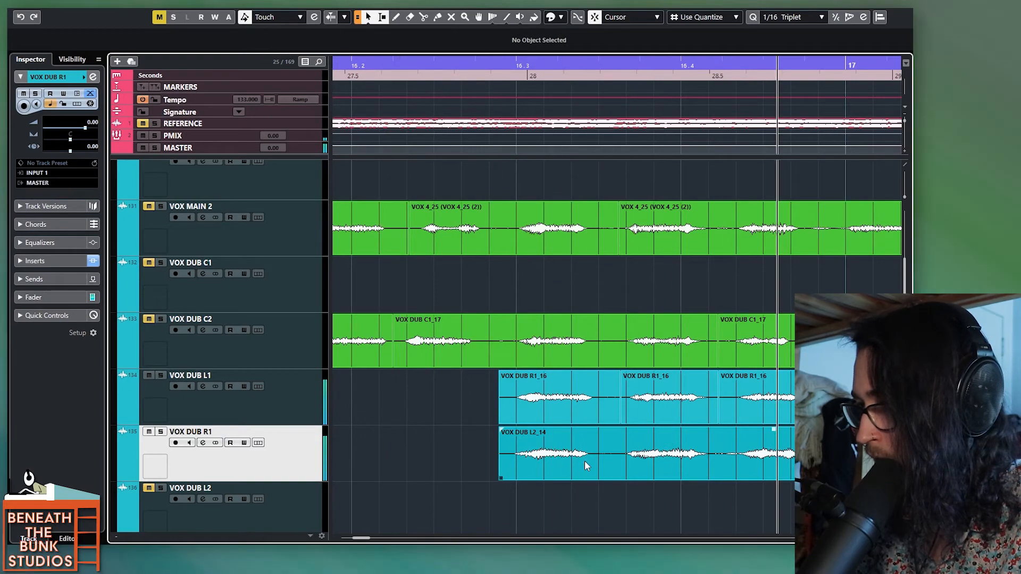
Step: Look over the aligned phrases on VOX DUB L1 and R1 between bars 10 and 17, and select the bar 13 pair
{"action": "scroll", "coordinate": [585, 462], "scroll_direction": "down", "scroll_amount": 1}
{"action": "scroll", "coordinate": [585, 461], "scroll_direction": "right", "scroll_amount": 2}
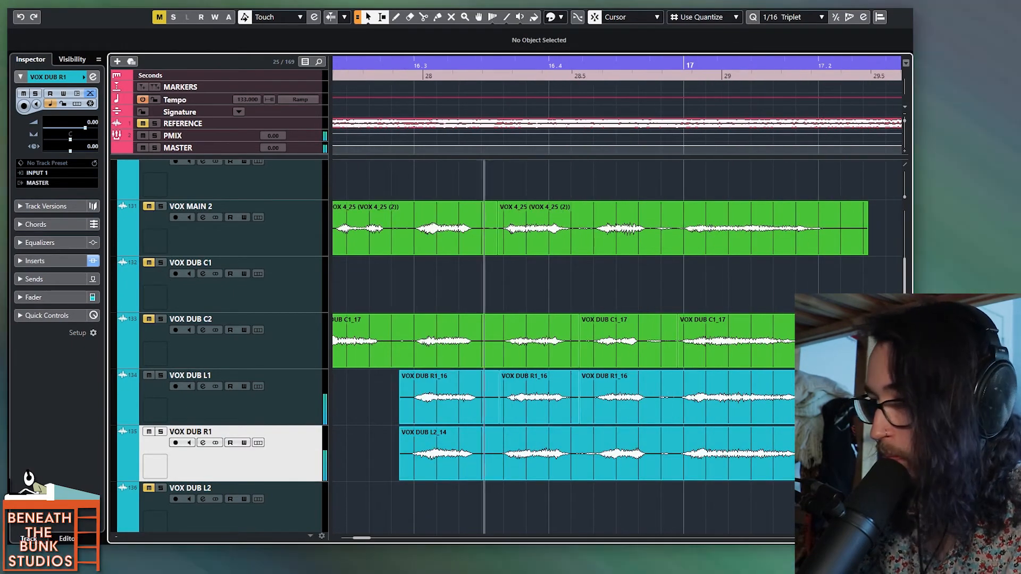
{"action": "scroll", "coordinate": [566, 439], "scroll_direction": "down", "scroll_amount": 5}
{"action": "scroll", "coordinate": [621, 420], "scroll_direction": "down", "scroll_amount": 3}
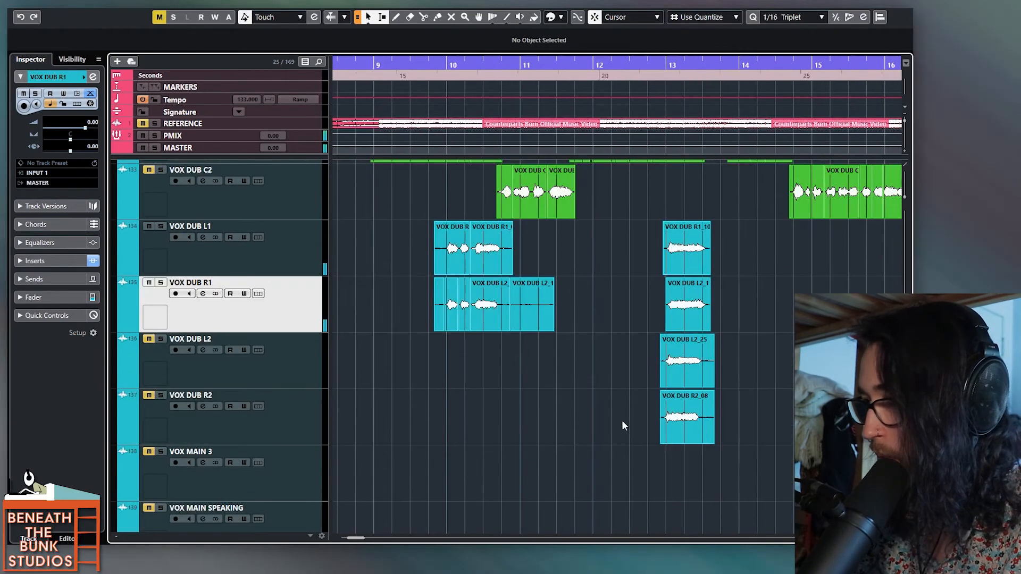
{"action": "scroll", "coordinate": [621, 420], "scroll_direction": "right", "scroll_amount": 1}
{"action": "left_click", "coordinate": [608, 489]}
{"action": "scroll", "coordinate": [622, 460], "scroll_direction": "up", "scroll_amount": 1}
{"action": "scroll", "coordinate": [622, 460], "scroll_direction": "up", "scroll_amount": 1}
{"action": "left_click_drag", "start_coordinate": [688, 383], "coordinate": [598, 442]}
{"action": "left_click_drag", "start_coordinate": [703, 261], "coordinate": [604, 313]}
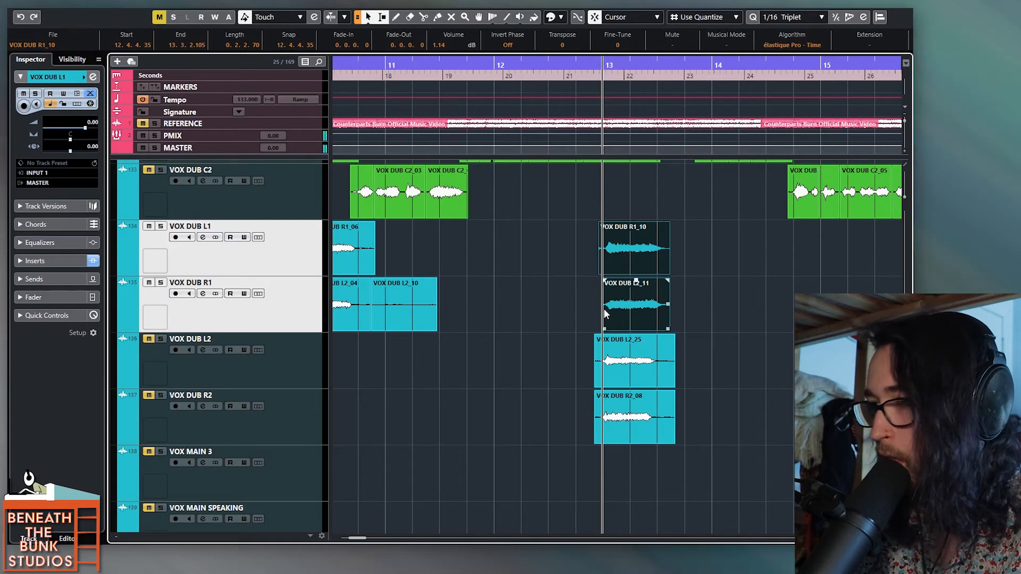
Step: Trim the excess heads and tails off the VOX DUB L1 and R1 clips around bar 10 so both tracks share the same boundaries
{"action": "scroll", "coordinate": [604, 308], "scroll_direction": "down", "scroll_amount": 3}
{"action": "scroll", "coordinate": [543, 301], "scroll_direction": "up", "scroll_amount": 3}
{"action": "left_click_drag", "start_coordinate": [618, 235], "coordinate": [492, 305]}
{"action": "key", "text": "Delete"}
{"action": "left_click_drag", "start_coordinate": [338, 234], "coordinate": [384, 306]}
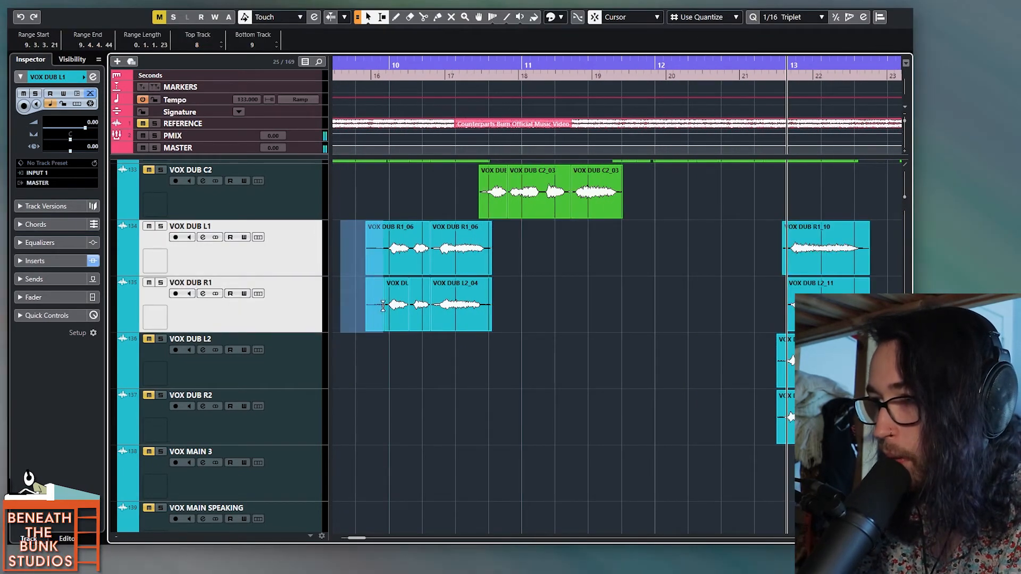
{"action": "key", "text": "Delete"}
{"action": "left_click_drag", "start_coordinate": [503, 234], "coordinate": [493, 286]}
{"action": "key", "text": "Delete"}
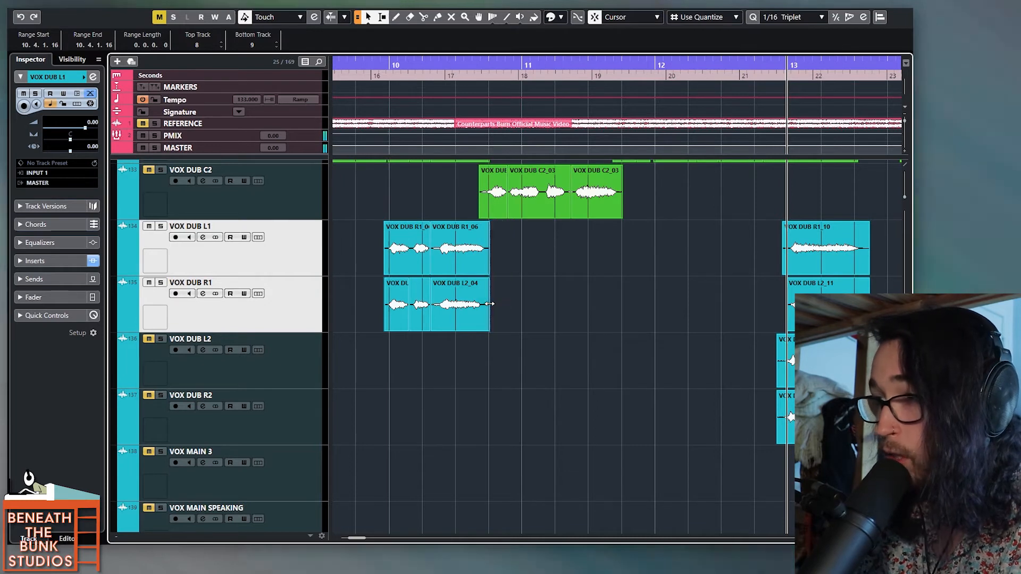
Step: Trim the start and end of the VOX DUB L1 and R1 clips at bar 13 to common edit points
{"action": "scroll", "coordinate": [511, 292], "scroll_direction": "right", "scroll_amount": 6}
{"action": "left_click_drag", "start_coordinate": [424, 237], "coordinate": [443, 301]}
{"action": "key", "text": "Delete"}
{"action": "left_click", "coordinate": [451, 313]}
{"action": "left_click", "coordinate": [460, 269], "text": "shift"}
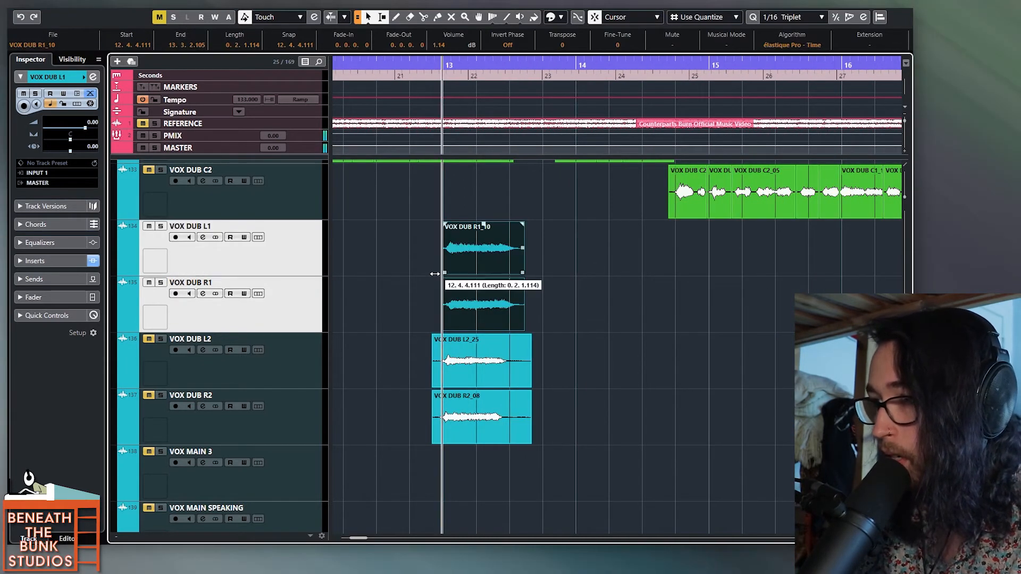
{"action": "left_click_drag", "start_coordinate": [539, 229], "coordinate": [520, 313]}
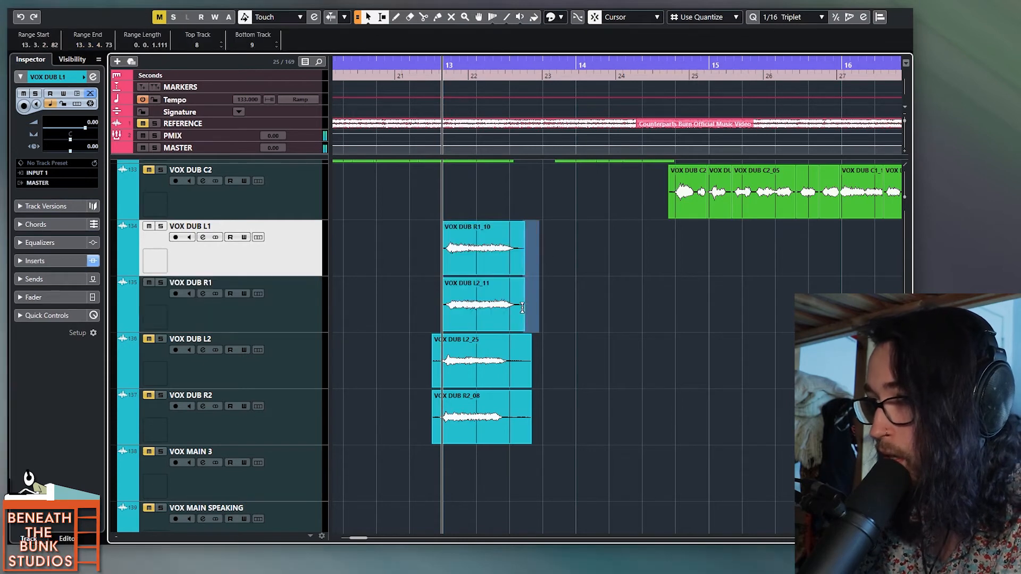
{"action": "key", "text": "Delete"}
Step: Trim the tails of the VOX DUB L1 and R1 phrase near 17.2 to the same end point
{"action": "scroll", "coordinate": [520, 308], "scroll_direction": "right", "scroll_amount": 5}
{"action": "left_click_drag", "start_coordinate": [751, 234], "coordinate": [727, 299]}
{"action": "left_click", "coordinate": [728, 300]}
{"action": "left_click", "coordinate": [742, 257]}
{"action": "left_click_drag", "start_coordinate": [733, 237], "coordinate": [723, 302]}
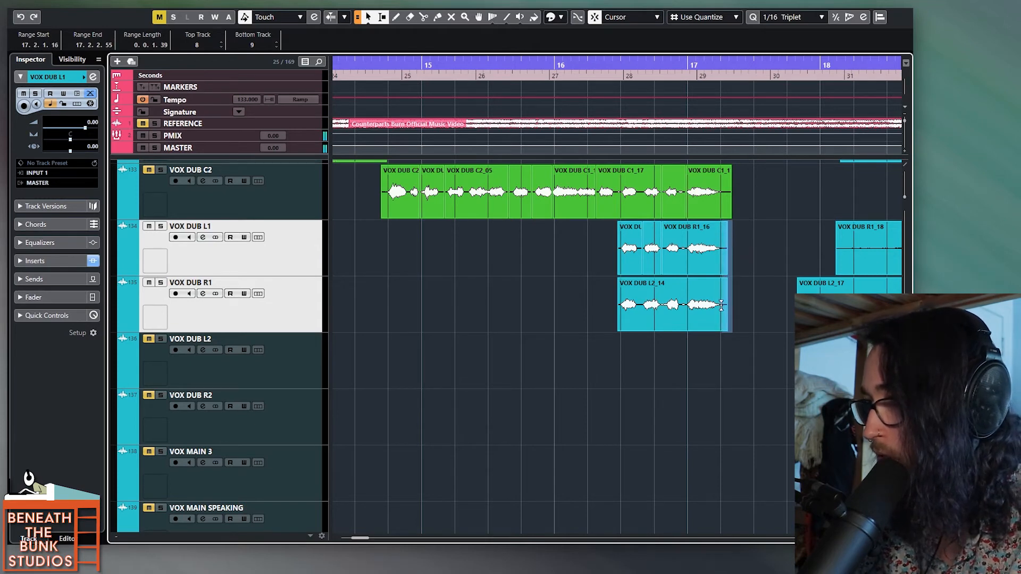
Step: Select the finished VOX DUB L1 and R1 clips between bars 10 and 17 and color them green
{"action": "left_click_drag", "start_coordinate": [496, 332], "coordinate": [725, 384]}
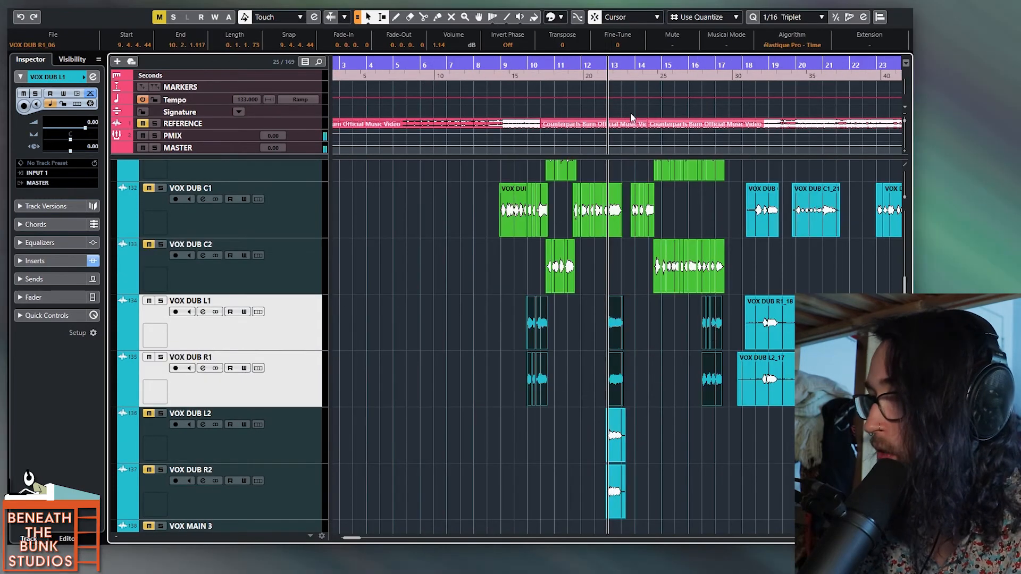
{"action": "left_click", "coordinate": [563, 18]}
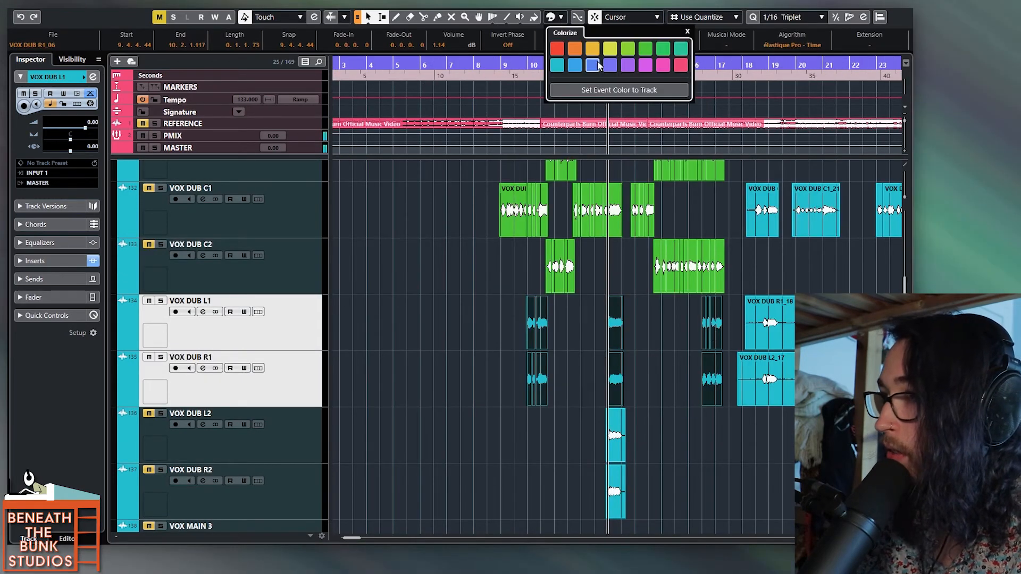
{"action": "left_click", "coordinate": [733, 388]}
Step: Bounce the green clips on VOX MAIN 1 through VOX DUB R1 into one continuous clip per track, replacing the original pieces
{"action": "left_click_drag", "start_coordinate": [728, 389], "coordinate": [482, 231]}
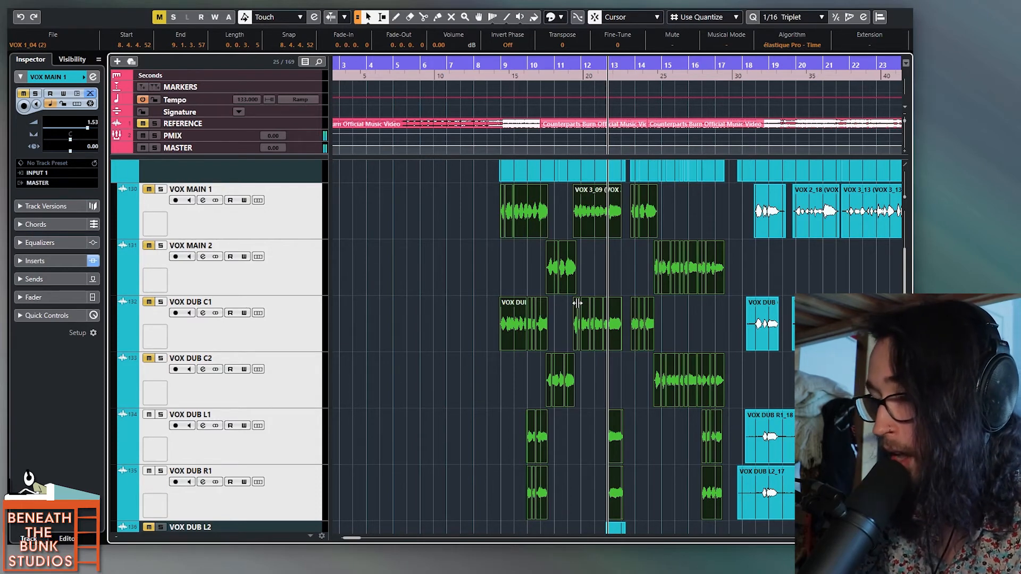
{"action": "left_click_drag", "start_coordinate": [471, 220], "coordinate": [730, 503]}
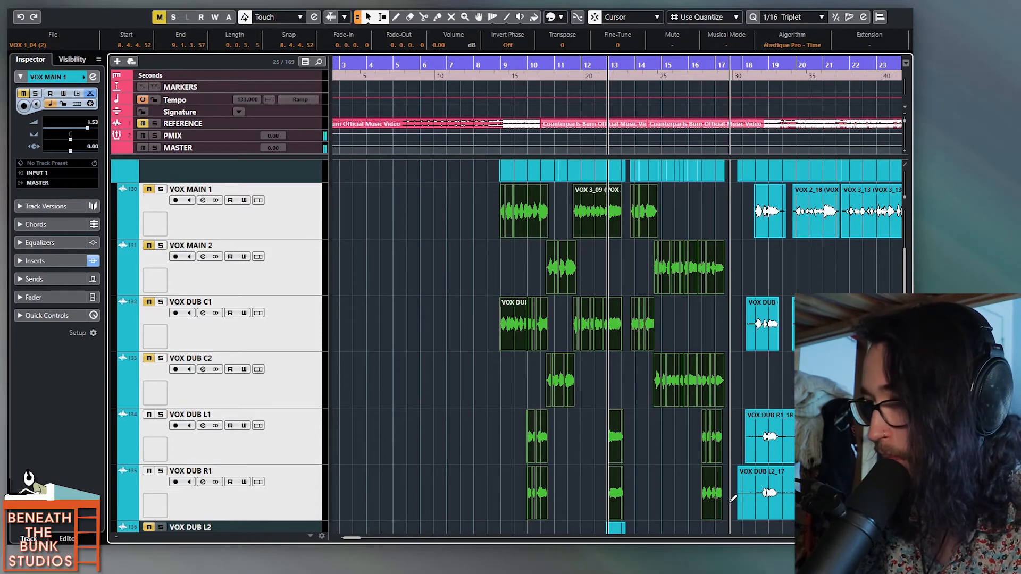
{"action": "key", "text": "alt+b"}
{"action": "key", "text": "Return"}
Step: Color the bounced clips green and unmute VOX MAIN 1, VOX MAIN 2, VOX DUB C1 and VOX DUB C2
{"action": "left_click", "coordinate": [554, 21]}
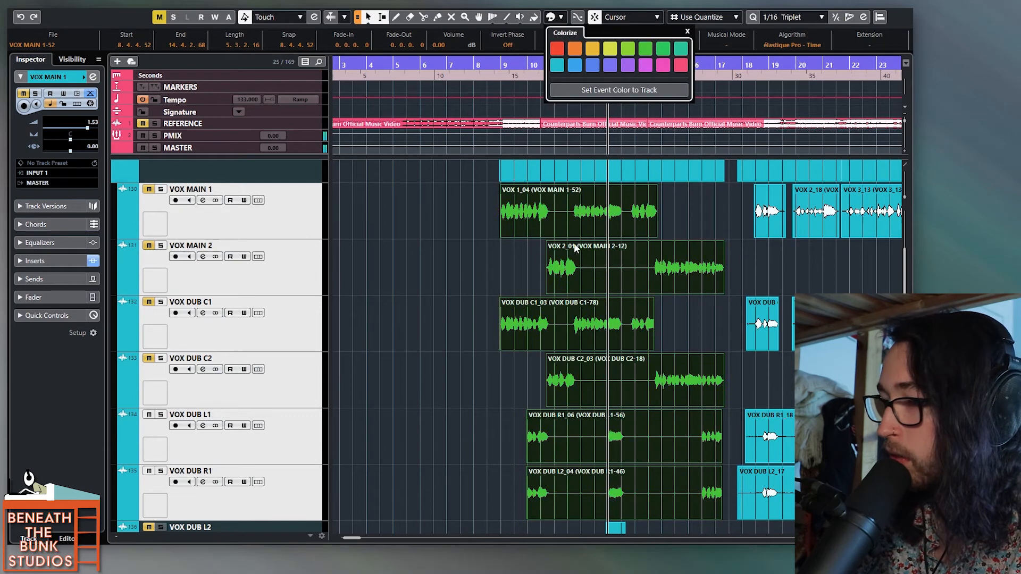
{"action": "left_click", "coordinate": [505, 287]}
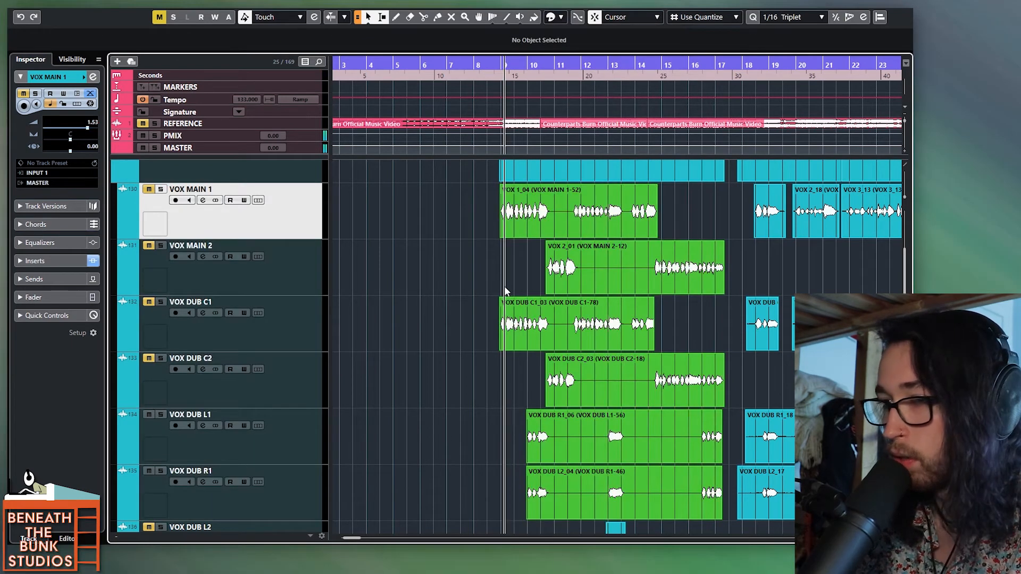
{"action": "left_click_drag", "start_coordinate": [150, 358], "coordinate": [148, 210]}
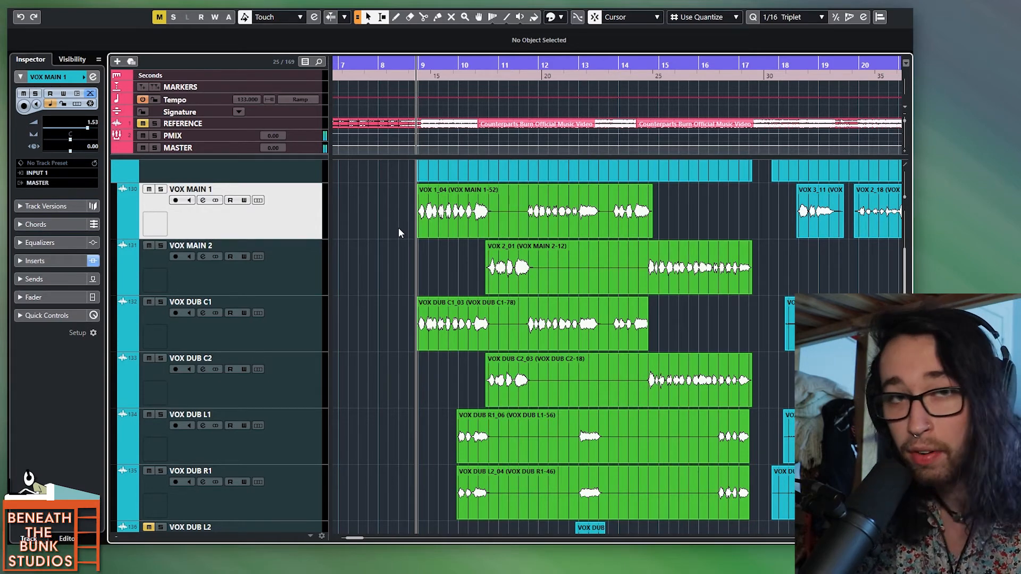
Step: Apply the VocALignProject extension to all six bounced clips from VOX MAIN 1 through VOX DUB R1
{"action": "left_click_drag", "start_coordinate": [399, 222], "coordinate": [752, 516]}
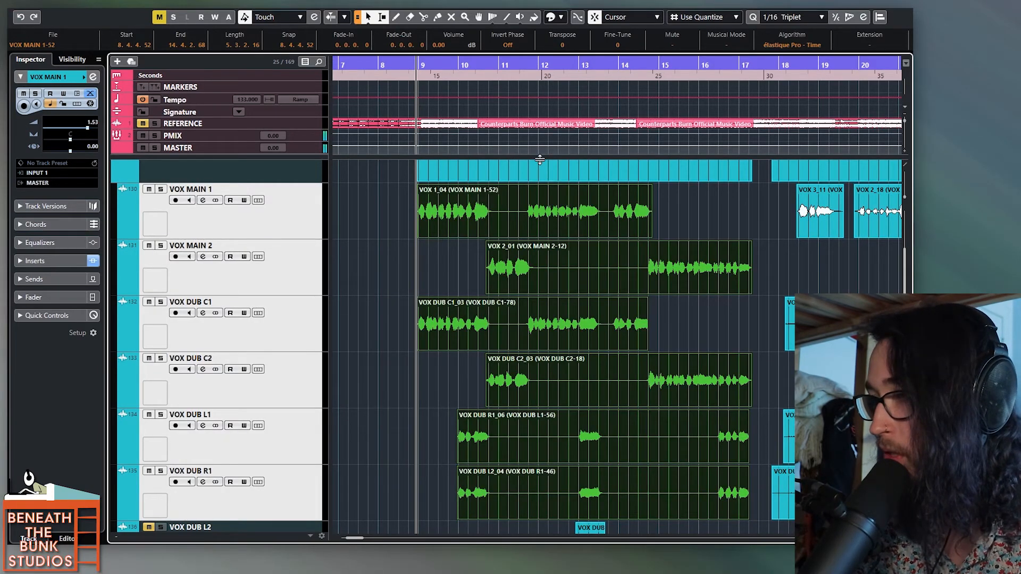
{"action": "left_click_drag", "start_coordinate": [399, 225], "coordinate": [757, 513]}
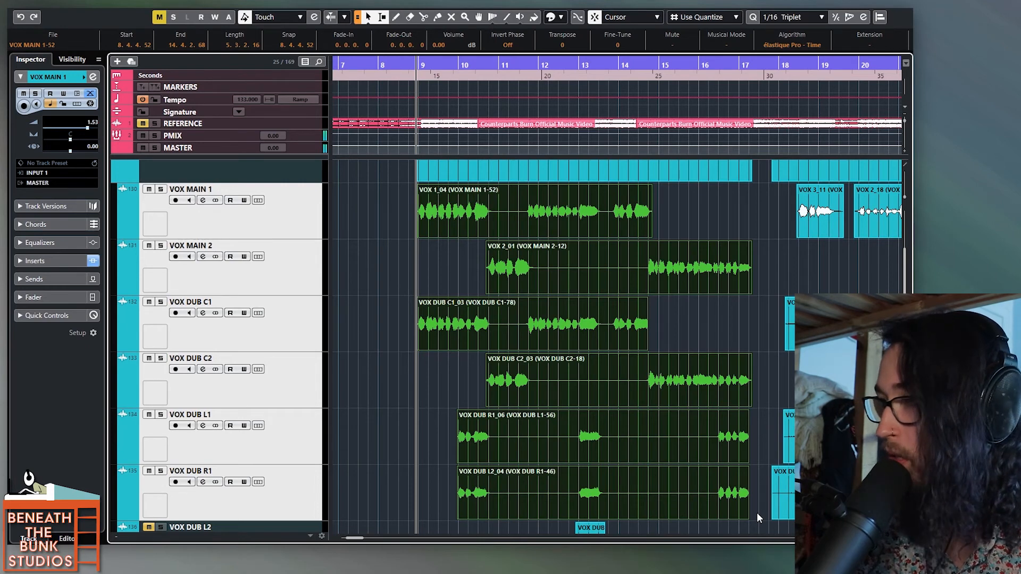
{"action": "left_click", "coordinate": [869, 44]}
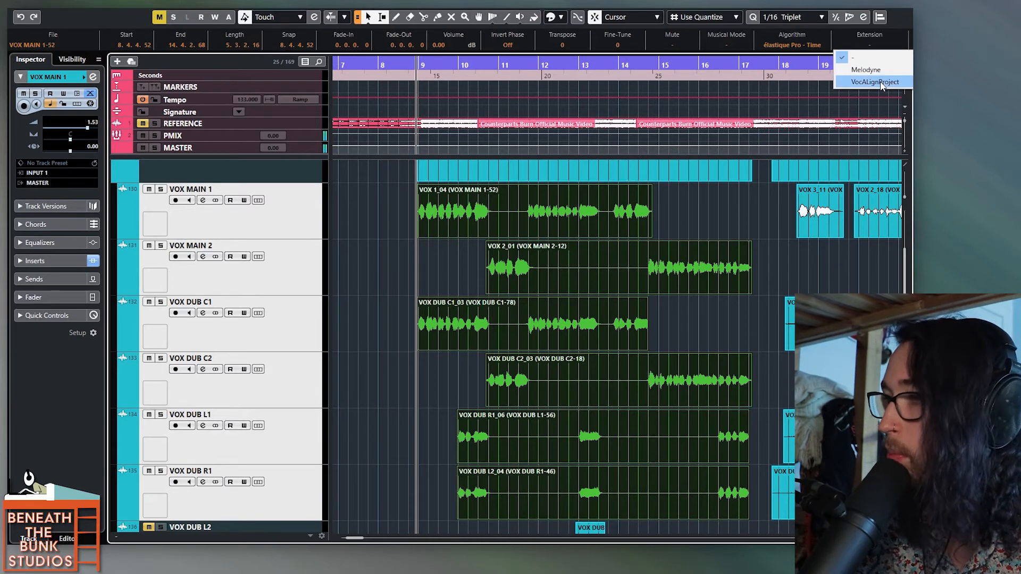
{"action": "key", "text": "Escape"}
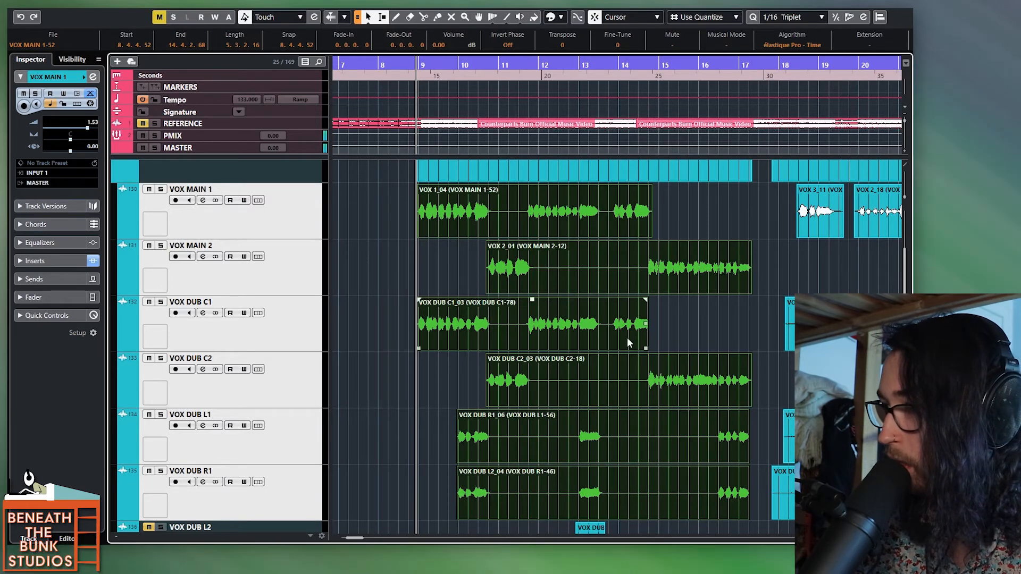
{"action": "left_click_drag", "start_coordinate": [769, 222], "coordinate": [426, 489]}
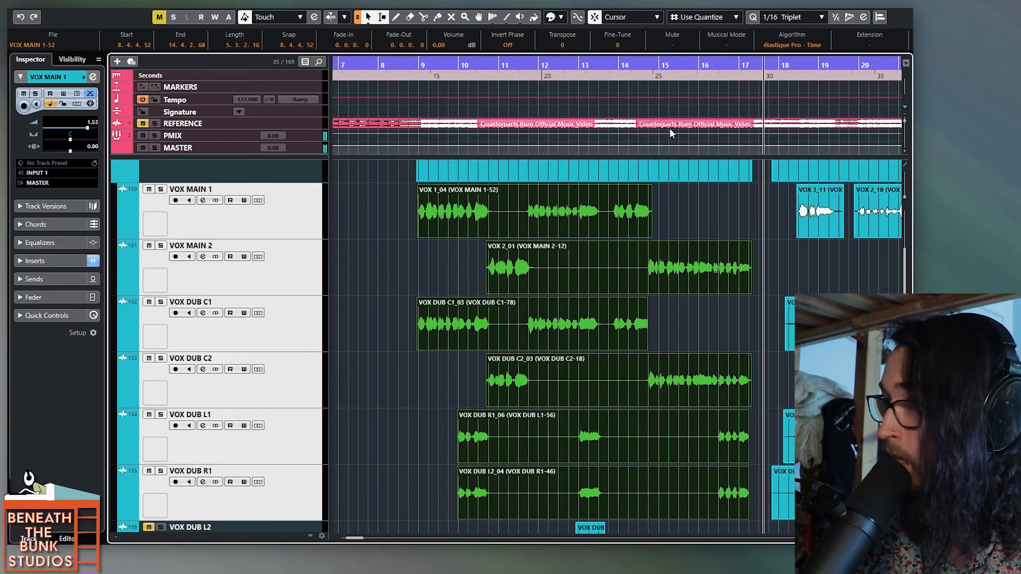
{"action": "left_click", "coordinate": [836, 44]}
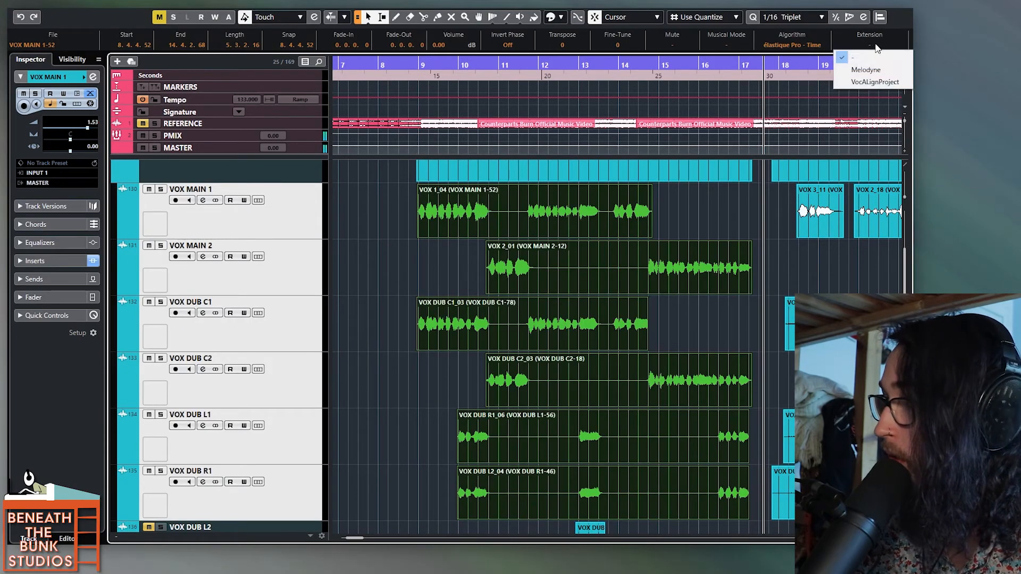
{"action": "left_click", "coordinate": [891, 82]}
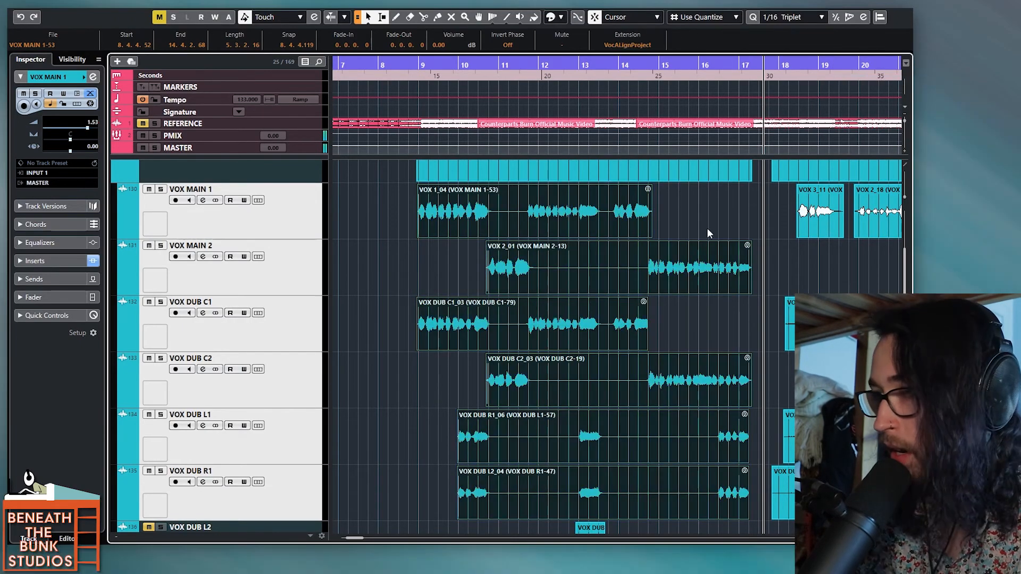
Step: Select the six clips carrying the VocALignProject extension and color them green again
{"action": "left_click", "coordinate": [691, 226]}
{"action": "left_click_drag", "start_coordinate": [746, 228], "coordinate": [501, 479]}
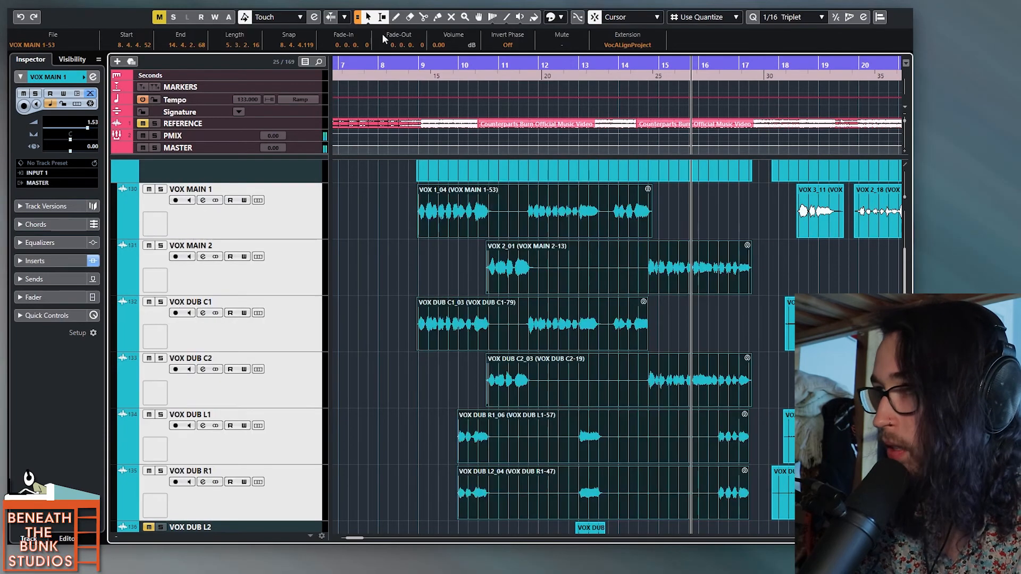
{"action": "left_click", "coordinate": [551, 19]}
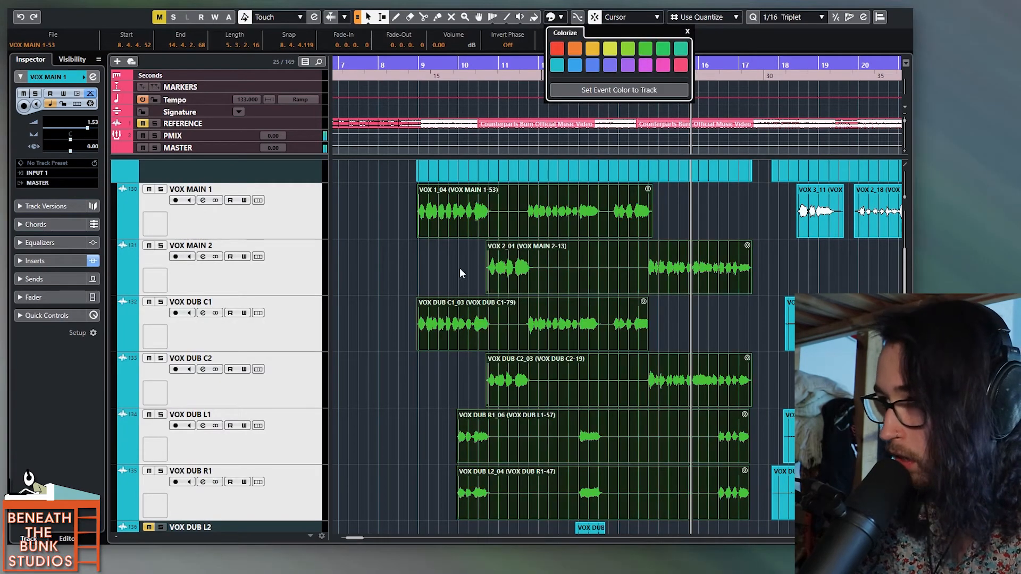
{"action": "left_click", "coordinate": [413, 274]}
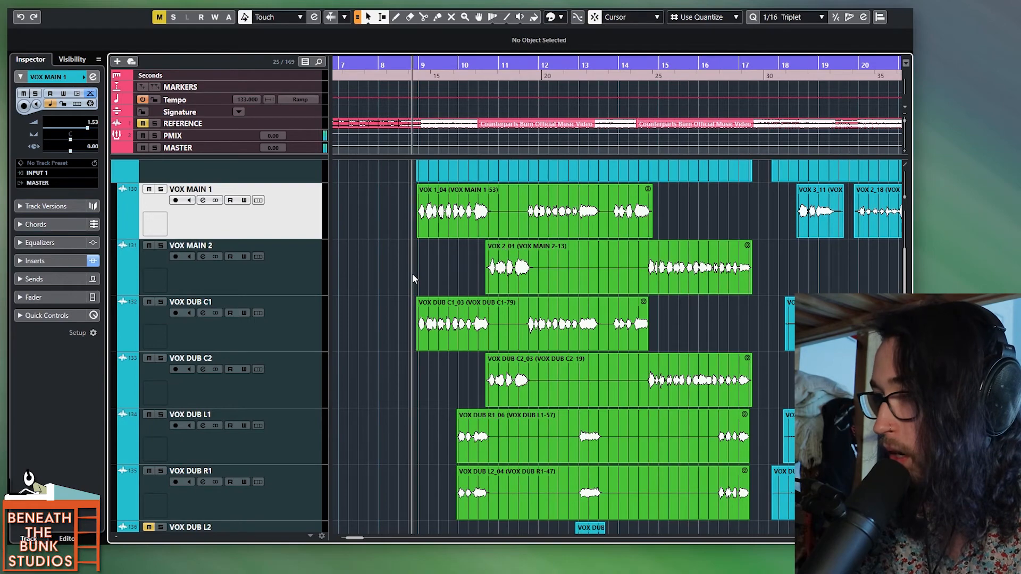
Step: Examine how the main and dub clips line up across bars 9 to 17, closing in on their starts at bar 9
{"action": "scroll", "coordinate": [480, 276], "scroll_direction": "up", "scroll_amount": 3}
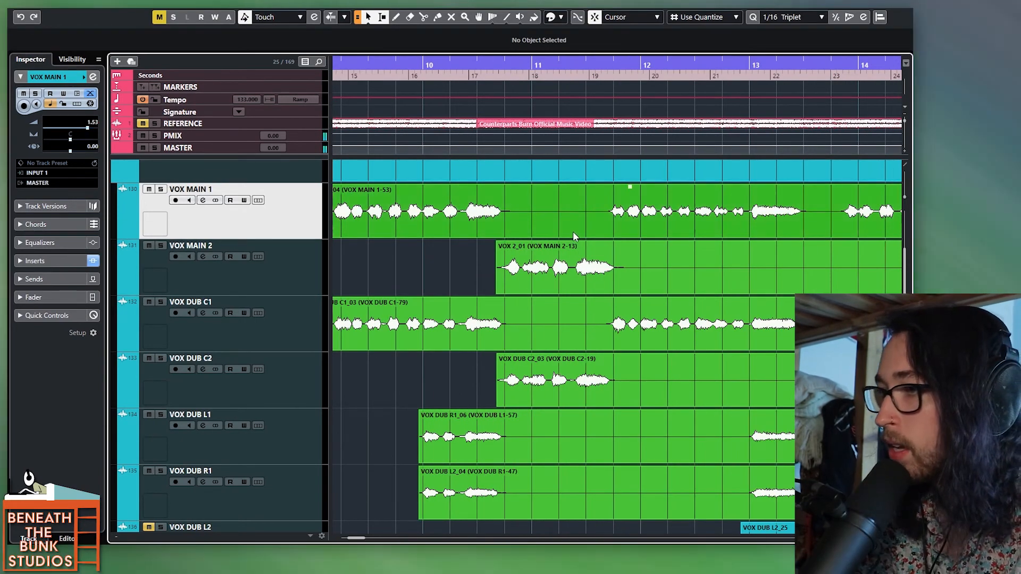
{"action": "scroll", "coordinate": [573, 231], "scroll_direction": "down", "scroll_amount": 3}
{"action": "scroll", "coordinate": [573, 231], "scroll_direction": "right", "scroll_amount": 3}
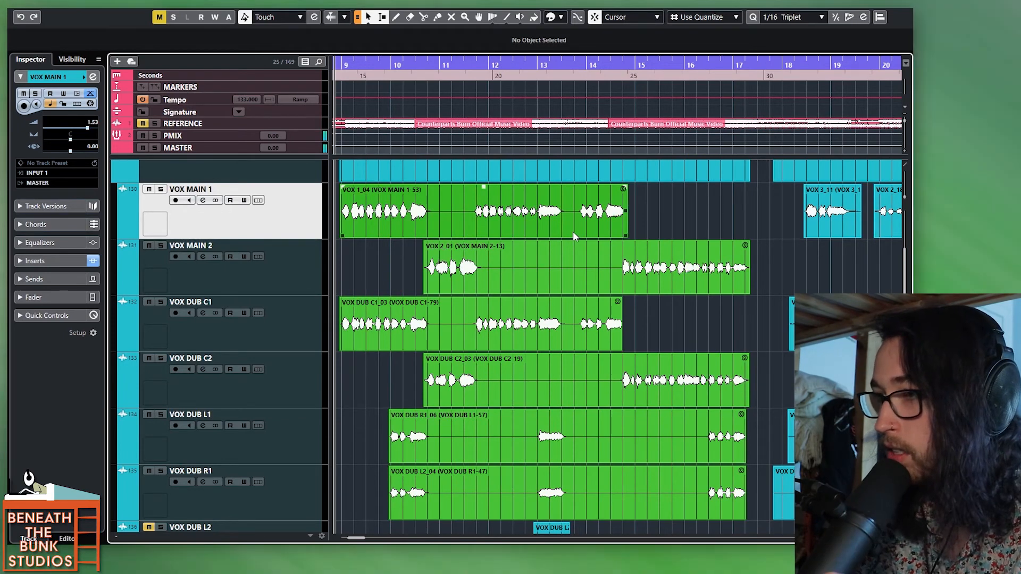
{"action": "scroll", "coordinate": [439, 289], "scroll_direction": "up", "scroll_amount": 3, "text": "ctrl"}
{"action": "scroll", "coordinate": [438, 289], "scroll_direction": "up", "scroll_amount": 10, "text": "ctrl"}
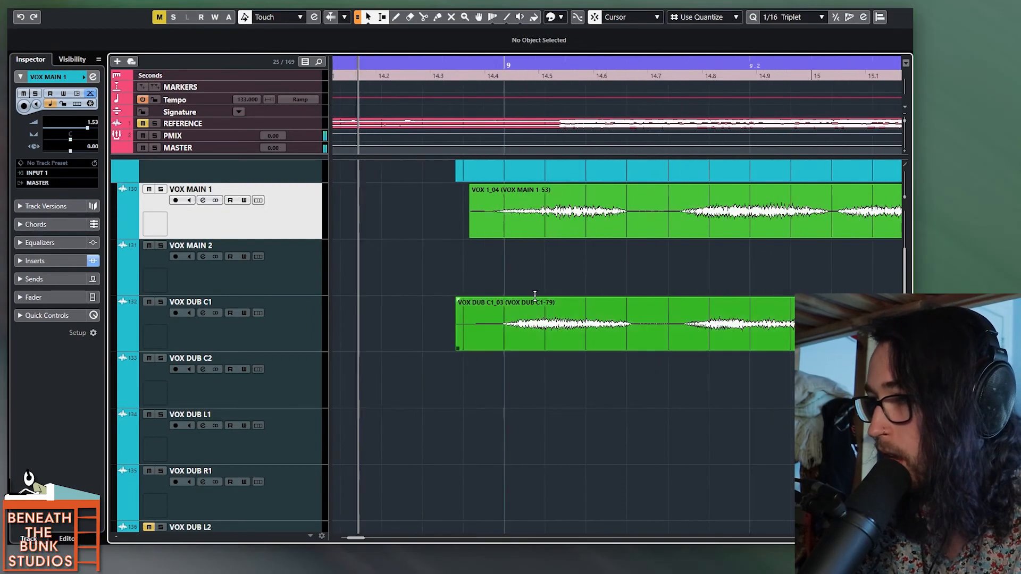
Step: Try to adjust the start of the VOX DUB C1 clip just before bar 9, and undo the changes
{"action": "left_click", "coordinate": [370, 344]}
{"action": "left_click_drag", "start_coordinate": [362, 348], "coordinate": [367, 348]}
{"action": "key", "text": "ctrl+z"}
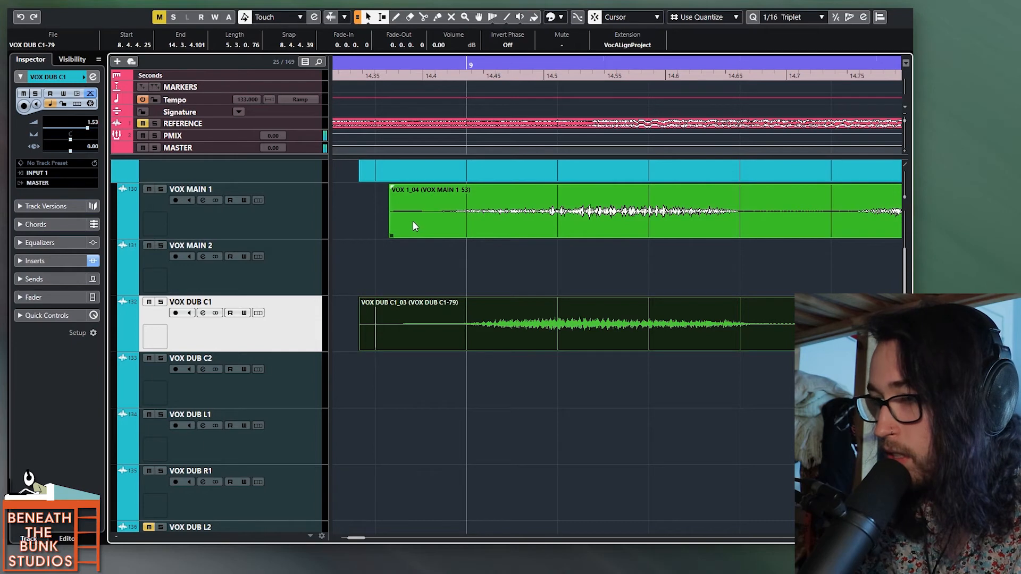
{"action": "left_click", "coordinate": [355, 228]}
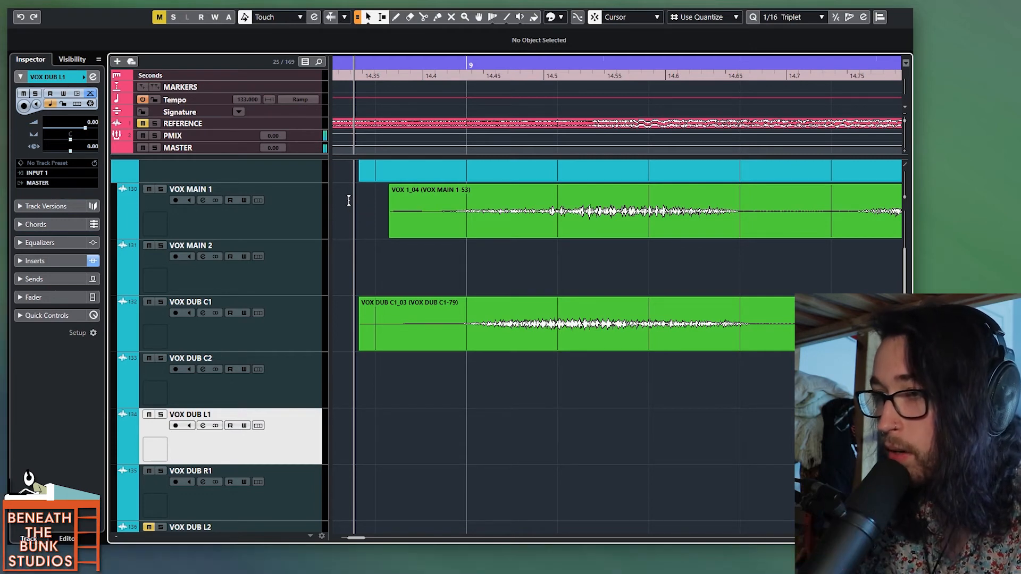
{"action": "key", "text": "ctrl+z"}
{"action": "key", "text": "ctrl+z"}
{"action": "key", "text": "ctrl+z"}
{"action": "key", "text": "ctrl+z"}
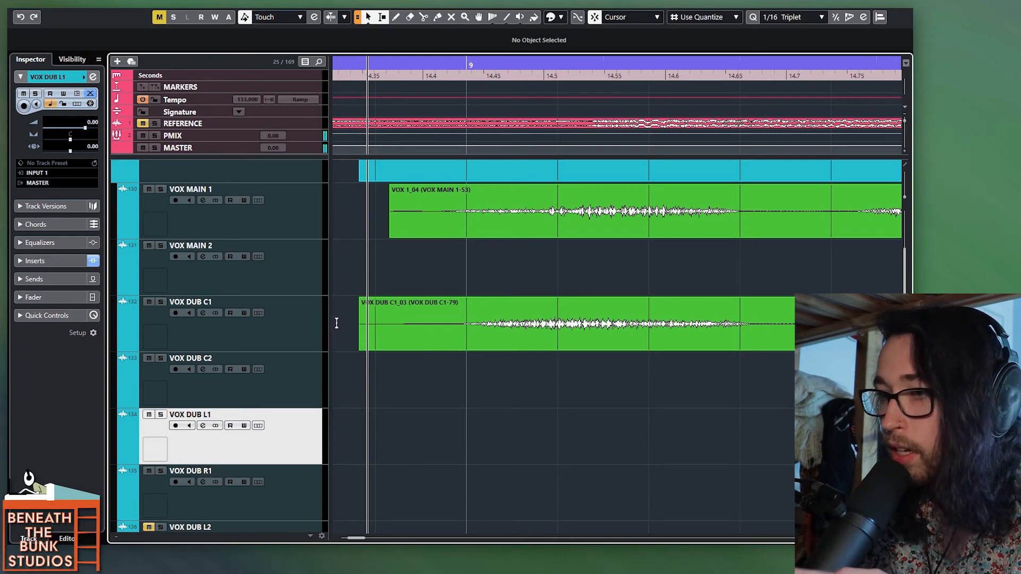
Step: Trim the starts of the VOX MAIN 1 and VOX DUB C1 clips to the same point just before bar 9
{"action": "scroll", "coordinate": [343, 319], "scroll_direction": "down", "scroll_amount": 1}
{"action": "scroll", "coordinate": [359, 317], "scroll_direction": "down", "scroll_amount": 1}
{"action": "left_click_drag", "start_coordinate": [427, 327], "coordinate": [488, 212]}
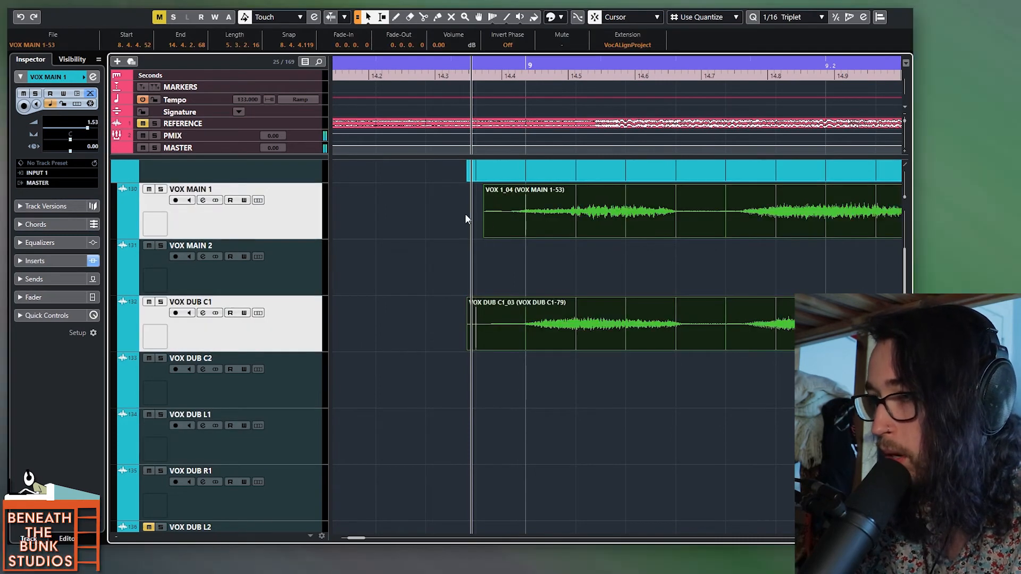
{"action": "left_click", "coordinate": [453, 232]}
{"action": "left_click_drag", "start_coordinate": [438, 227], "coordinate": [545, 306]}
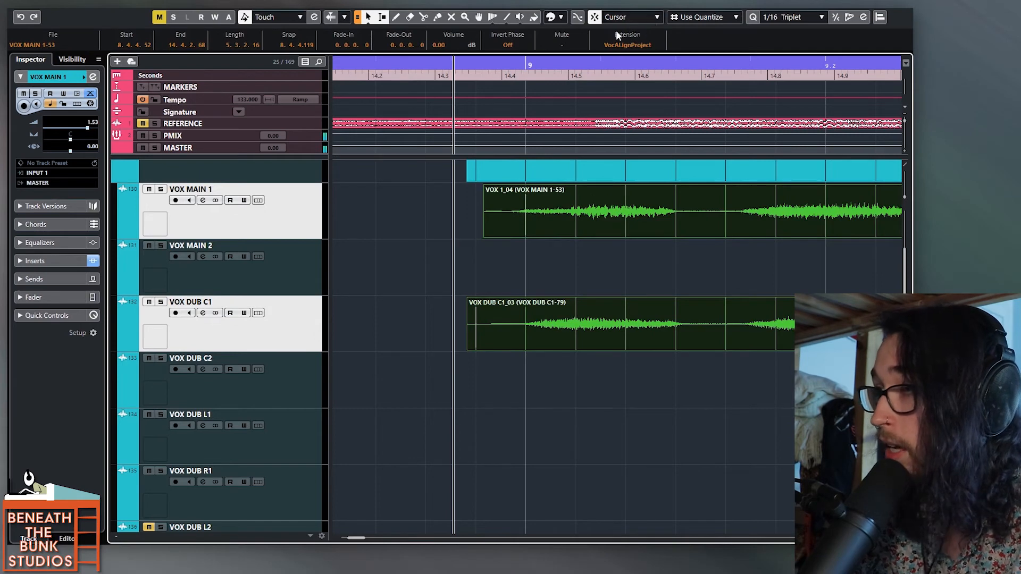
{"action": "left_click_drag", "start_coordinate": [455, 225], "coordinate": [484, 333]}
Step: Trim the end of the VOX MAIN 1 clip back to about bar 14.4, close to the end of the VOX DUB C1 clip
{"action": "scroll", "coordinate": [485, 326], "scroll_direction": "down", "scroll_amount": 4}
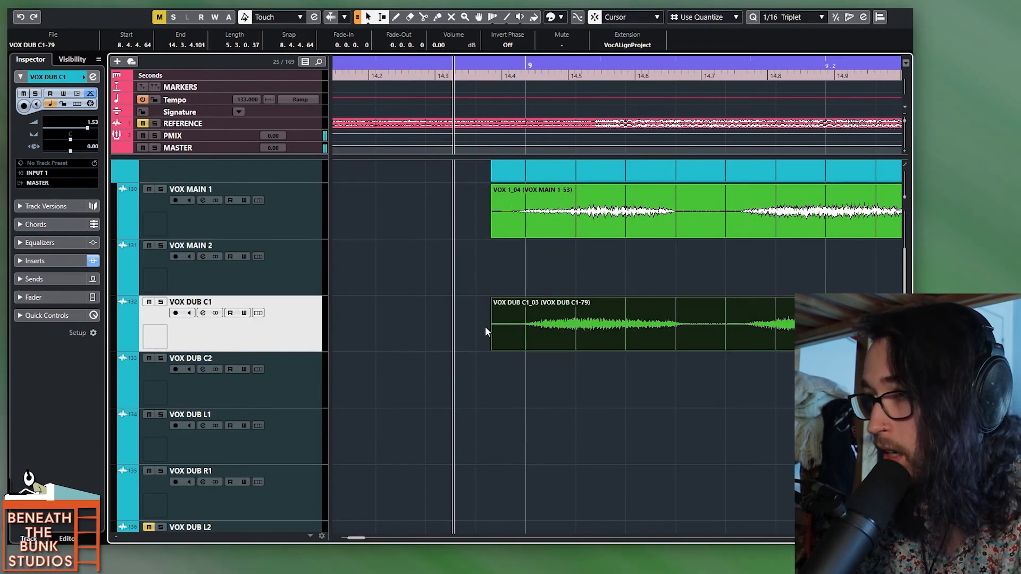
{"action": "scroll", "coordinate": [484, 327], "scroll_direction": "right", "scroll_amount": 5}
{"action": "scroll", "coordinate": [529, 318], "scroll_direction": "down", "scroll_amount": 3}
{"action": "scroll", "coordinate": [532, 319], "scroll_direction": "right", "scroll_amount": 8}
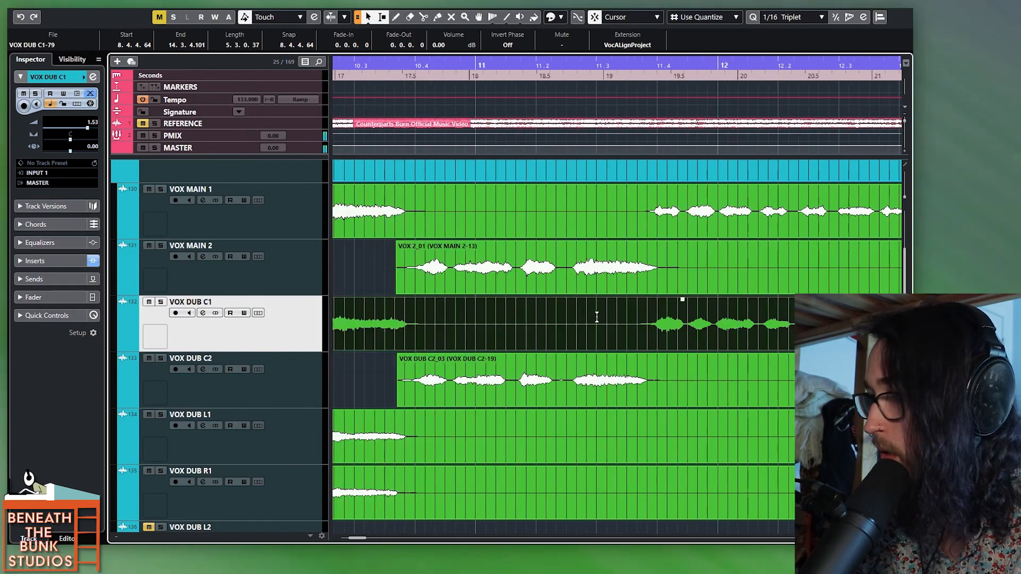
{"action": "scroll", "coordinate": [515, 328], "scroll_direction": "up", "scroll_amount": 5}
{"action": "left_click_drag", "start_coordinate": [646, 231], "coordinate": [601, 226]}
{"action": "left_click", "coordinate": [511, 319]}
{"action": "scroll", "coordinate": [754, 225], "scroll_direction": "up", "scroll_amount": 4}
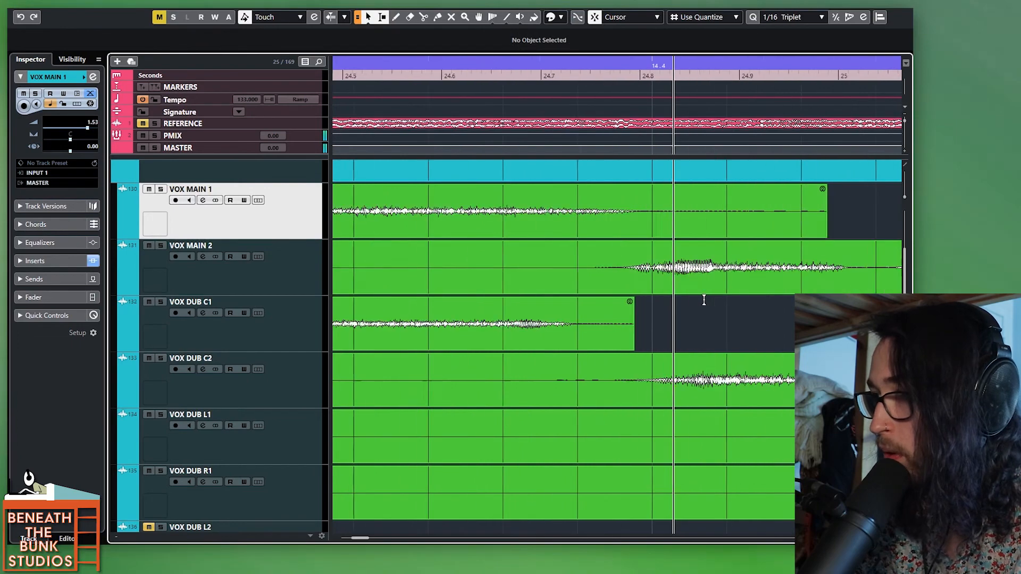
{"action": "scroll", "coordinate": [754, 225], "scroll_direction": "down", "scroll_amount": 2}
{"action": "left_click_drag", "start_coordinate": [840, 235], "coordinate": [669, 235]}
{"action": "left_click", "coordinate": [566, 348]}
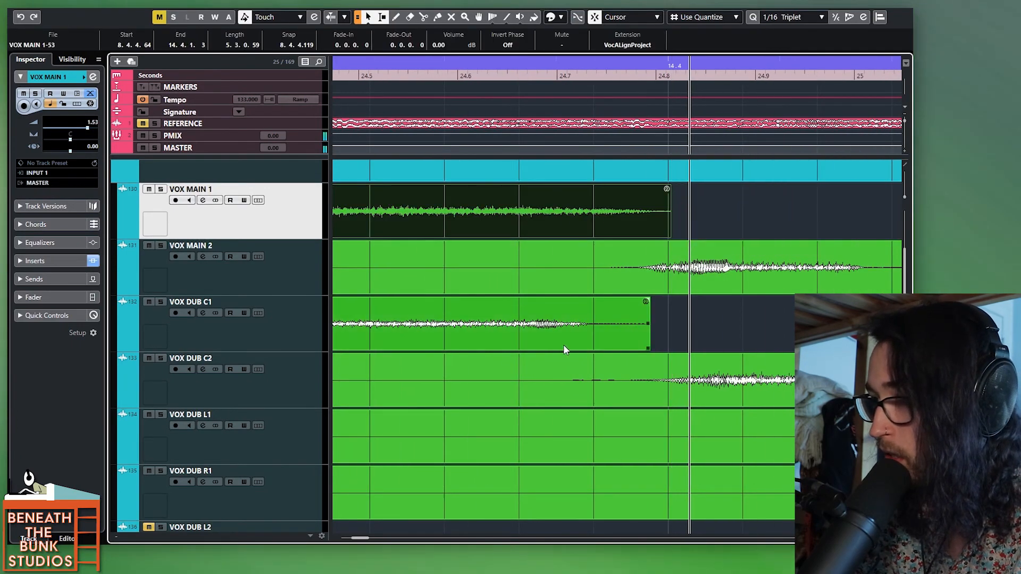
{"action": "scroll", "coordinate": [580, 324], "scroll_direction": "down", "scroll_amount": 8}
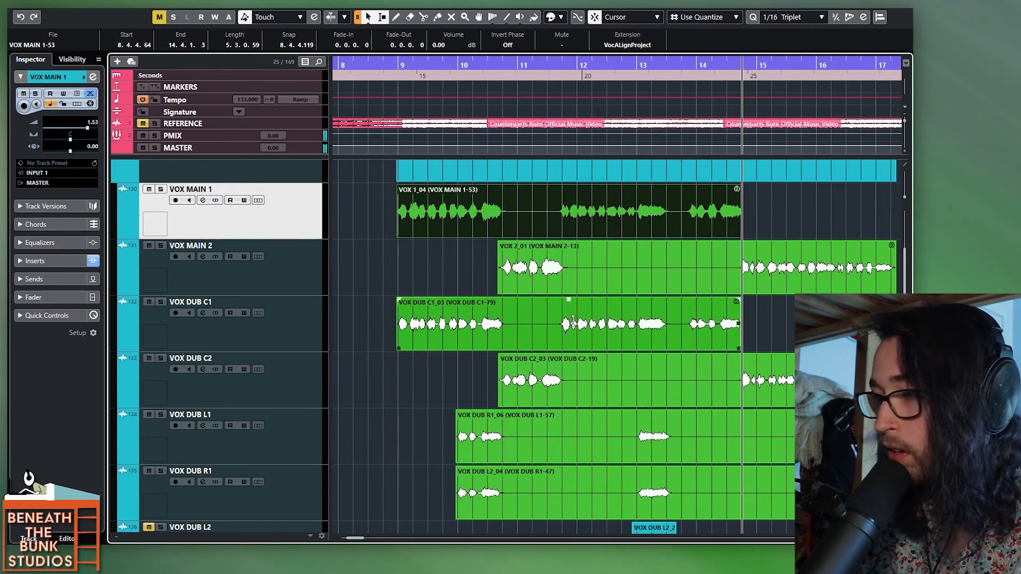
Step: Try splitting the VOX DUB C1 clip alone in the two gaps between phrases, and undo the splits
{"action": "left_click", "coordinate": [556, 326], "text": "alt"}
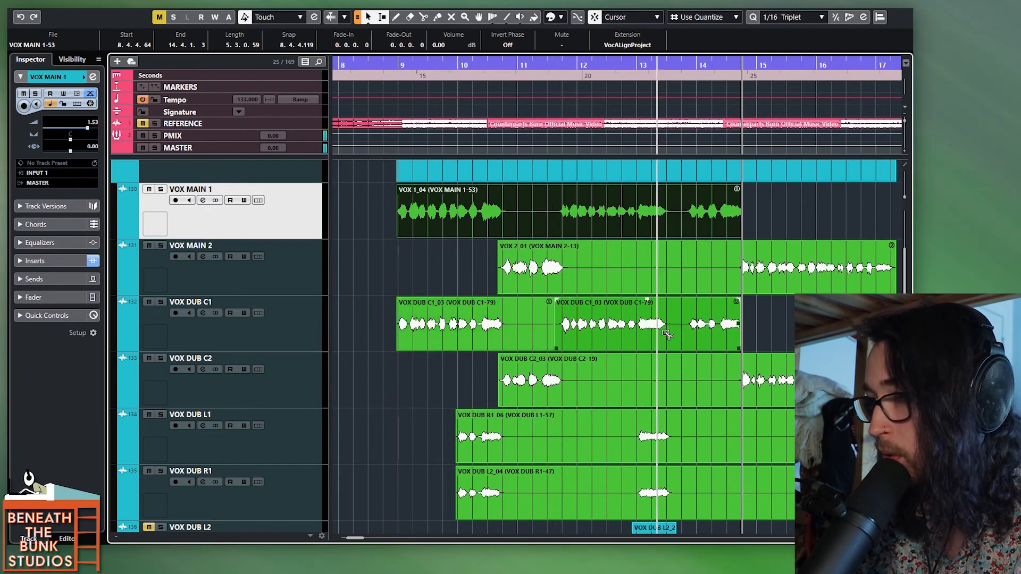
{"action": "left_click", "coordinate": [673, 325], "text": "alt"}
{"action": "left_click", "coordinate": [673, 222]}
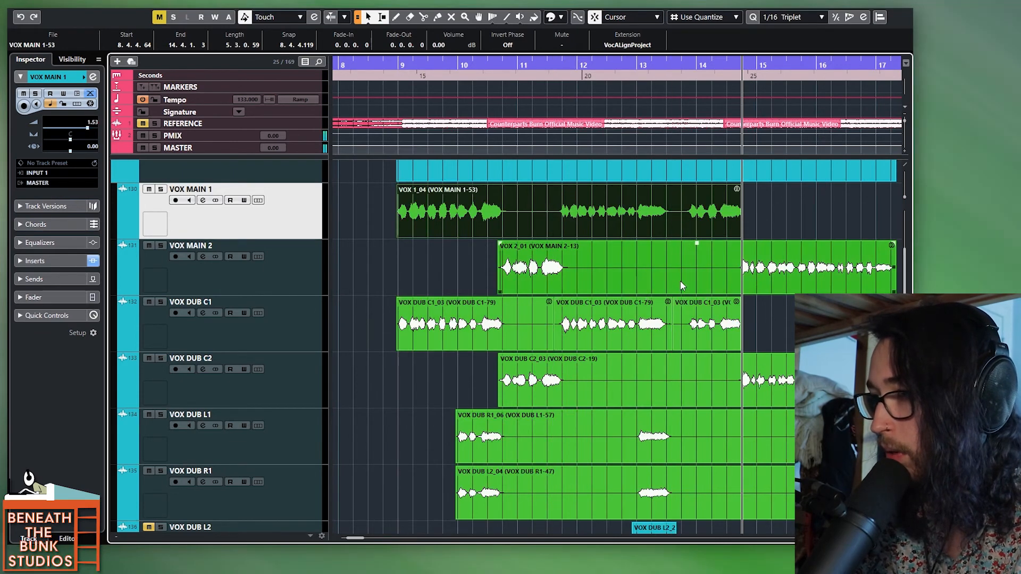
{"action": "key", "text": "ctrl+z"}
{"action": "key", "text": "ctrl+z"}
Step: Try splitting the VOX MAIN 1 and VOX DUB C1 clips together in their two silent gaps, and undo the splits
{"action": "left_click", "coordinate": [730, 324]}
{"action": "left_click", "coordinate": [565, 230], "text": "shift"}
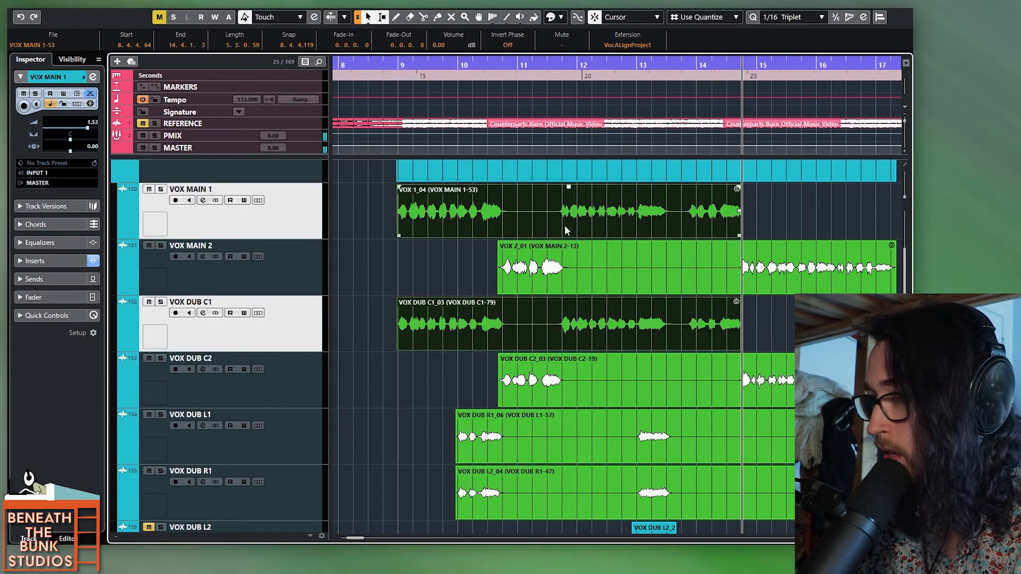
{"action": "left_click", "coordinate": [535, 219], "text": "alt"}
{"action": "left_click", "coordinate": [682, 219], "text": "alt"}
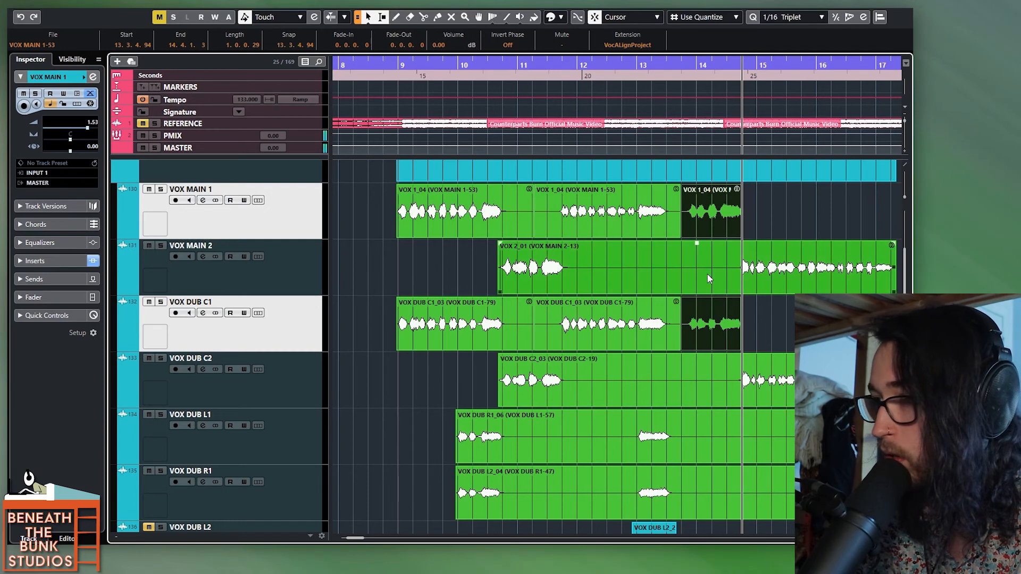
{"action": "key", "text": "ctrl+z"}
{"action": "key", "text": "ctrl+z"}
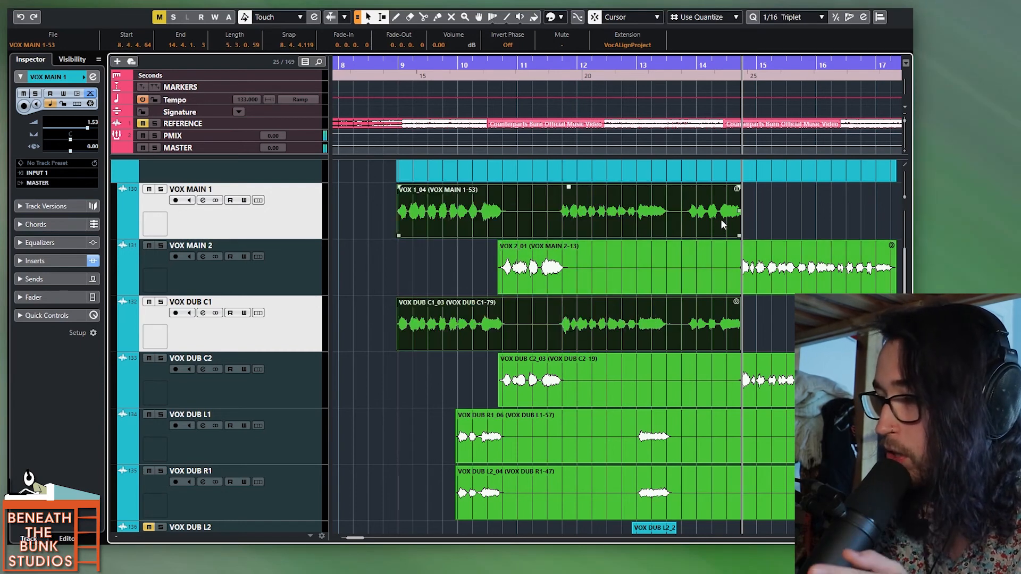
Step: Audition the VOX MAIN 1 and VOX DUB C1 tracks together from just before bar 9 and between bars 11 and 12
{"action": "left_click", "coordinate": [660, 216]}
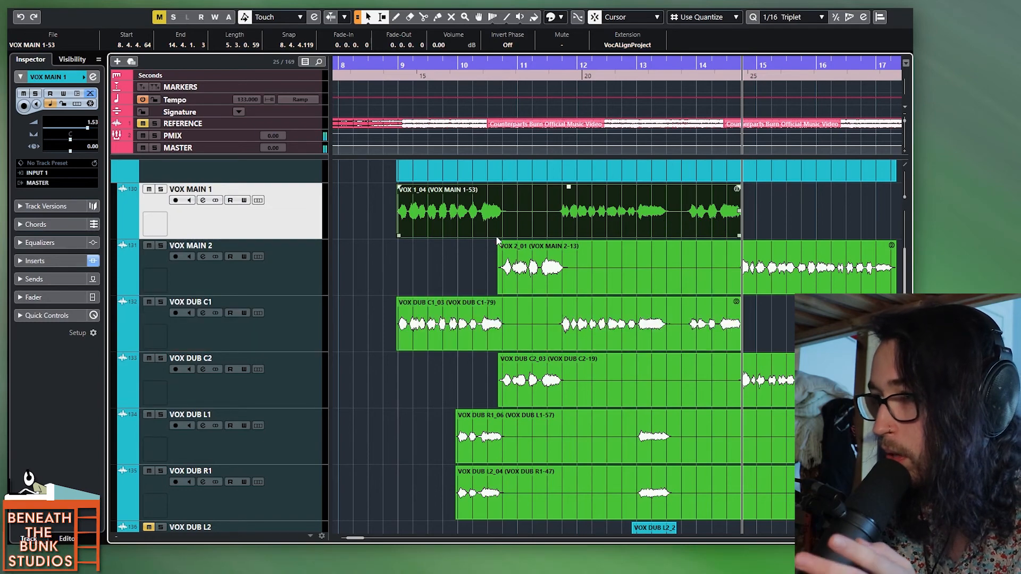
{"action": "left_click", "coordinate": [395, 280]}
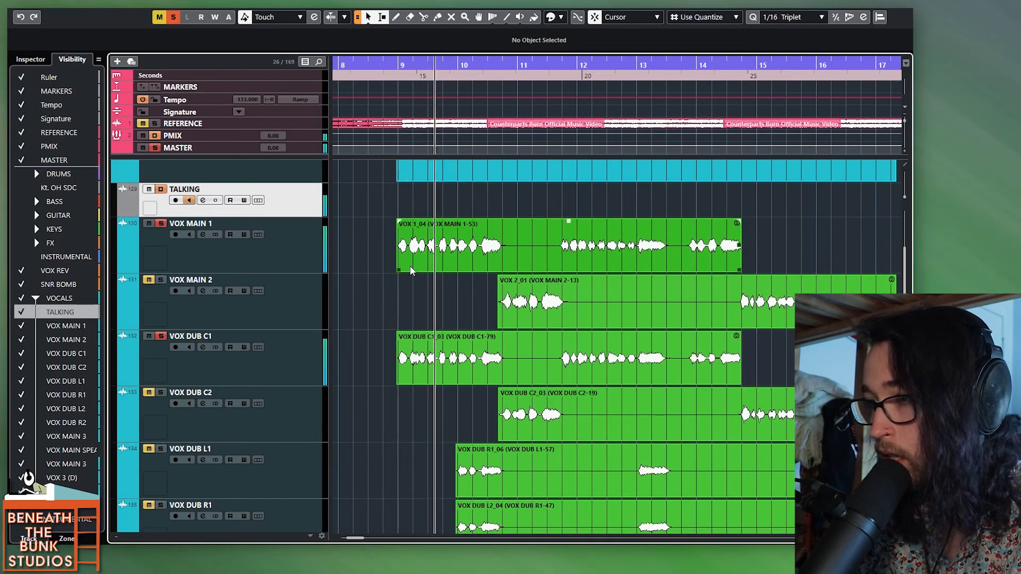
{"action": "left_click", "coordinate": [560, 212]}
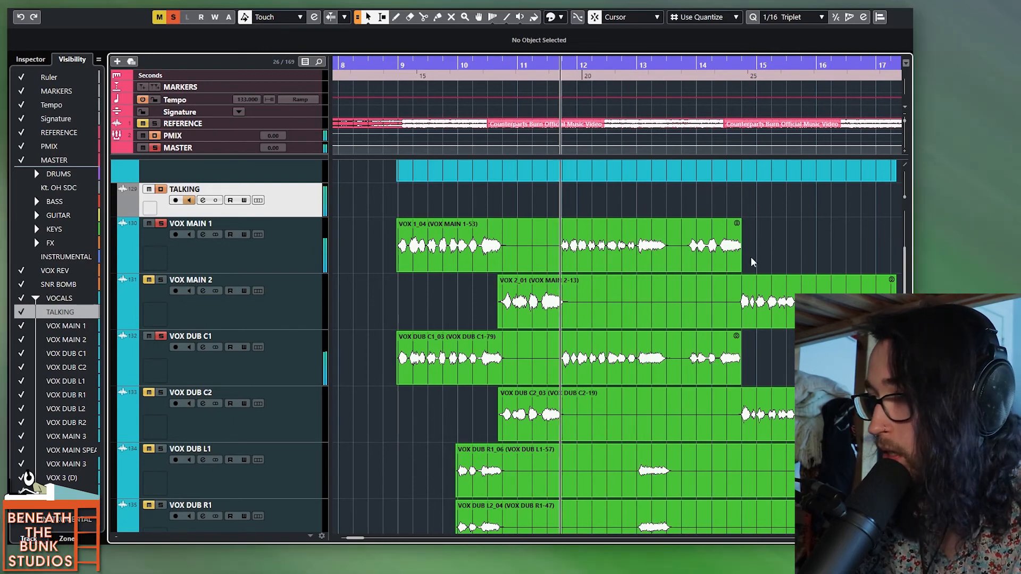
{"action": "left_click", "coordinate": [719, 260]}
{"action": "left_click", "coordinate": [676, 372], "text": "shift"}
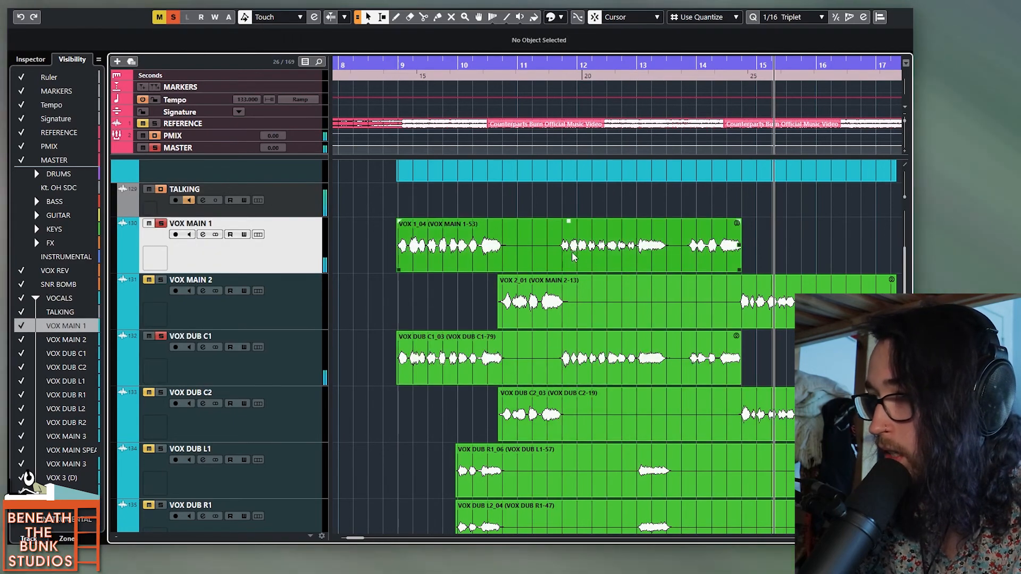
Step: Open VocALign Project on the VOX MAIN 1 clip and capture it as the guide, with the VOX DUB C1 clip as the dub
{"action": "double_click", "coordinate": [574, 254]}
{"action": "left_click_drag", "start_coordinate": [548, 260], "coordinate": [882, 310]}
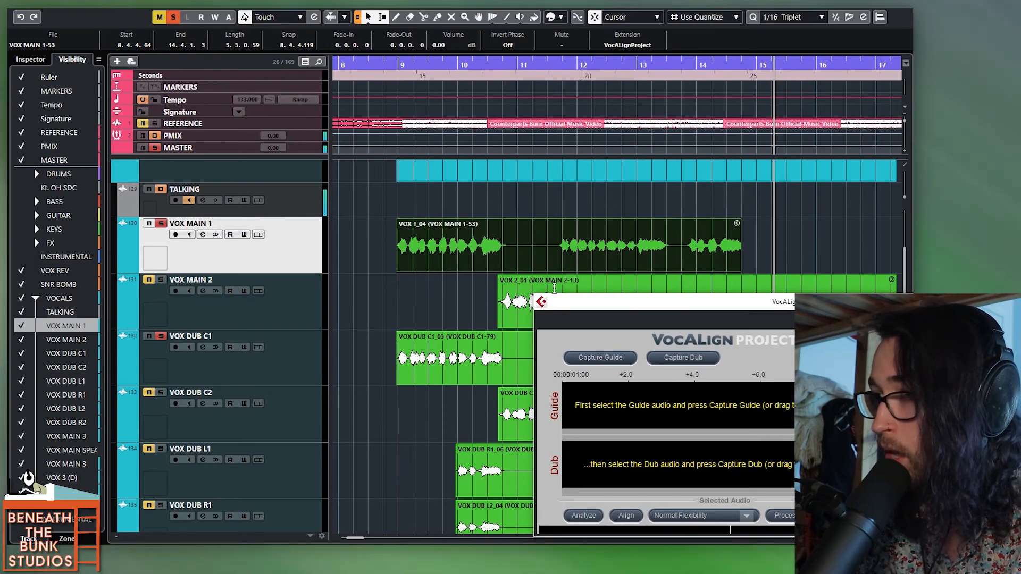
{"action": "left_click", "coordinate": [548, 264]}
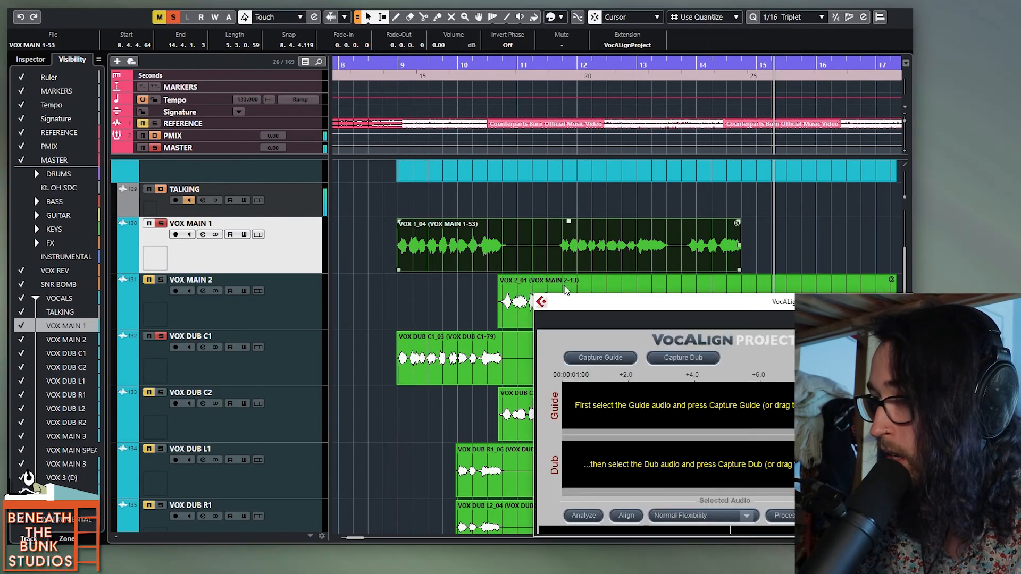
{"action": "left_click", "coordinate": [603, 363]}
{"action": "left_click", "coordinate": [477, 376]}
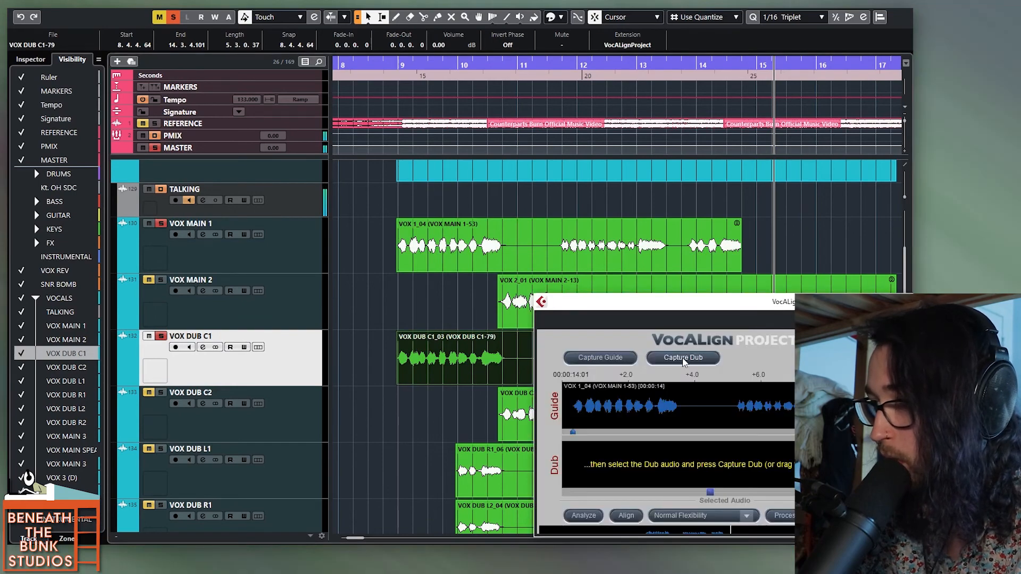
{"action": "left_click", "coordinate": [683, 359]}
{"action": "left_click_drag", "start_coordinate": [739, 307], "coordinate": [619, 231]}
{"action": "mouse_move", "coordinate": [464, 418]}
{"action": "left_mouse_down"}
{"action": "mouse_move", "coordinate": [584, 418]}
{"action": "mouse_move", "coordinate": [472, 417]}
{"action": "left_mouse_up"}
{"action": "left_click_drag", "start_coordinate": [588, 232], "coordinate": [579, 441]}
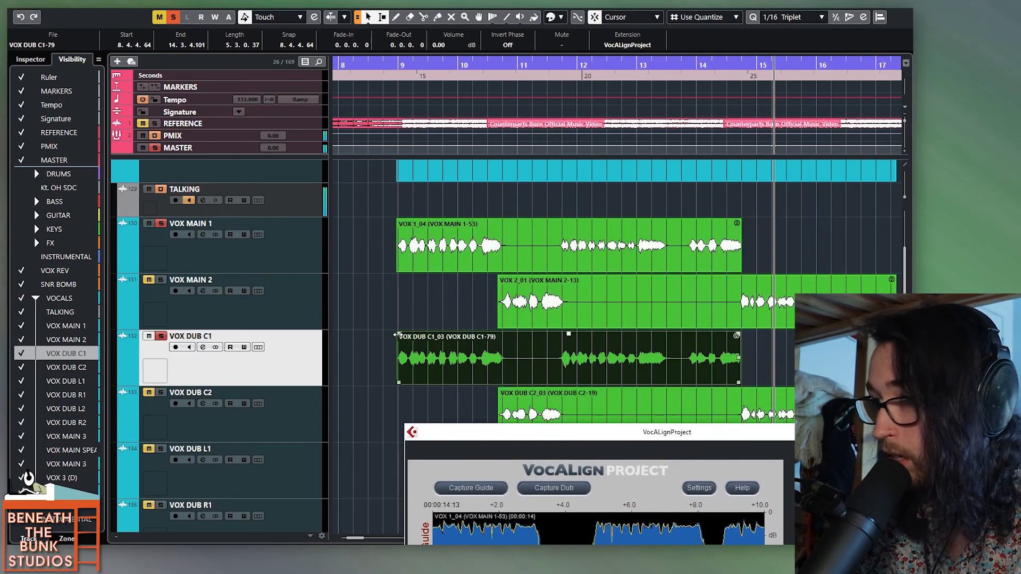
Step: Play back the soloed VOX MAIN 1 and VOX DUB C1 tracks phrase by phrase, starting before bar 9, bar 12 and bar 14
{"action": "left_click", "coordinate": [392, 321]}
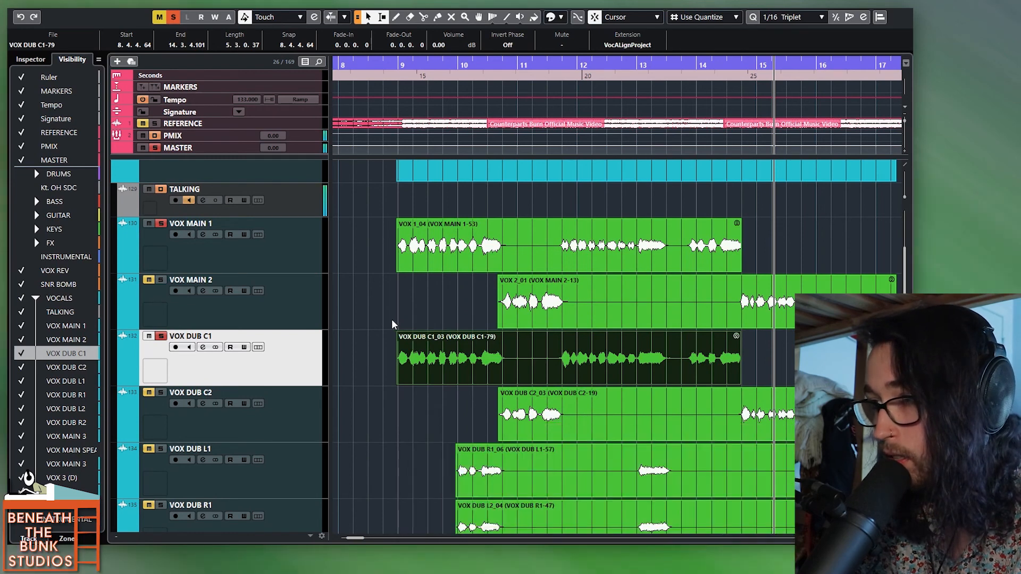
{"action": "key", "text": "space"}
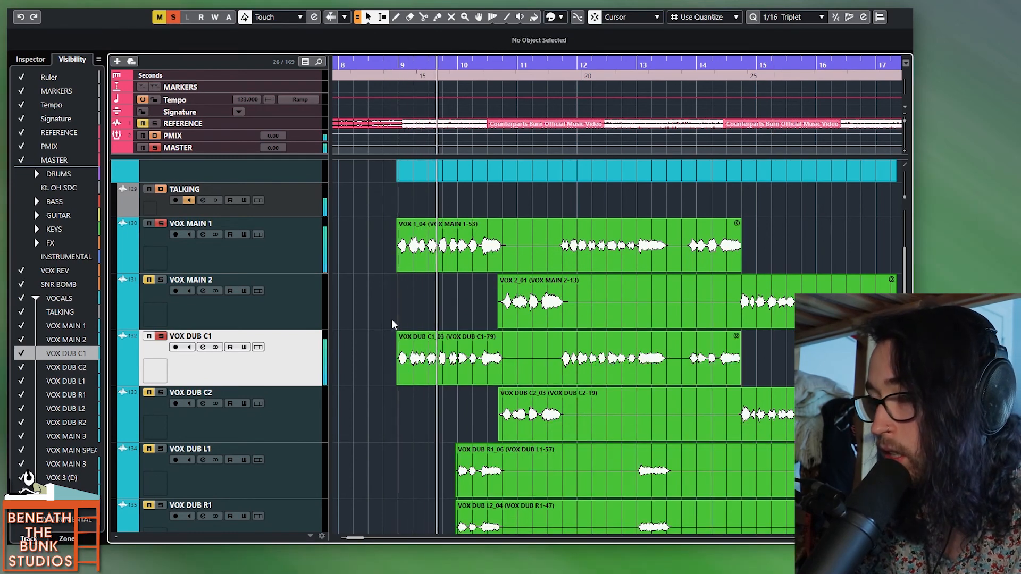
{"action": "key", "text": "space"}
{"action": "left_click", "coordinate": [559, 212]}
{"action": "key", "text": "space"}
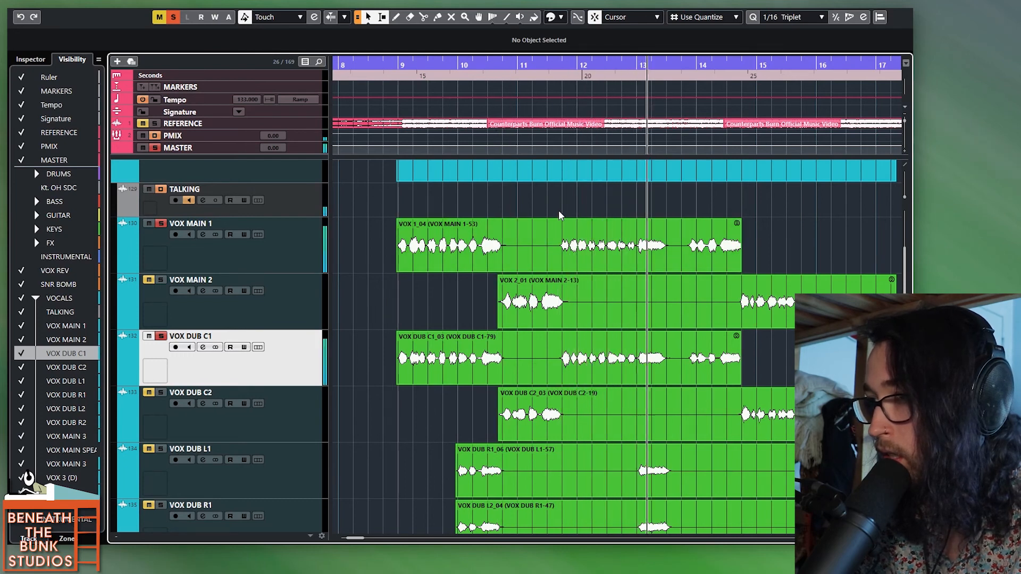
{"action": "key", "text": "space"}
{"action": "left_click", "coordinate": [681, 211]}
{"action": "key", "text": "space"}
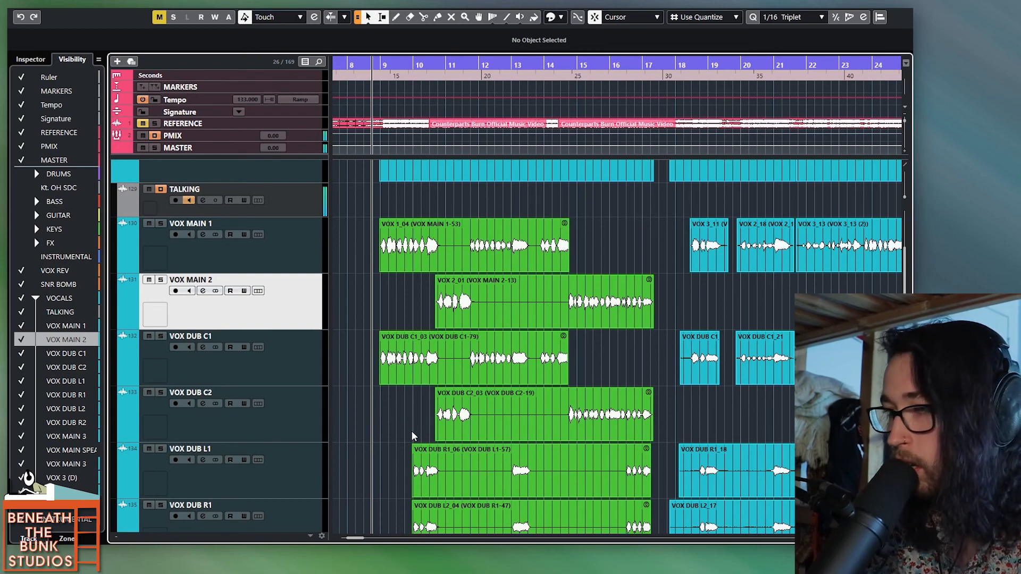
Step: Examine how the VOX MAIN 2 and VOX DUB C2 phrases line up between bars 10 and 12
{"action": "scroll", "coordinate": [412, 430], "scroll_direction": "up", "scroll_amount": 6}
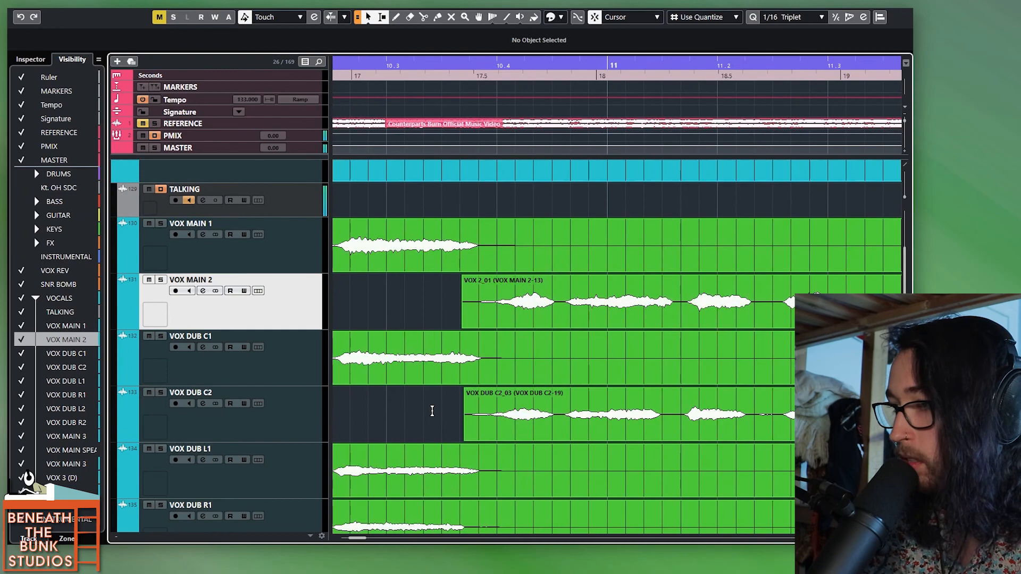
{"action": "scroll", "coordinate": [438, 411], "scroll_direction": "down", "scroll_amount": 4}
{"action": "scroll", "coordinate": [578, 403], "scroll_direction": "up", "scroll_amount": 4}
{"action": "scroll", "coordinate": [556, 403], "scroll_direction": "down", "scroll_amount": 1}
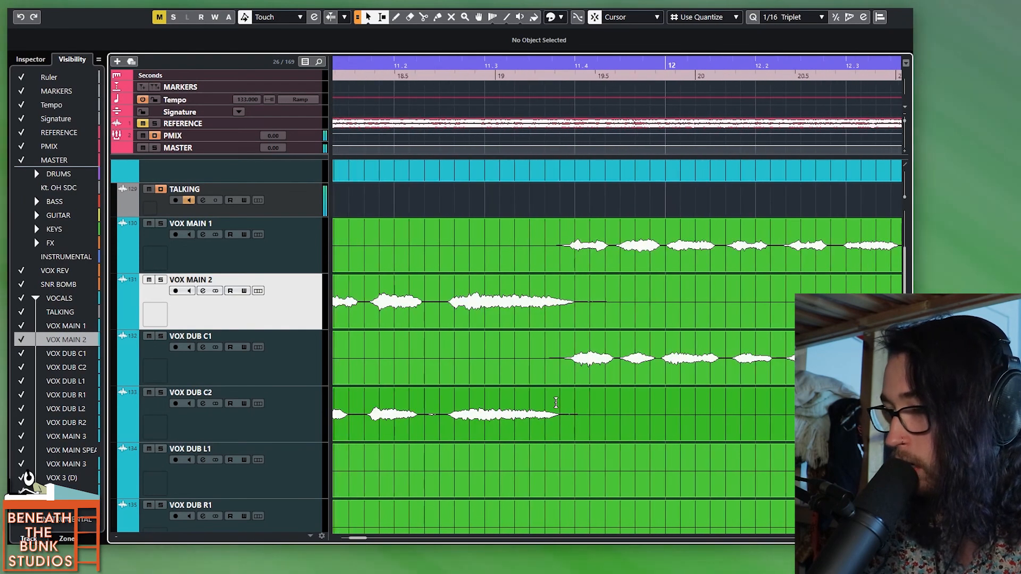
{"action": "scroll", "coordinate": [556, 402], "scroll_direction": "down", "scroll_amount": 1}
{"action": "left_click_drag", "start_coordinate": [525, 406], "coordinate": [631, 420]}
{"action": "left_click_drag", "start_coordinate": [658, 292], "coordinate": [522, 292]}
{"action": "left_click", "coordinate": [522, 409], "text": "shift"}
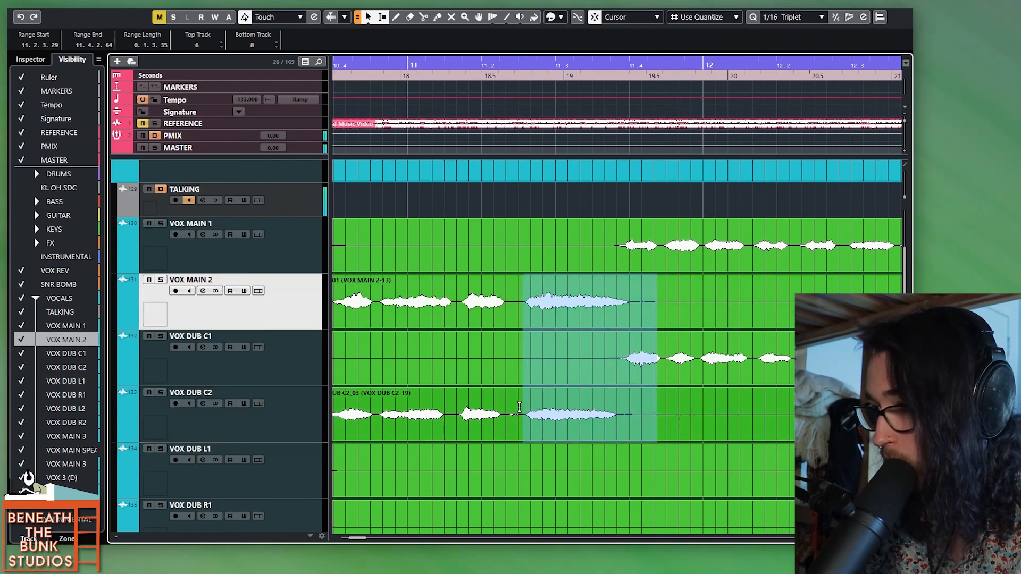
{"action": "left_click", "coordinate": [531, 412]}
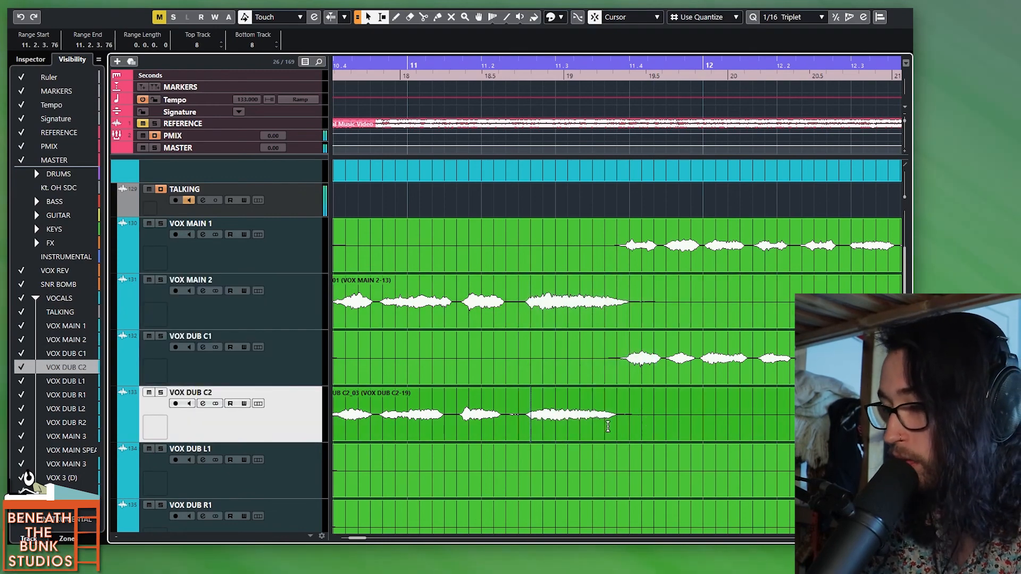
Step: Open VocALign Project on the VOX DUB C2 clip, review its flexibility options without changing them, and close the plug-in
{"action": "scroll", "coordinate": [609, 426], "scroll_direction": "down", "scroll_amount": 4}
{"action": "double_click", "coordinate": [644, 430]}
{"action": "left_click_drag", "start_coordinate": [638, 433], "coordinate": [581, 111]}
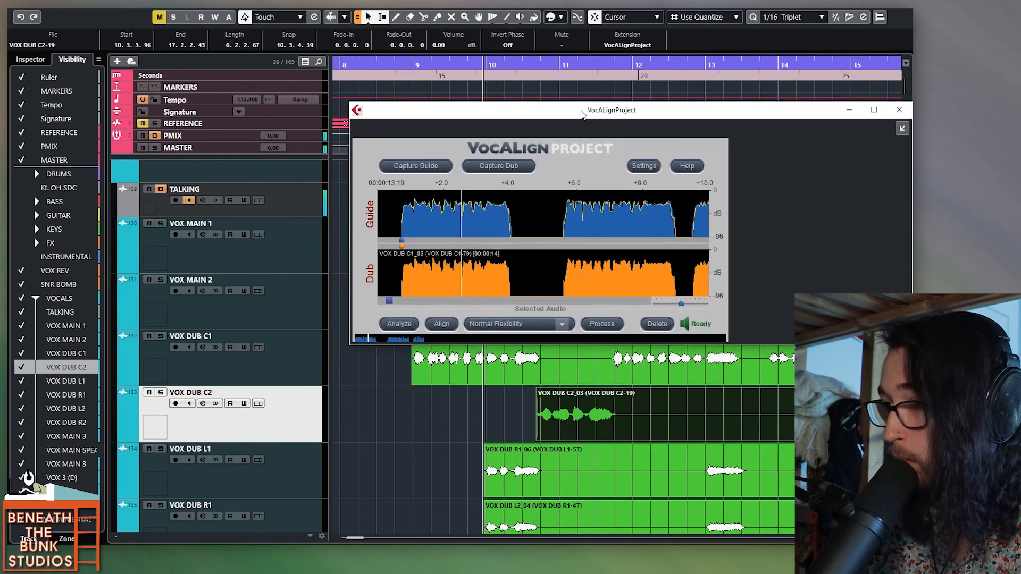
{"action": "left_click", "coordinate": [543, 327]}
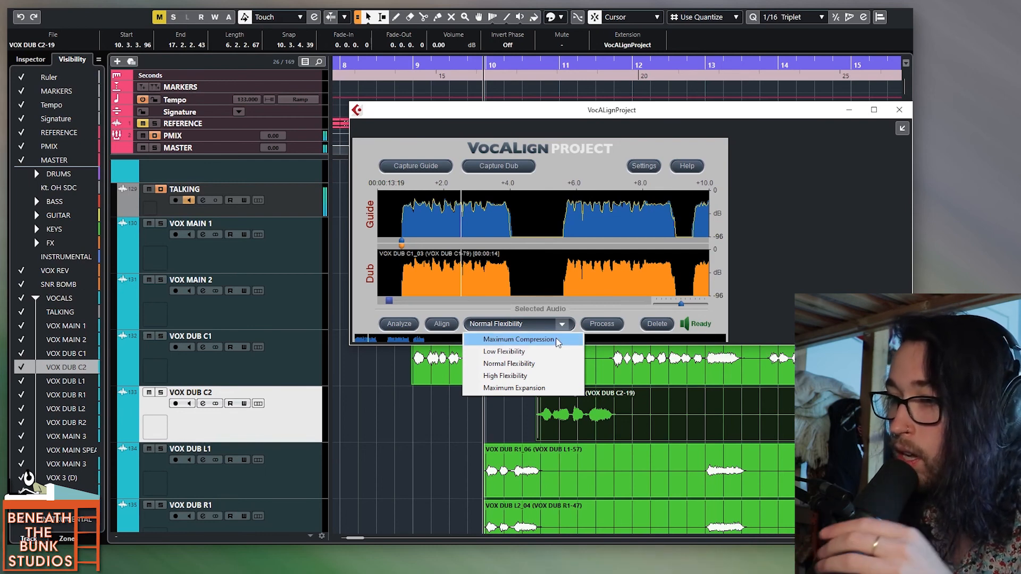
{"action": "left_click", "coordinate": [623, 312]}
{"action": "left_click_drag", "start_coordinate": [814, 113], "coordinate": [769, 111]}
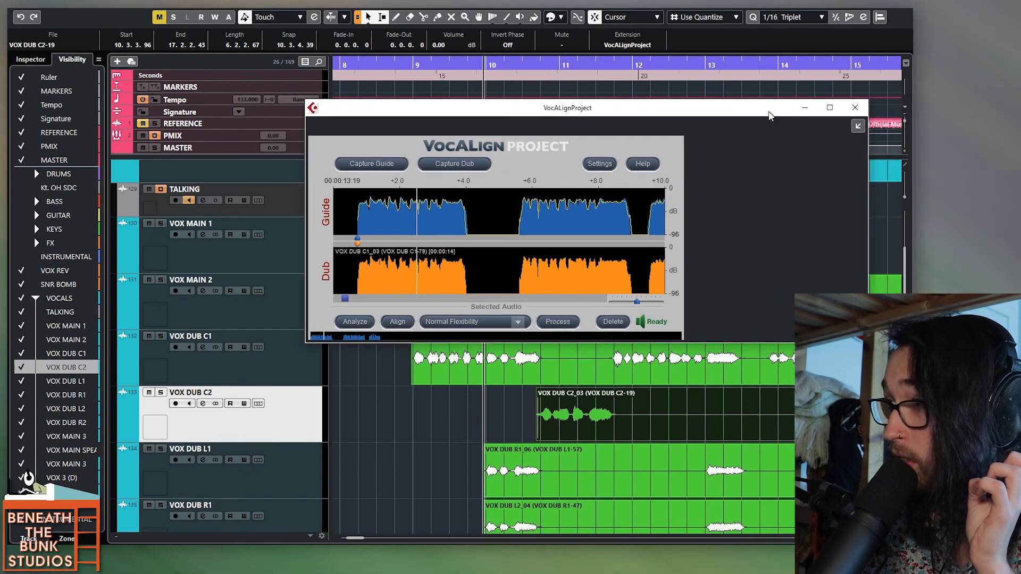
{"action": "left_click", "coordinate": [858, 114]}
Step: Bounce the six green clips on VOX MAIN 1 through VOX DUB R1 and replace the original events
{"action": "key", "text": "g"}
{"action": "left_click_drag", "start_coordinate": [391, 255], "coordinate": [689, 532]}
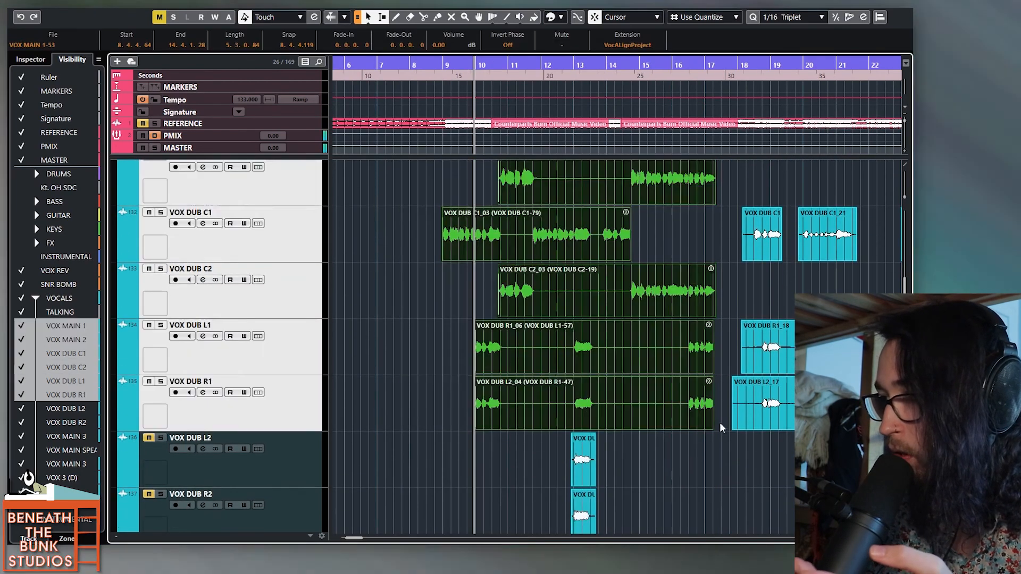
{"action": "scroll", "coordinate": [720, 424], "scroll_direction": "up", "scroll_amount": 1}
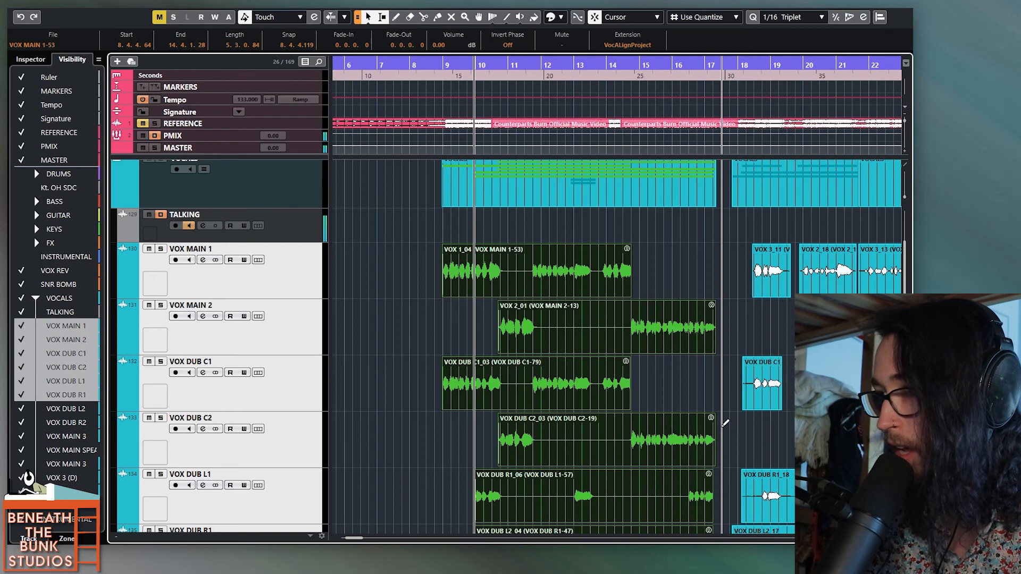
{"action": "key", "text": "ctrl+b"}
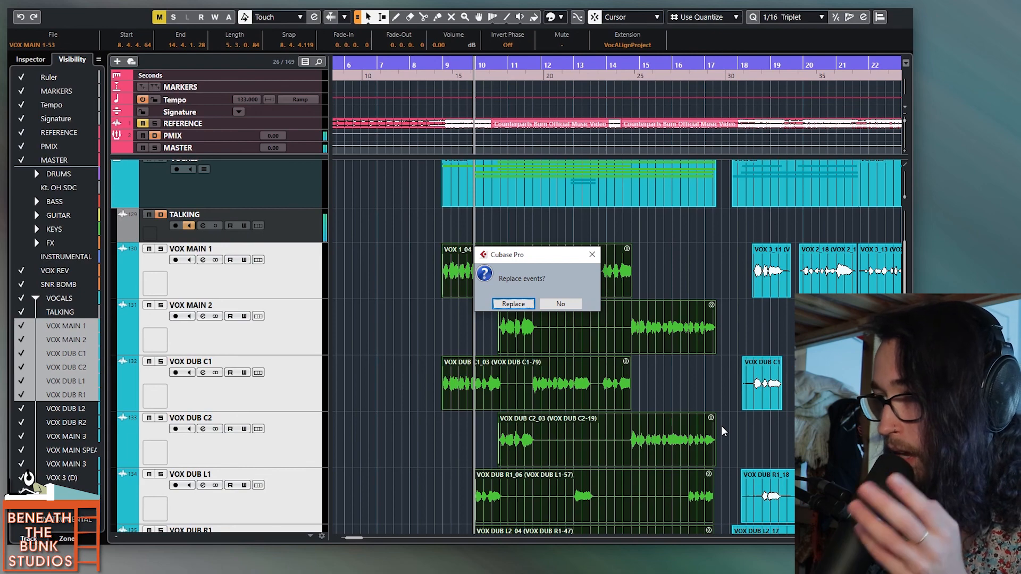
{"action": "key", "text": "Return"}
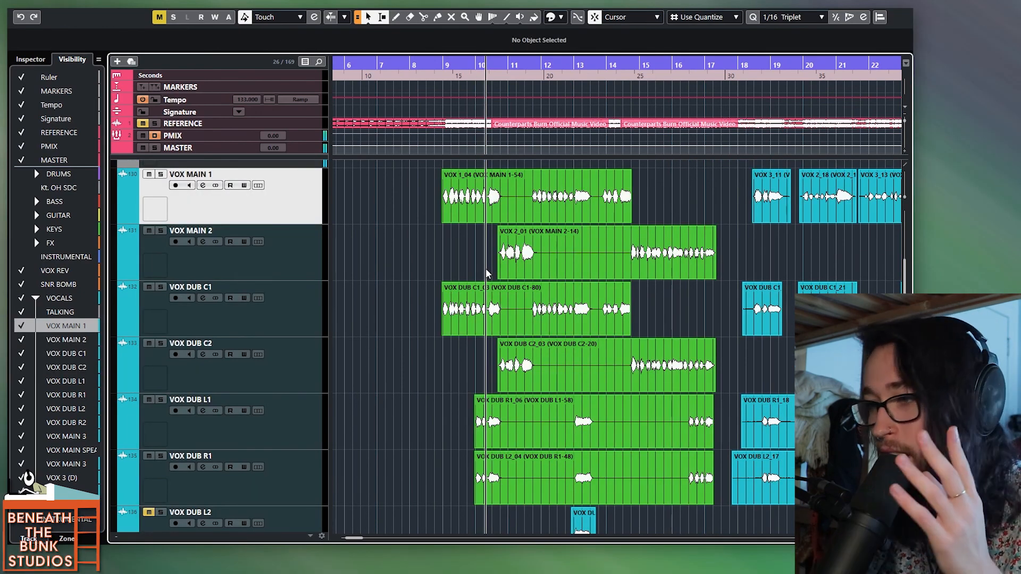
Step: Look over the remaining main and dub vocal clips from bar 41 onward
{"action": "scroll", "coordinate": [552, 303], "scroll_direction": "right", "scroll_amount": 5}
{"action": "scroll", "coordinate": [552, 304], "scroll_direction": "right", "scroll_amount": 20}
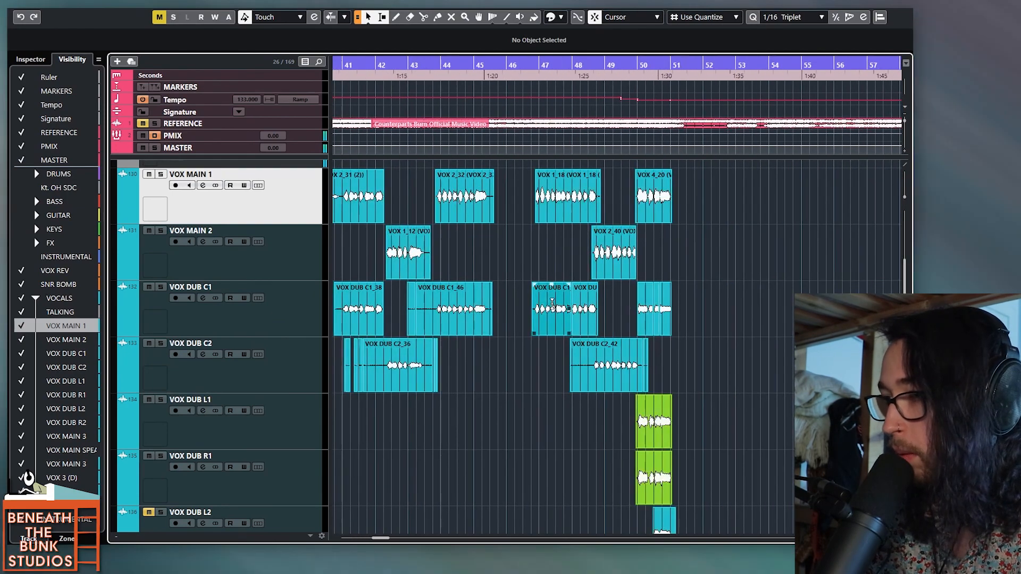
{"action": "scroll", "coordinate": [552, 303], "scroll_direction": "left", "scroll_amount": 20}
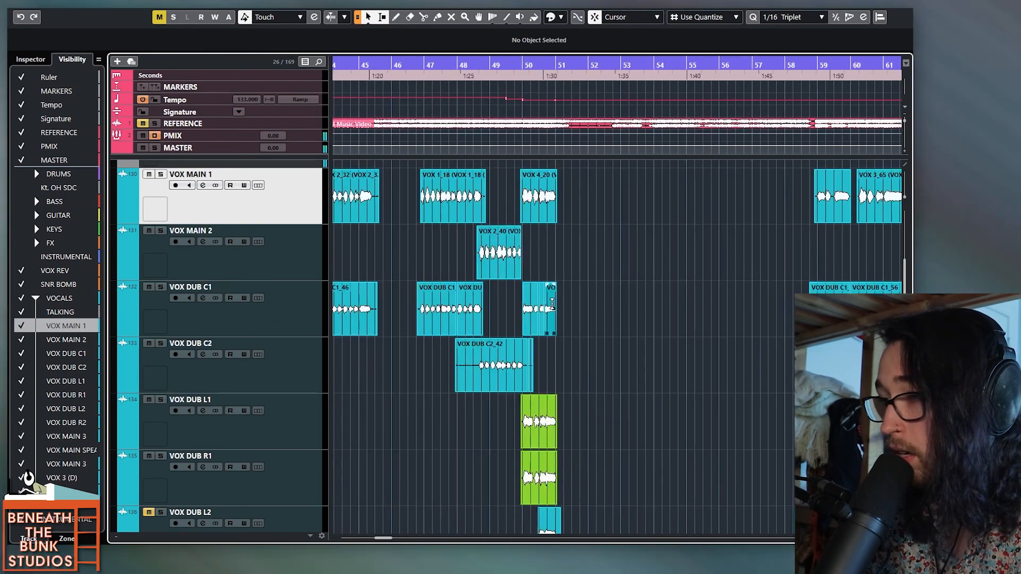